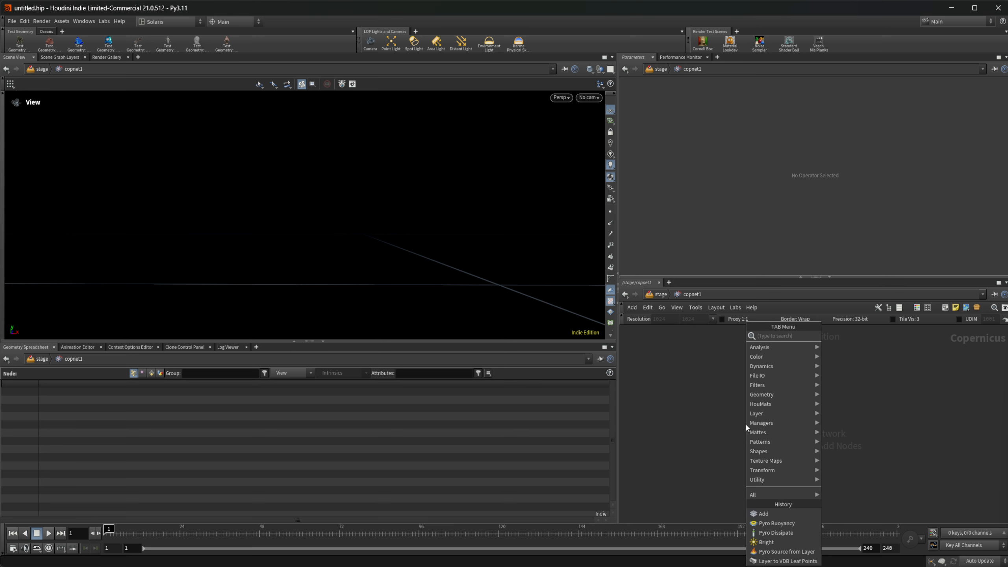
Add a Font node to the Copernicus network and replace its text with "Fire".
text(font)
key(Return)
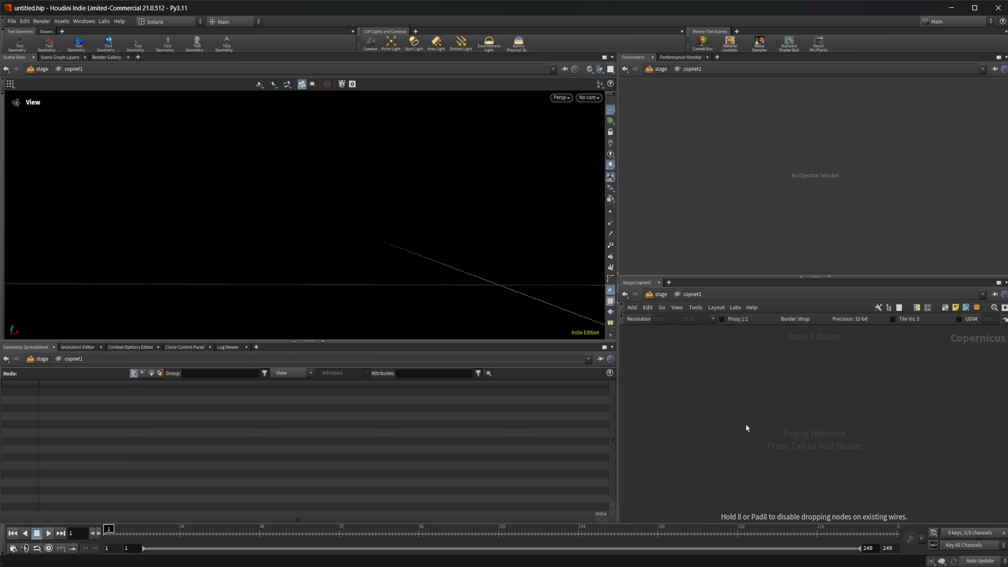
click(745, 423)
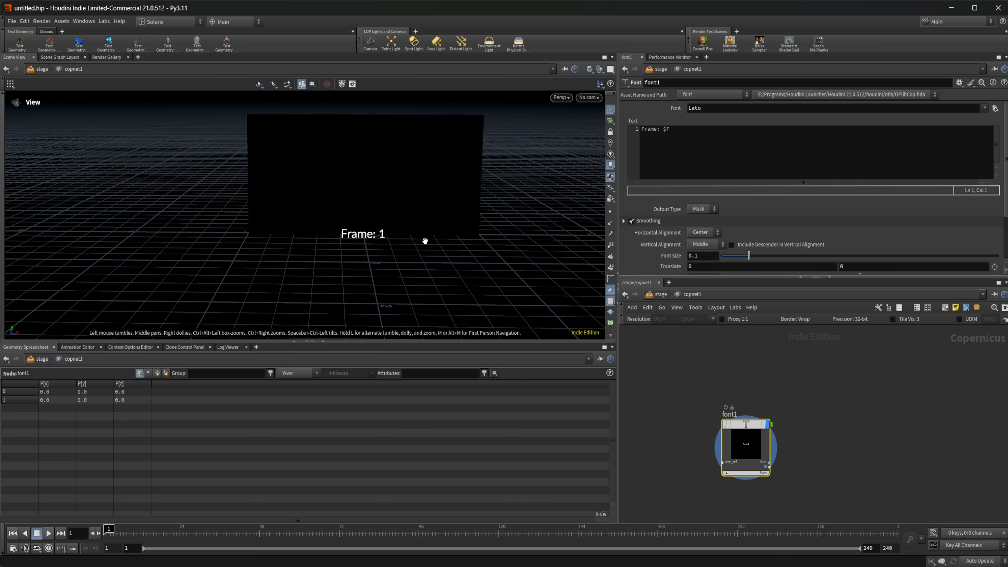
middle_drag(425, 241, 383, 239)
drag(682, 134, 583, 142)
text(F)
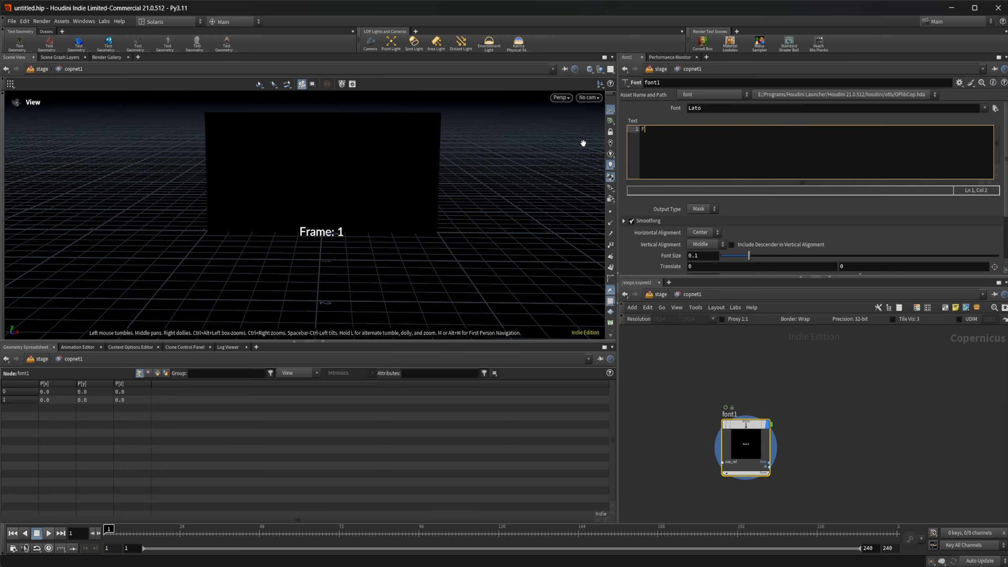
text(ire)
Set the Font node's typeface to Lato Black Regular and its font size to 0.675.
click(985, 110)
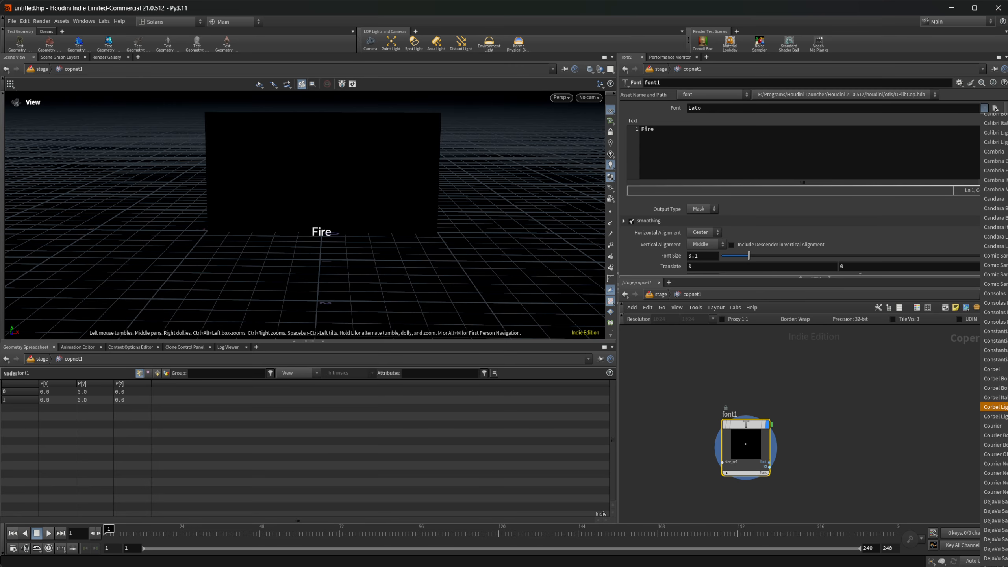
scroll(993, 426, down, 5)
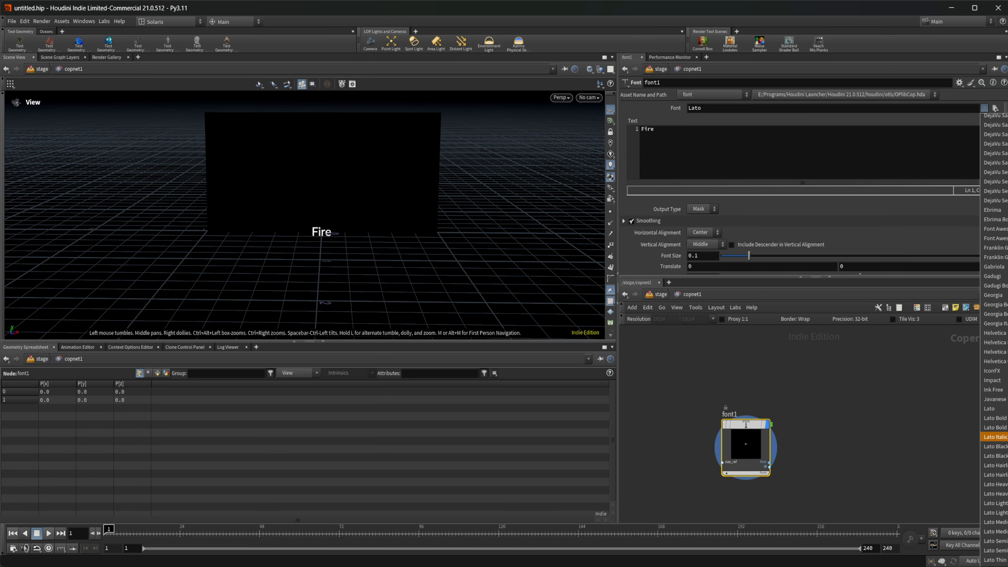
click(994, 456)
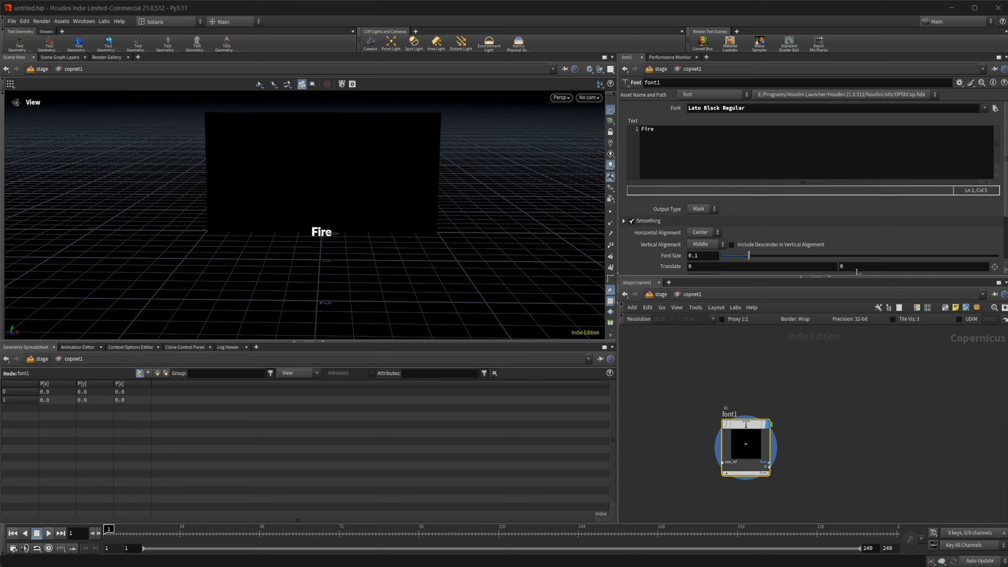
drag(749, 255, 908, 256)
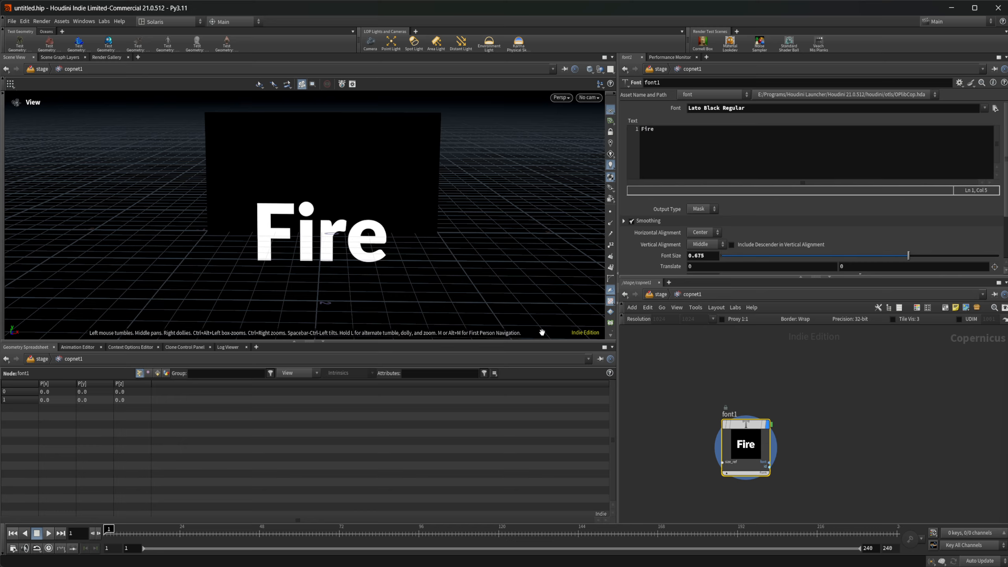
Add a Pyro Block setup beside the Font node and move font1 below its row of nodes.
middle_drag(891, 479, 863, 476)
key(Tab)
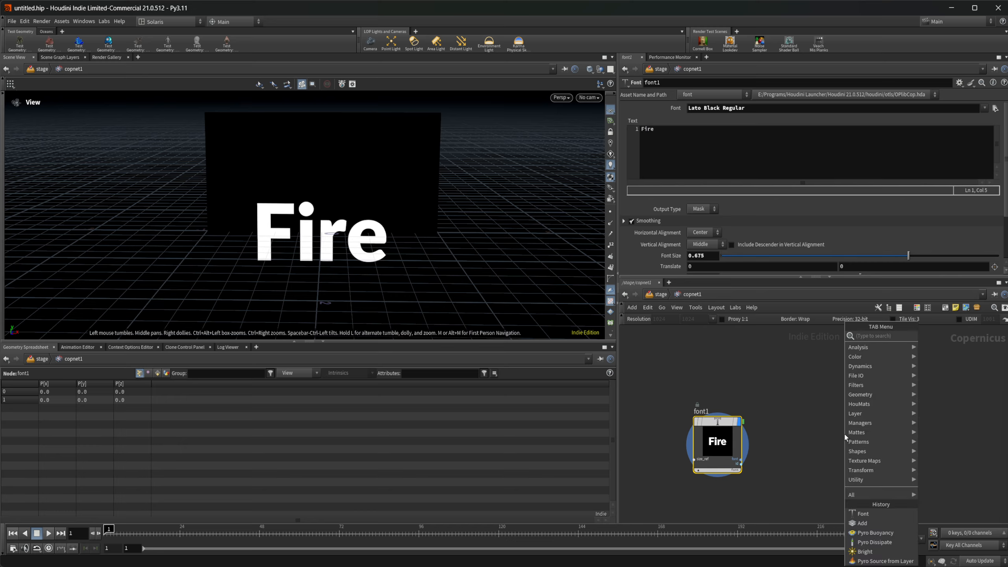
text(pyro bl)
key(Return)
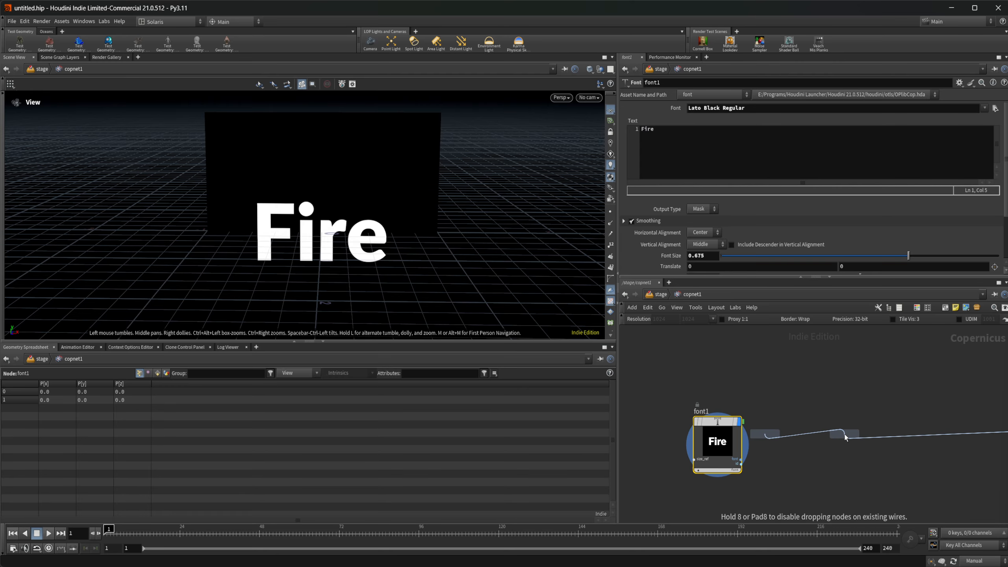
click(860, 426)
middle_drag(739, 481, 720, 410)
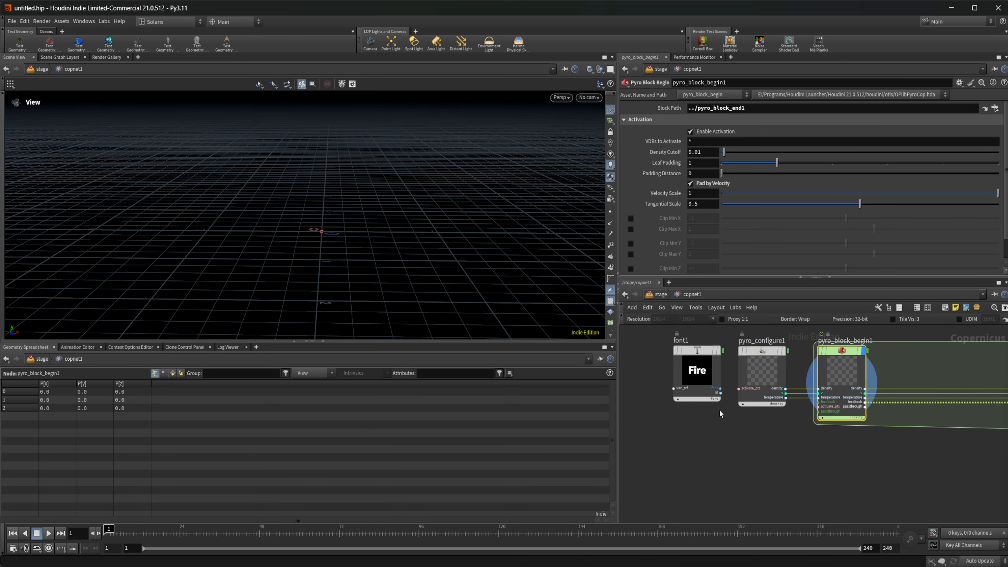
drag(716, 371, 696, 444)
middle_drag(814, 467, 714, 489)
scroll(714, 488, down, 1)
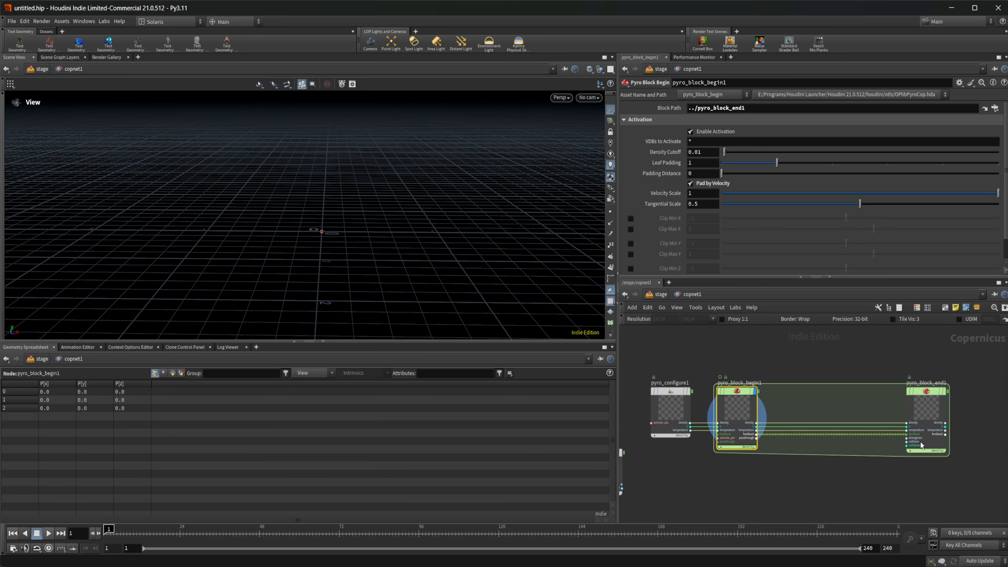
Keep the Divisions of pyro_configure1 on Resolution and set the resolution to 600.
click(685, 413)
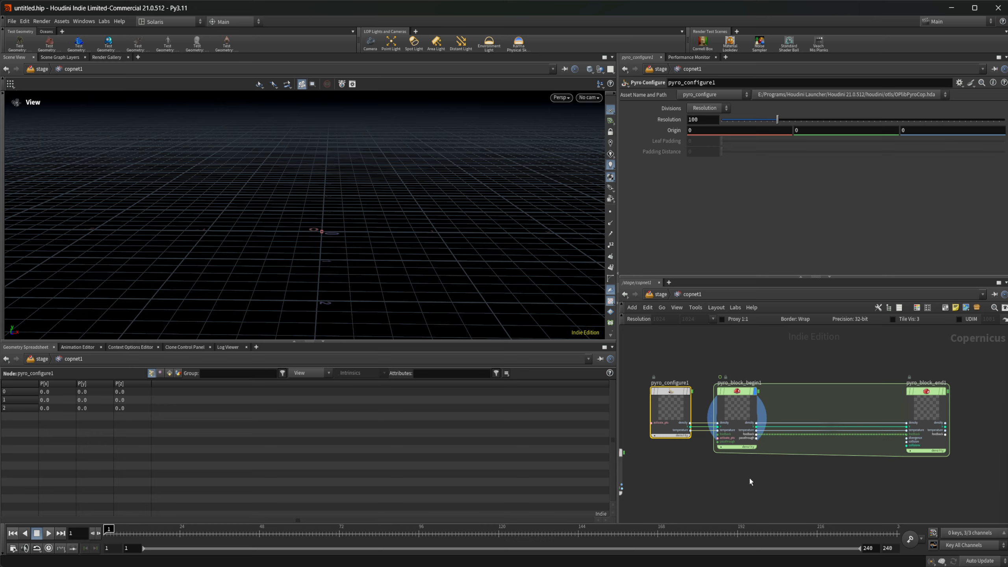
middle_drag(750, 479, 849, 472)
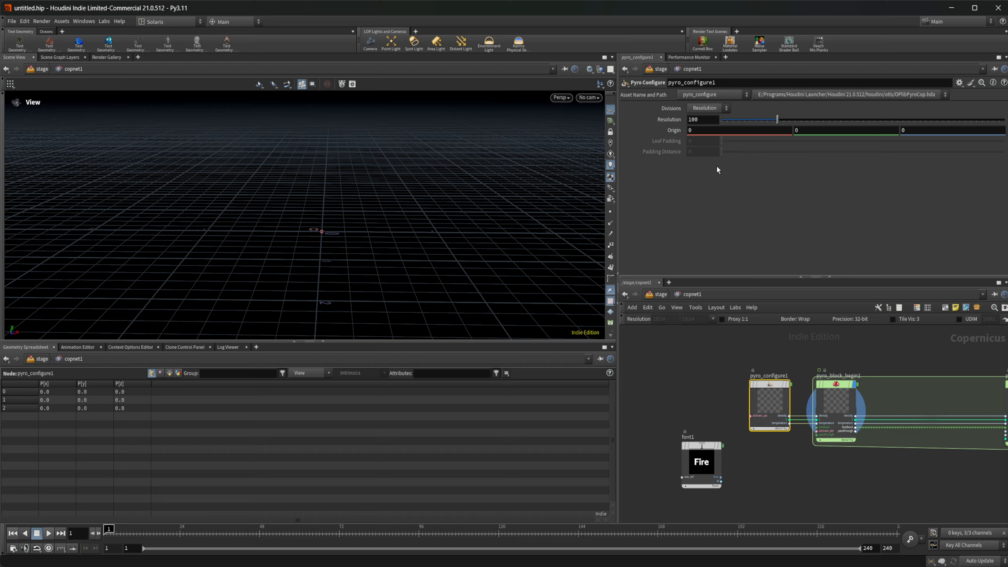
click(709, 107)
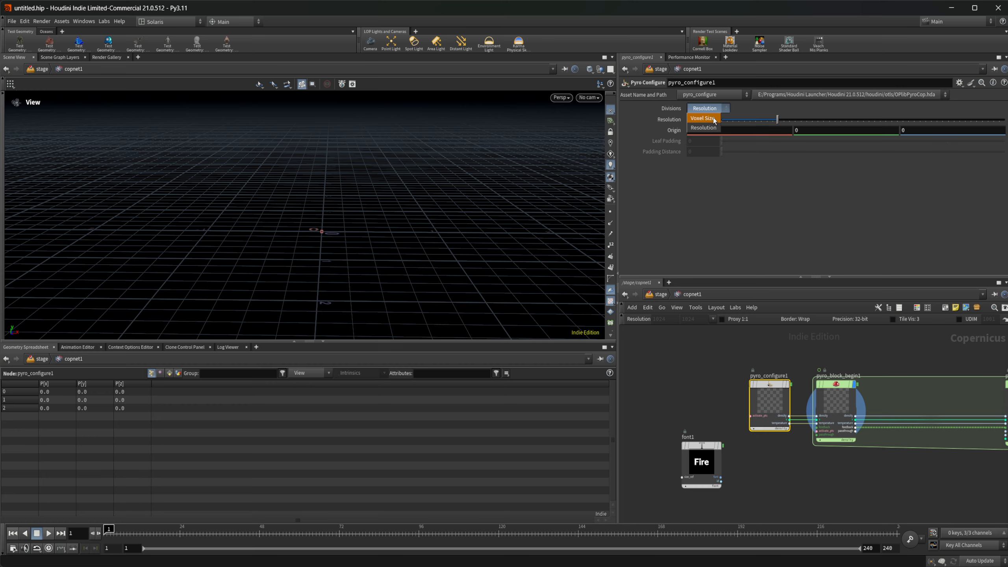
click(715, 129)
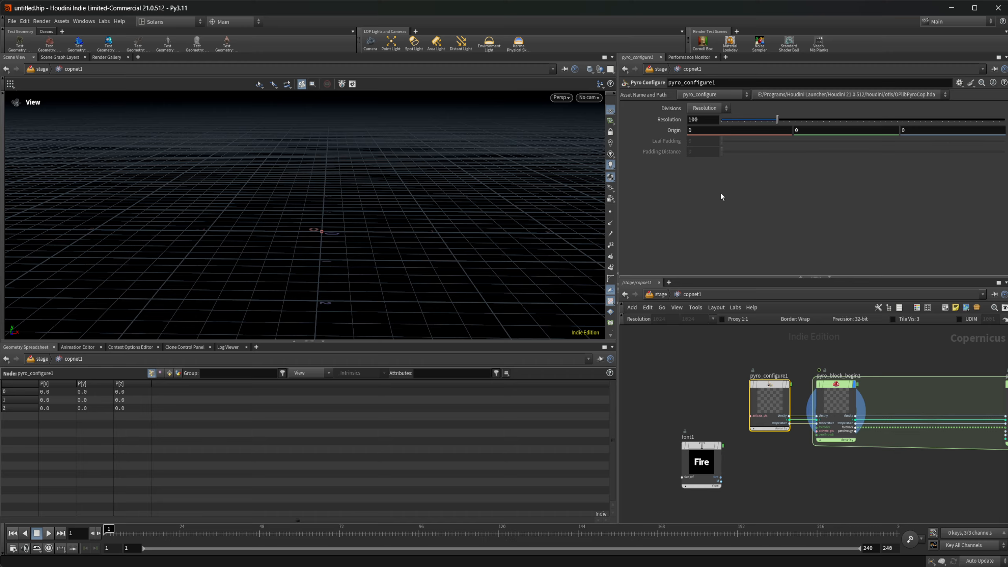
double_click(707, 118)
text(600)
key(Return)
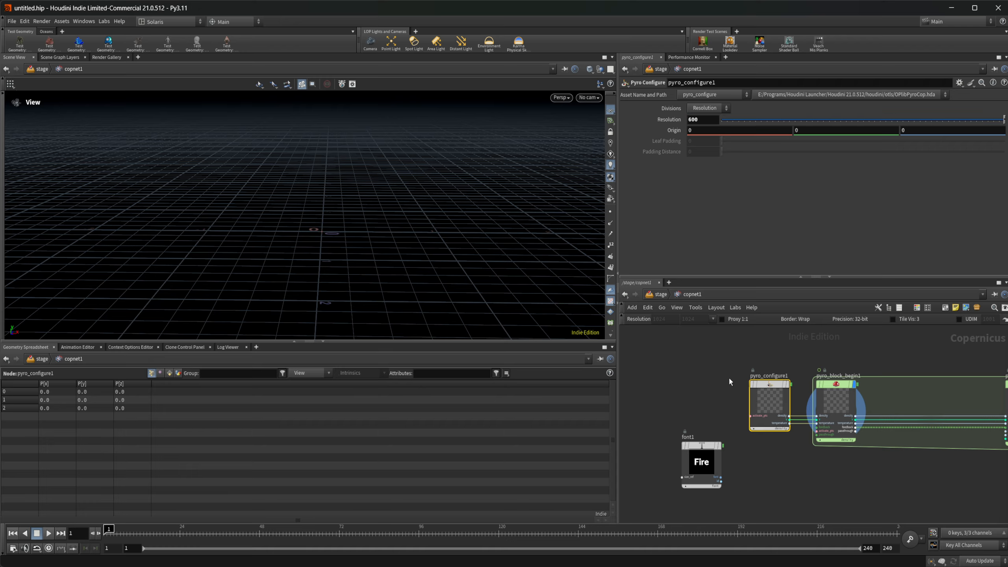
Move the pyro_configure1 node away from the block so it lines up above font1.
scroll(742, 460, up, 4)
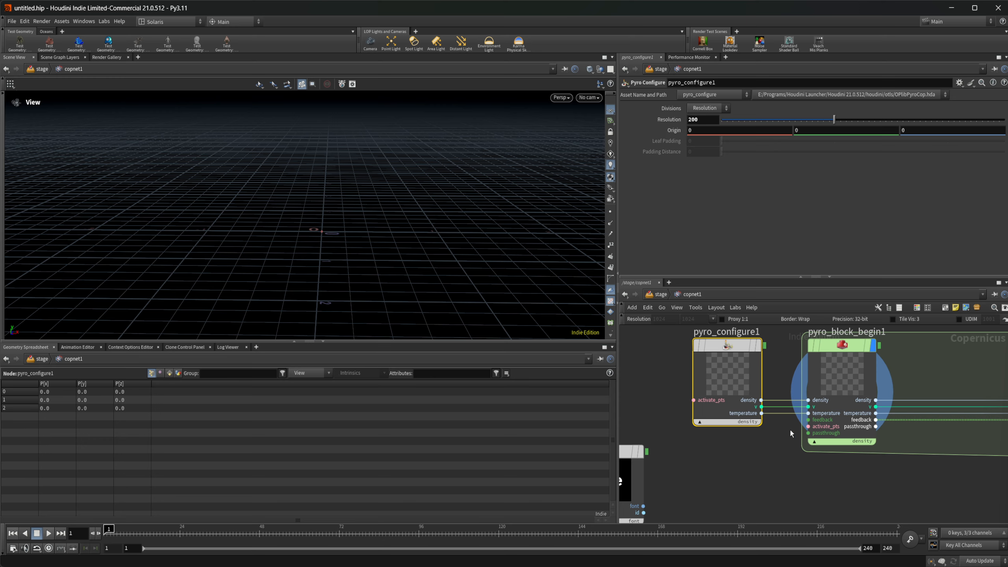
key(l)
drag(729, 375, 660, 370)
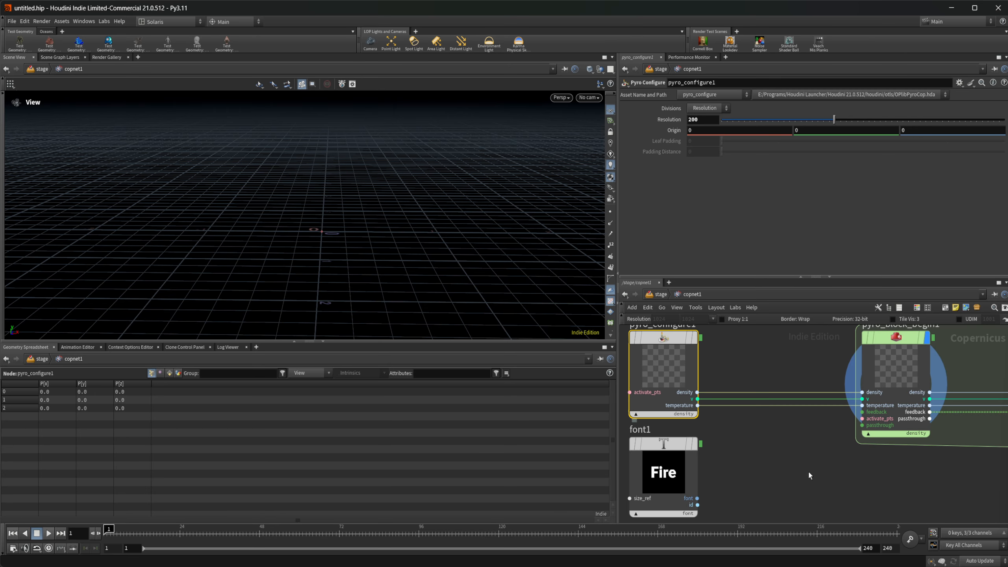
key(Tab)
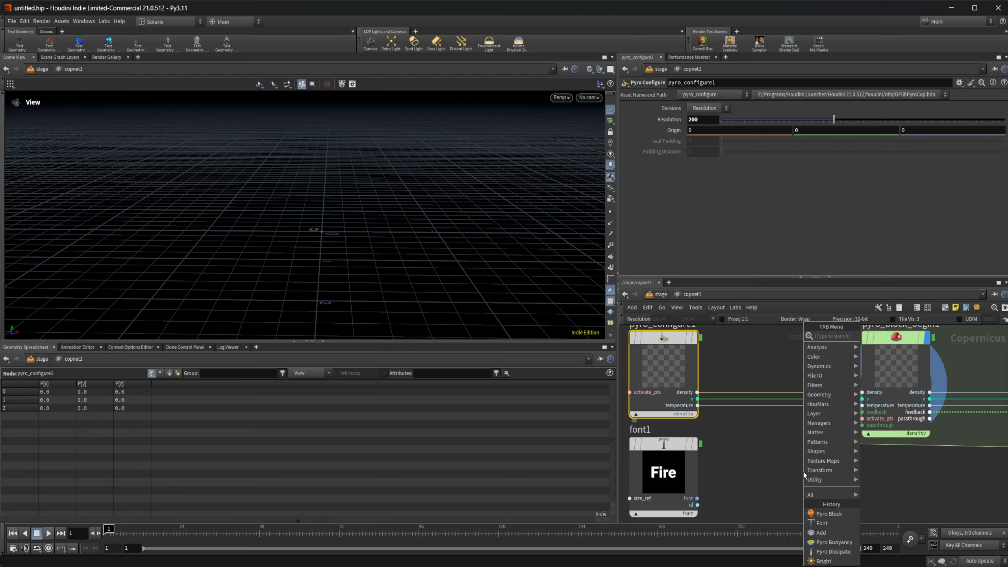
text(l)
click(785, 464)
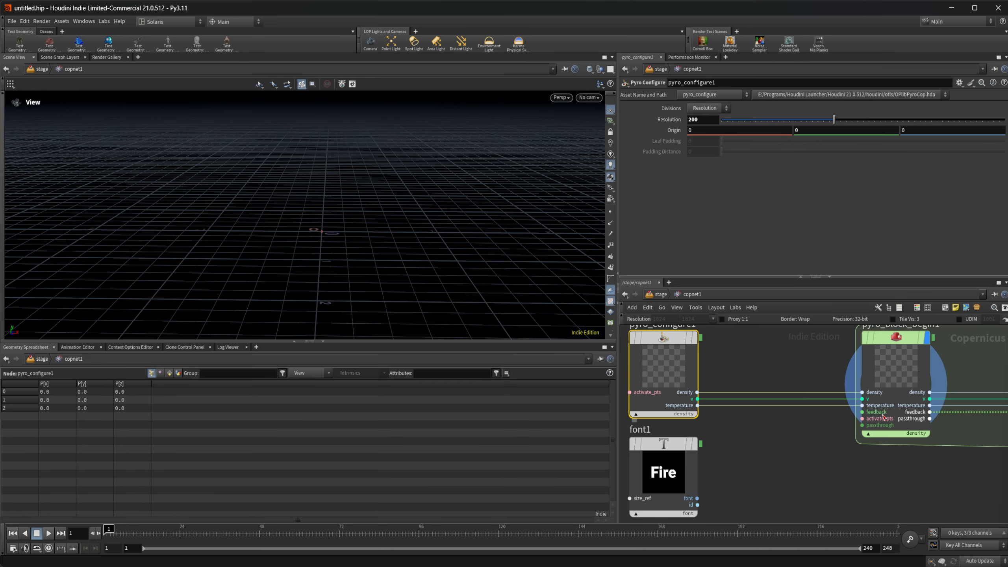
Add a Layer to VDB Leaf Points node between font1 and pyro_block_begin1.
key(Tab)
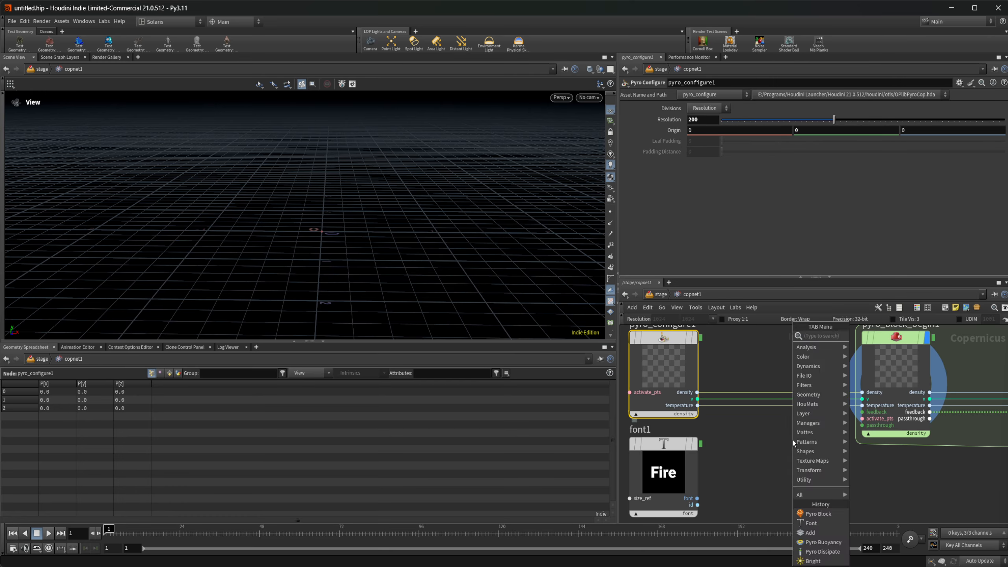
text(layer to)
key(Down)
key(Down)
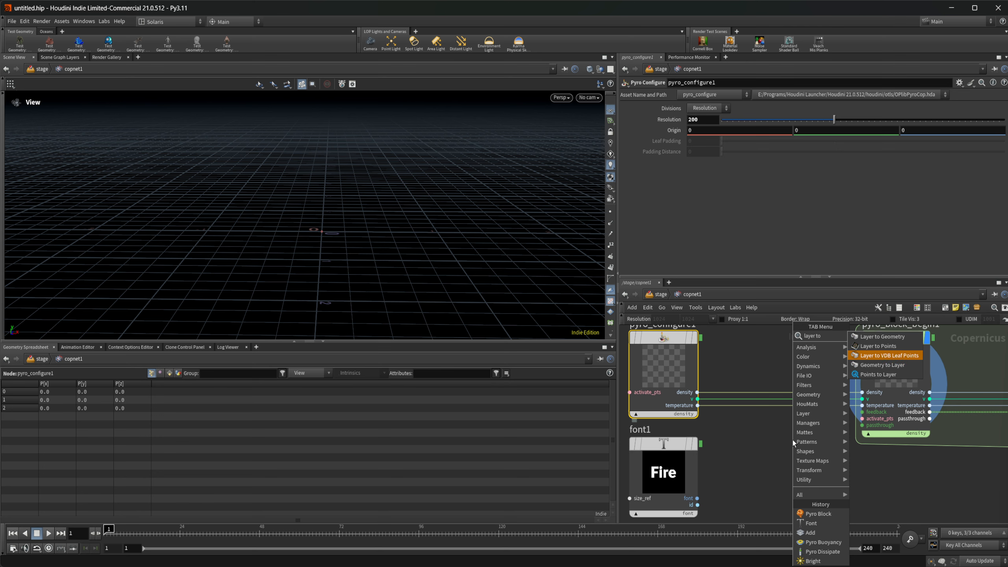
key(Return)
click(773, 455)
middle_drag(714, 423, 747, 448)
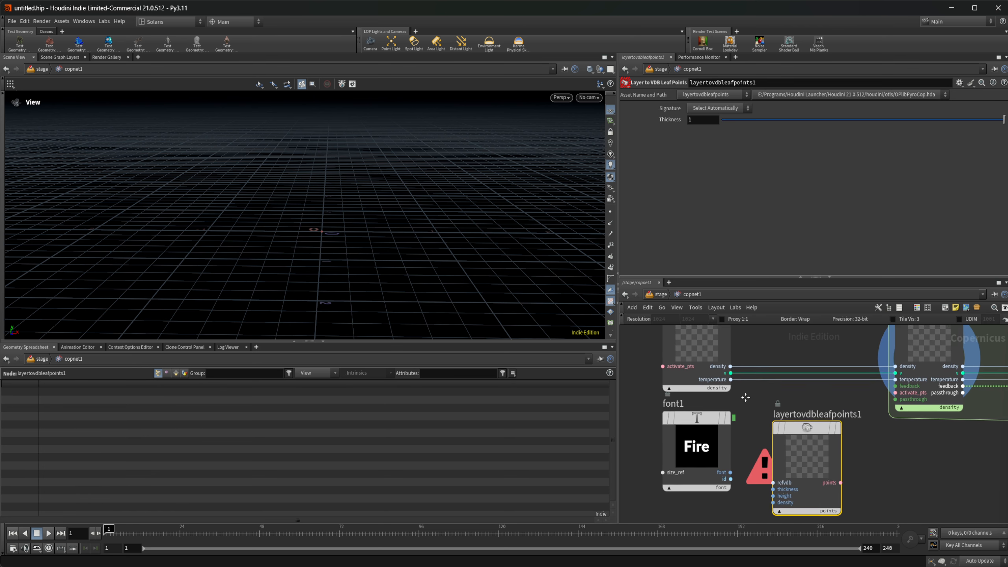
Connect pyro_configure1's density output to the leaf points node's refvdb input and font1's font output to its thickness input.
click(698, 391)
click(774, 480)
middle_drag(733, 491, 768, 447)
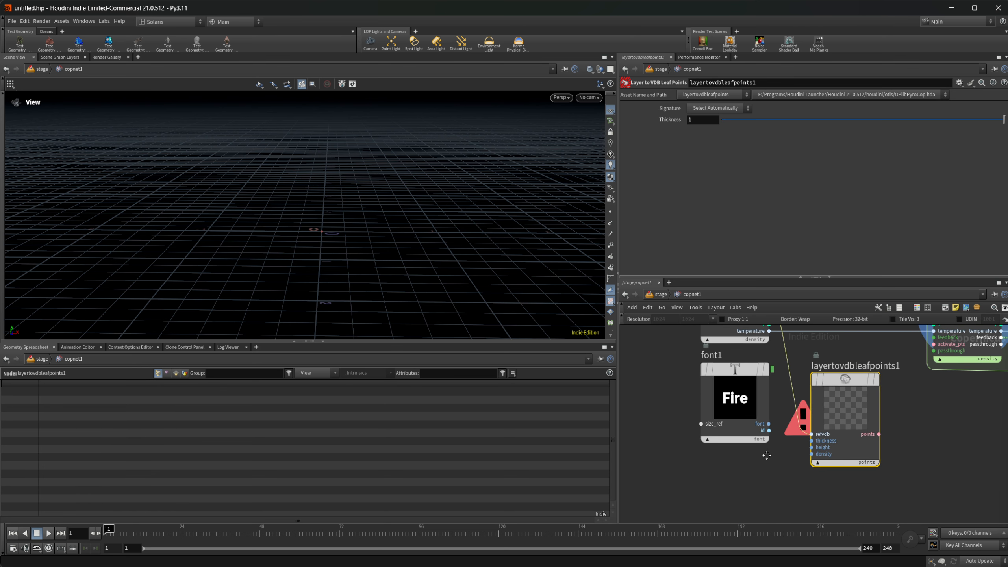
click(739, 447)
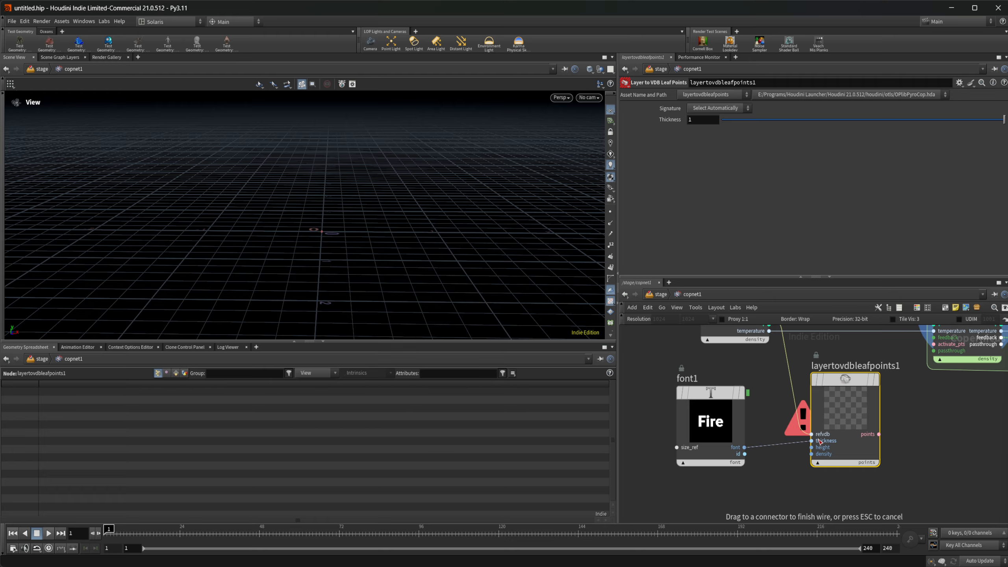
click(811, 441)
Display the leaf points node in the viewport and connect its points output to pyro_block_begin1's activate_pts input.
middle_drag(891, 415, 839, 435)
click(826, 399)
drag(433, 273, 337, 232)
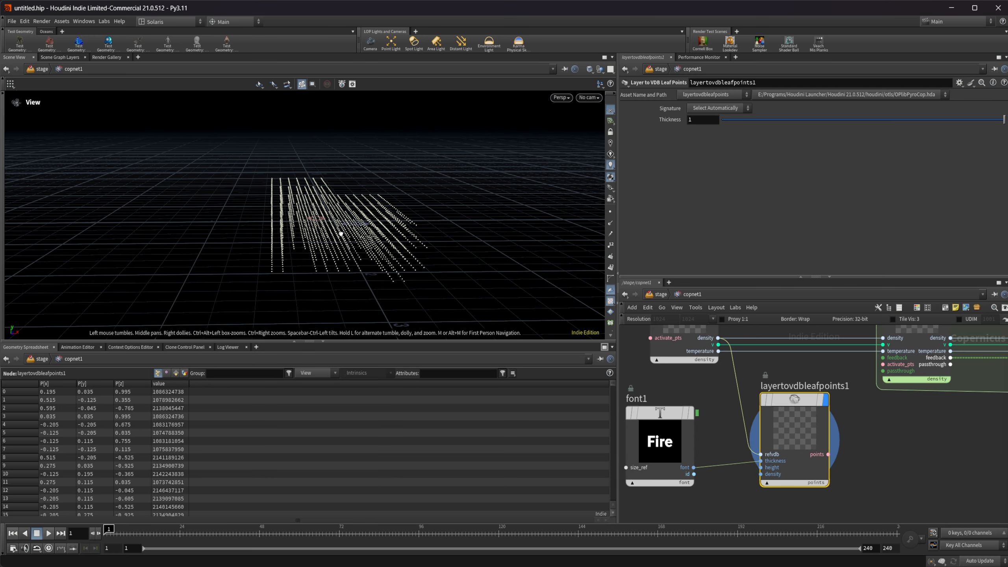
middle_drag(837, 456, 744, 482)
drag(743, 482, 788, 391)
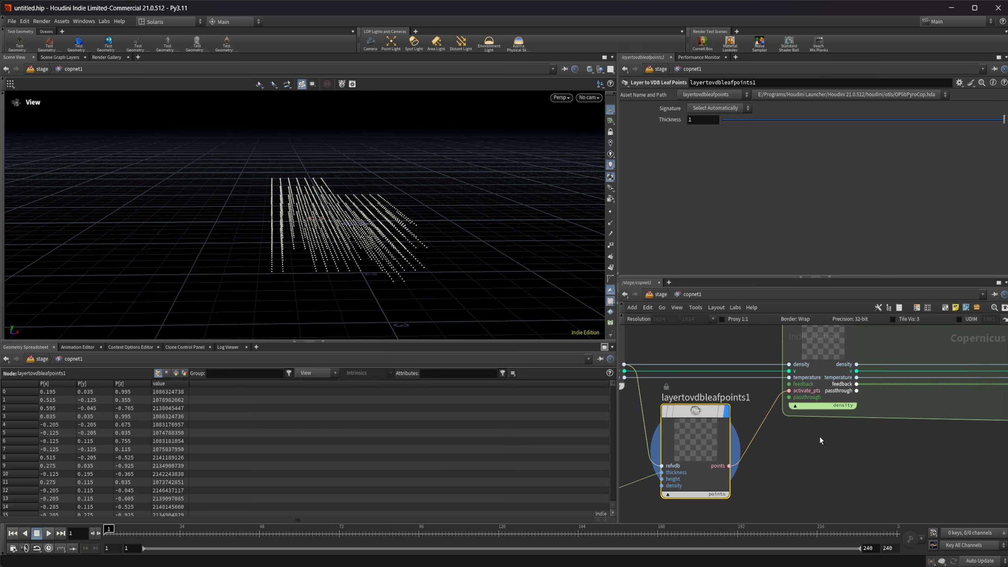
Move pyro_block_end1 farther from pyro_block_begin1 to make room for nodes inside the pyro block.
scroll(819, 435, down, 2)
middle_drag(884, 437, 715, 451)
scroll(715, 451, down, 1)
drag(842, 392, 982, 386)
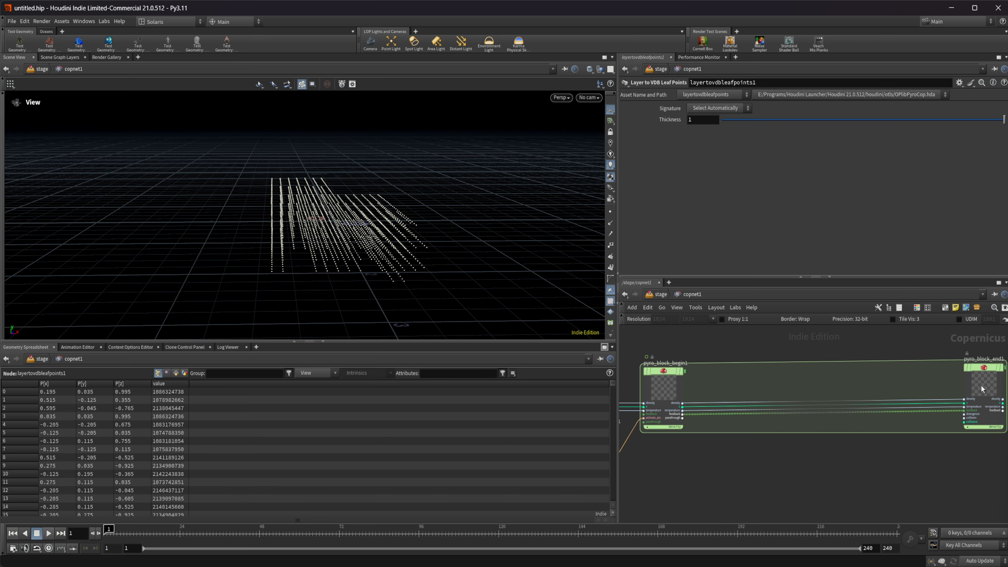
Add a Pyro Source from Layer node above the block's wires and connect pyro_block_begin1's density output to its source input.
middle_drag(748, 382, 806, 382)
key(Tab)
text(pyroso)
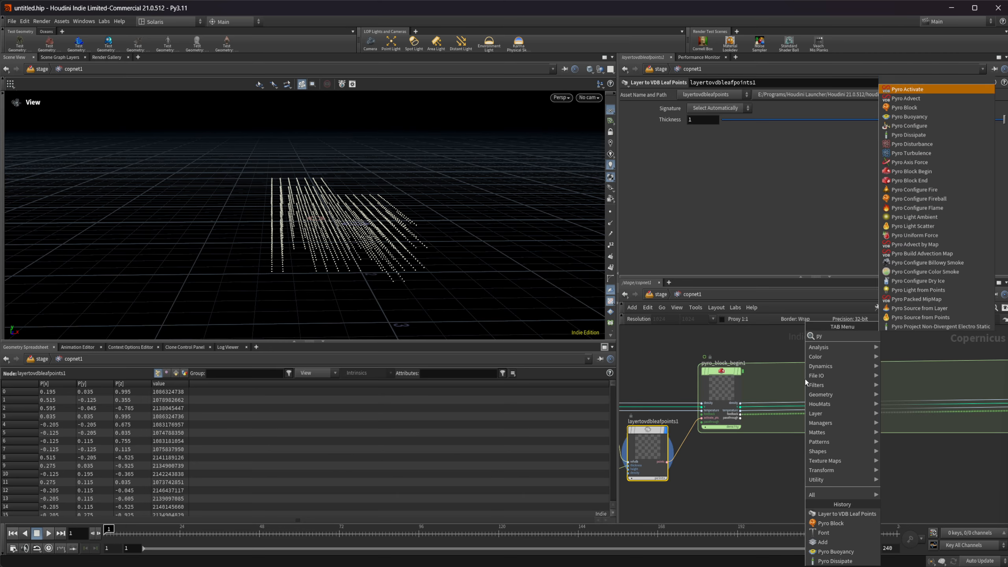
key(Return)
click(805, 377)
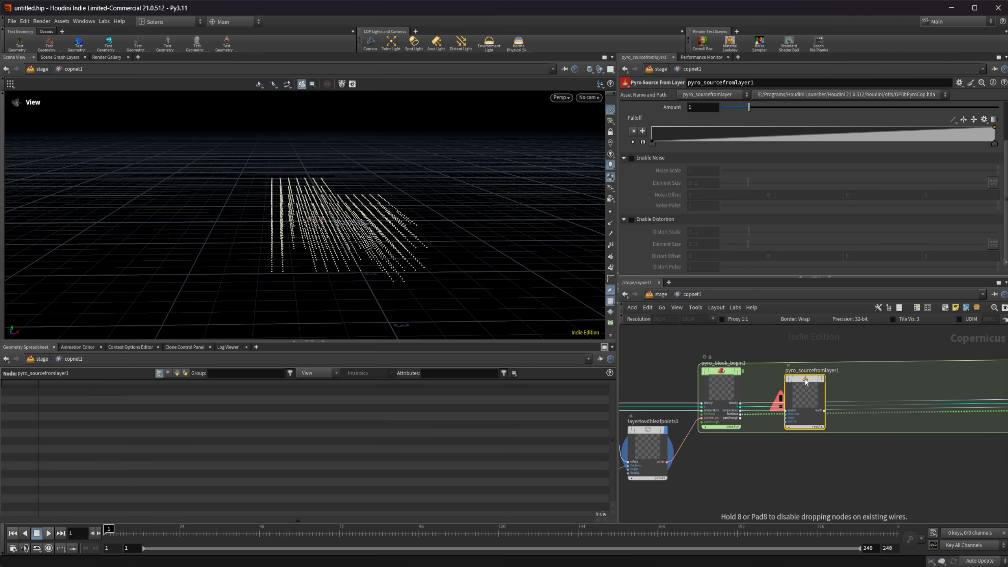
drag(805, 377, 788, 335)
scroll(786, 363, up, 2)
drag(713, 433, 759, 369)
Route font1's font output through pyro_block_begin1's passthrough into the thickness input of pyro_sourcefromlayer1.
middle_drag(659, 503, 898, 409)
drag(699, 466, 886, 384)
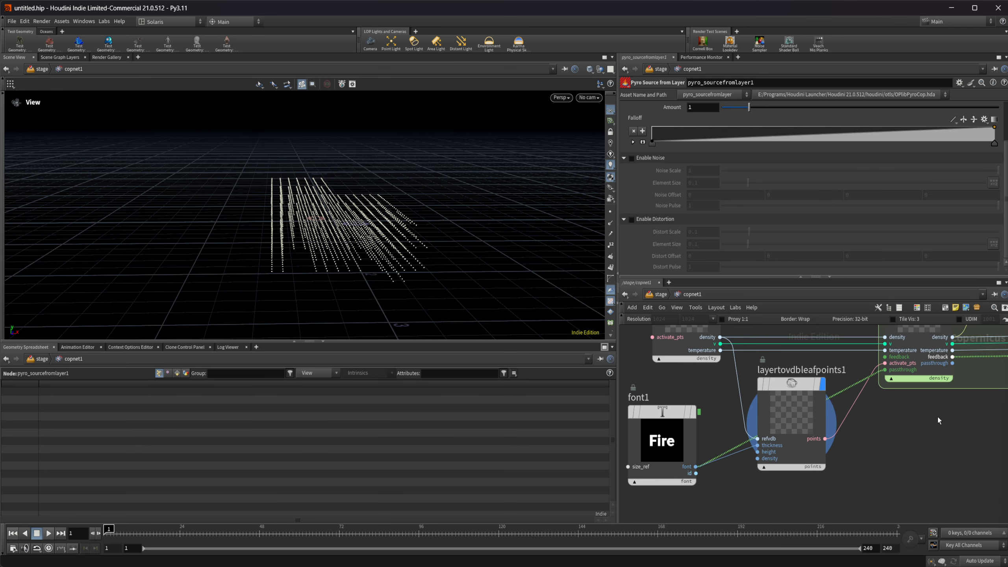
middle_drag(939, 421, 754, 497)
drag(769, 440, 814, 357)
middle_drag(838, 355, 750, 409)
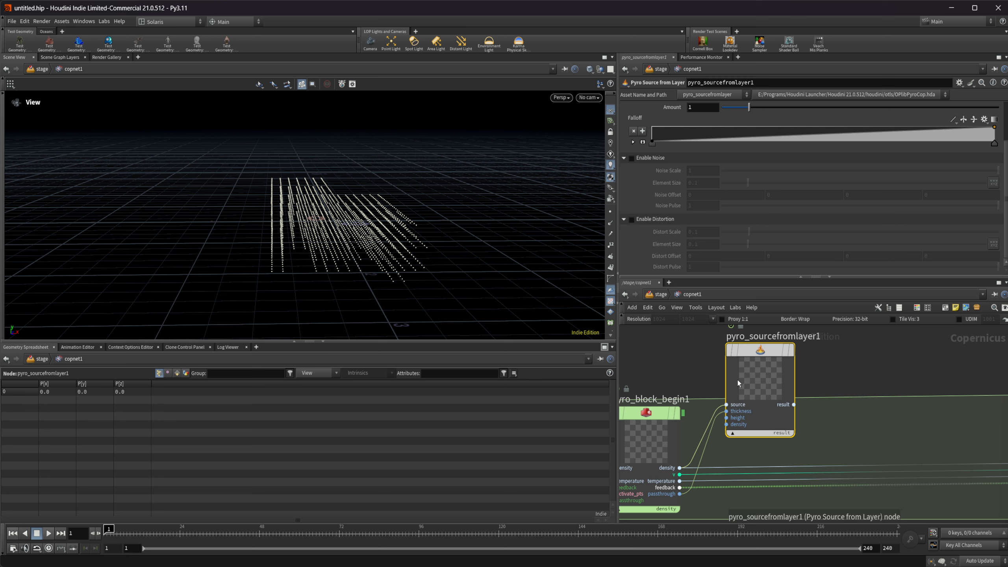
Display pyro_sourcefromlayer1 in the viewport and raise its Amount to 8.28.
key(r)
scroll(756, 230, up, 3)
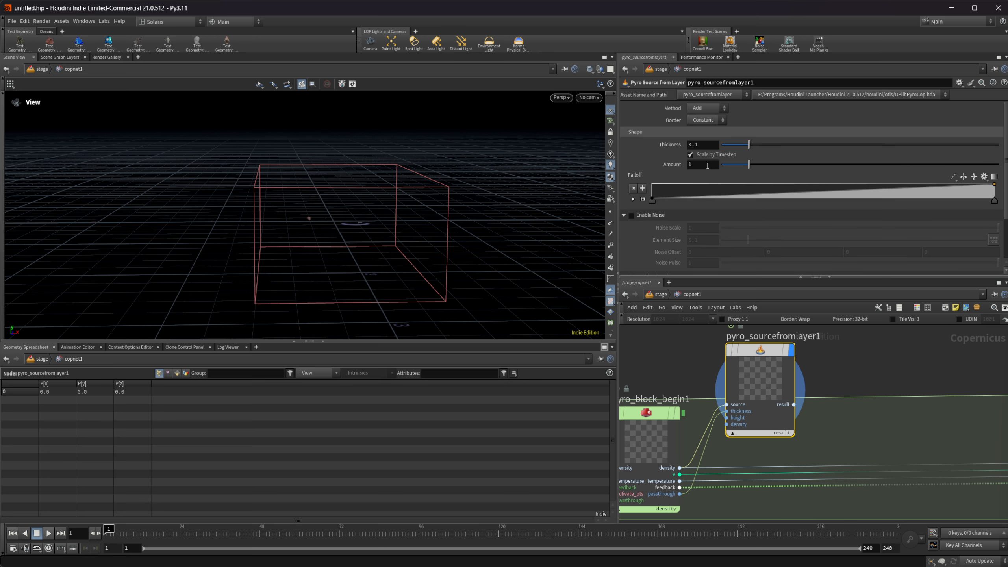
drag(744, 164, 948, 171)
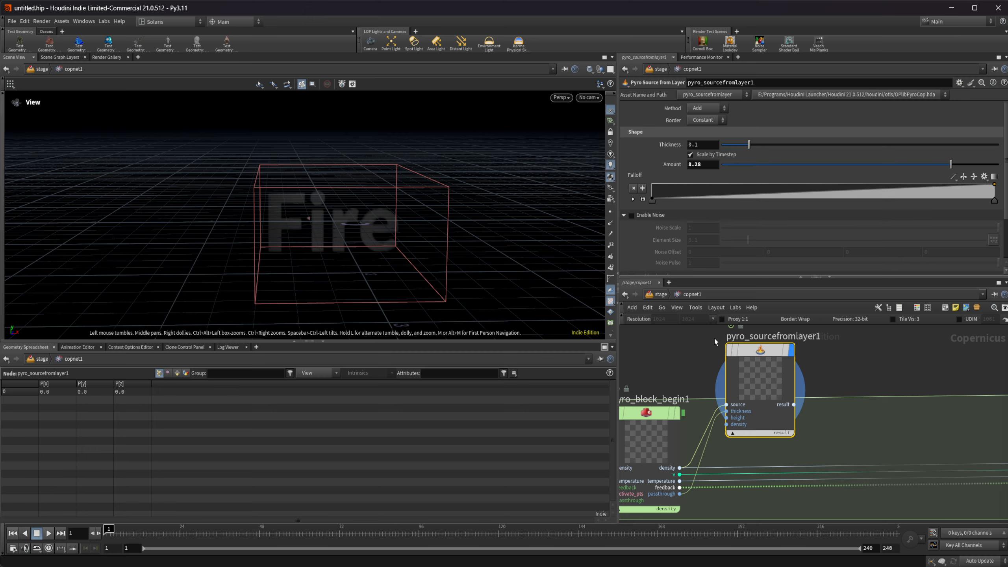
Switch pyro_sourcefromlayer1's Method to Set and append a displayed Bright node to its result output.
click(721, 108)
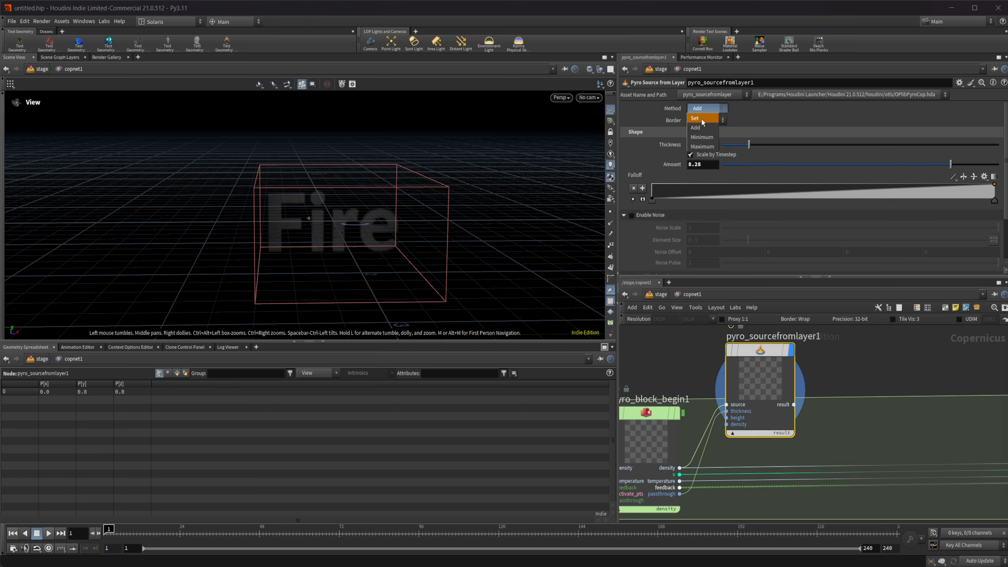
click(703, 101)
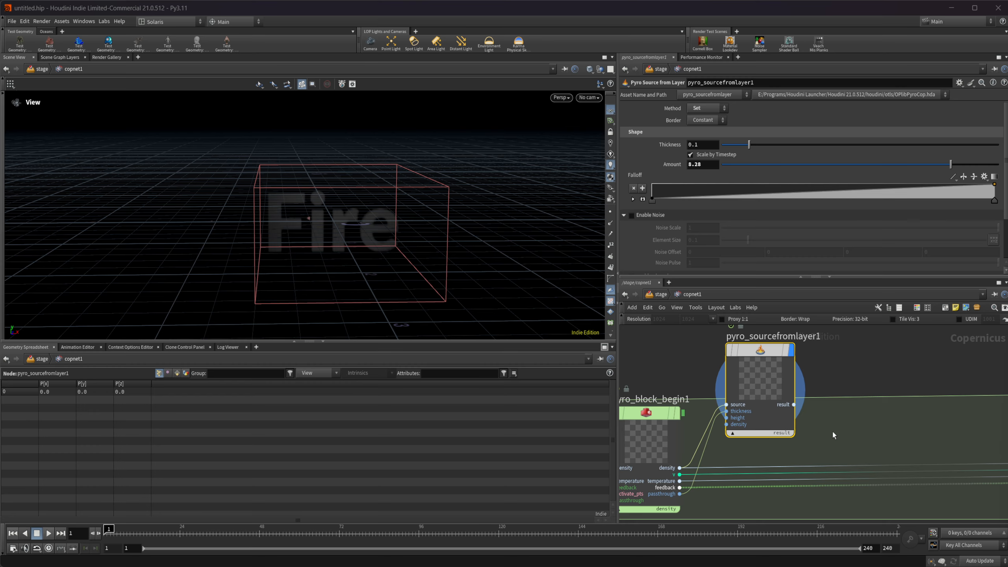
key(Tab)
text(add)
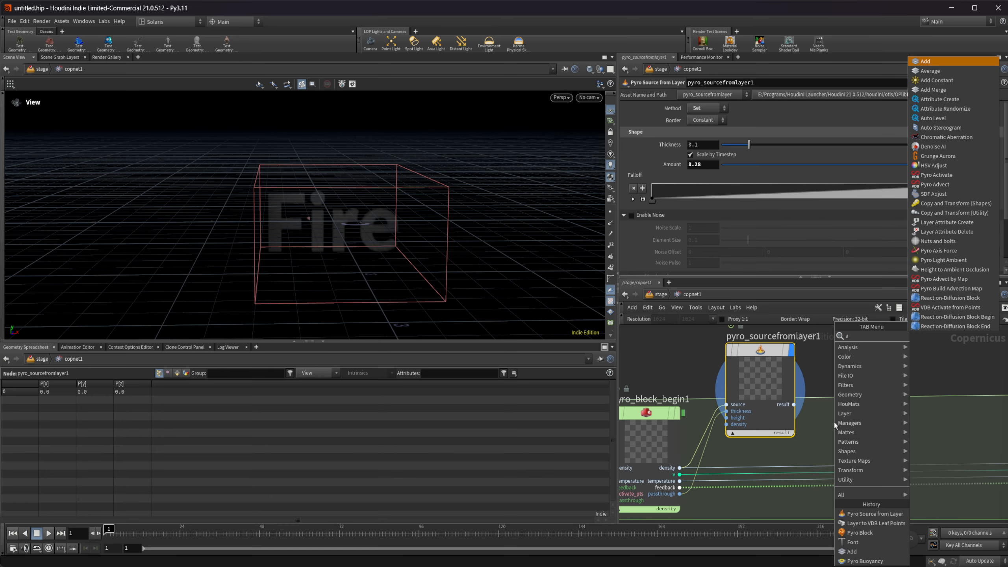
key(BackSpace)
key(BackSpace)
key(BackSpace)
text(brig)
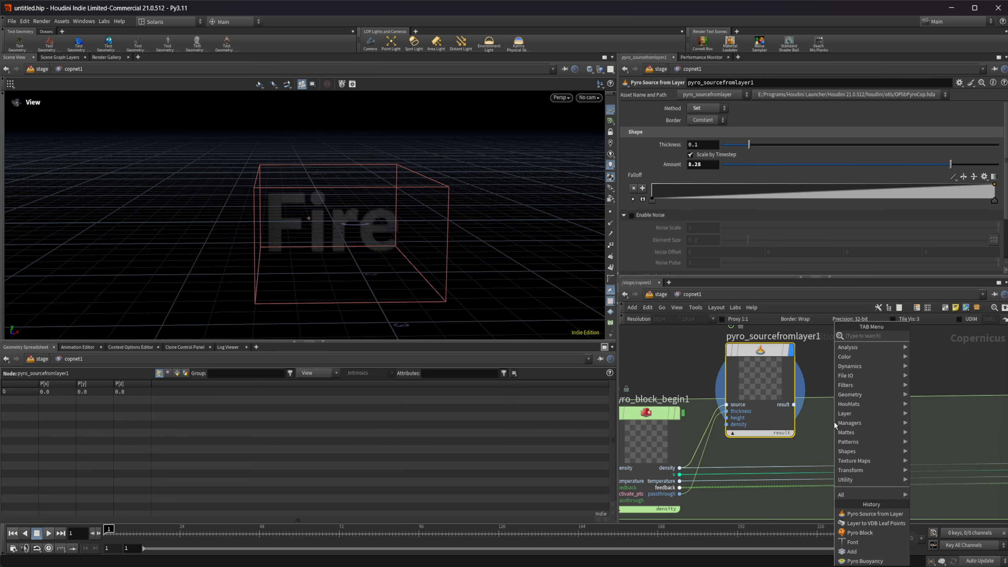
key(Return)
click(888, 383)
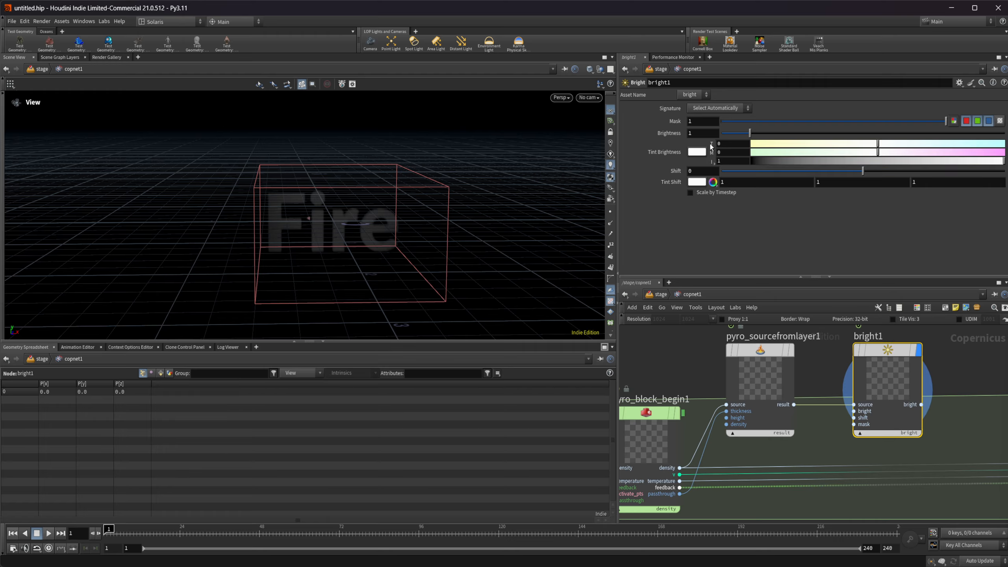
Set bright1's Brightness to 10.
click(703, 134)
key(Return)
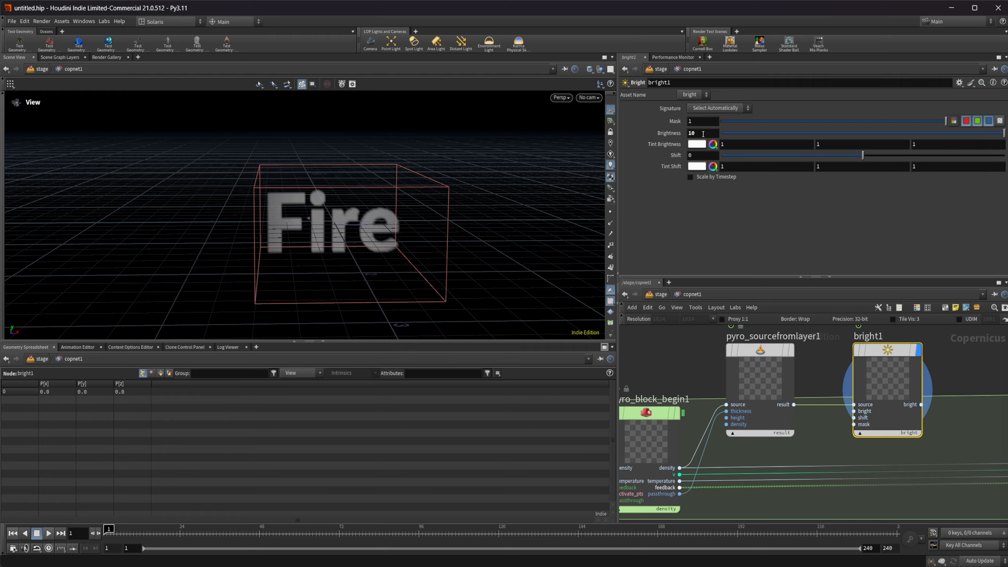
drag(330, 257, 385, 231)
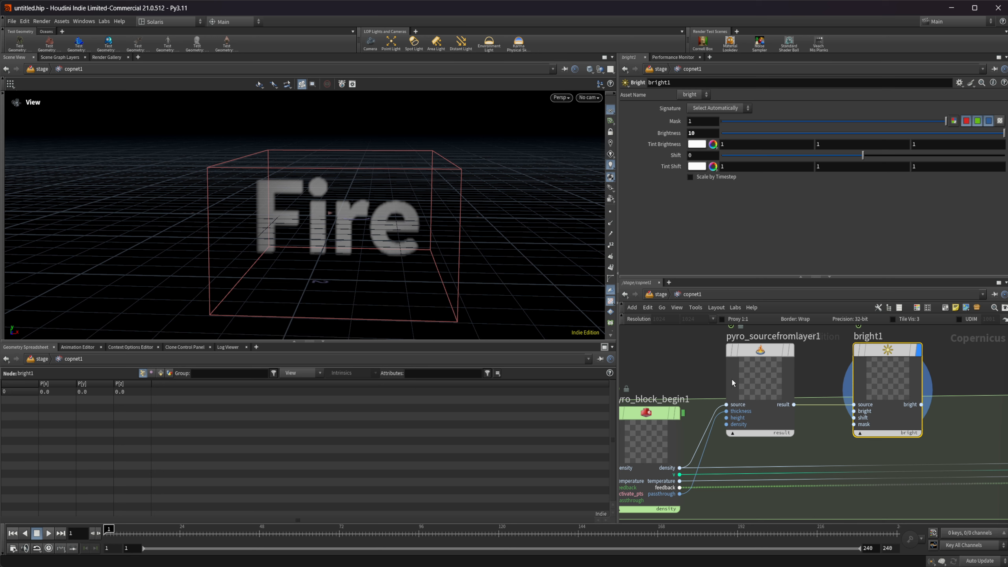
Enable noise on pyro_sourcefromlayer1 with a Noise Pulse of 0.045 and preview the animated noise in playback.
click(763, 376)
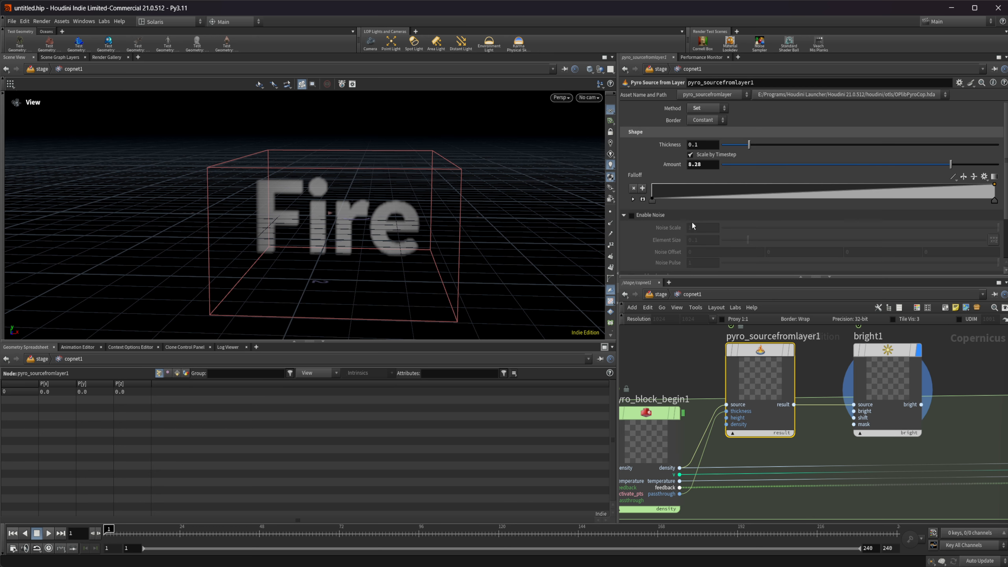
click(632, 216)
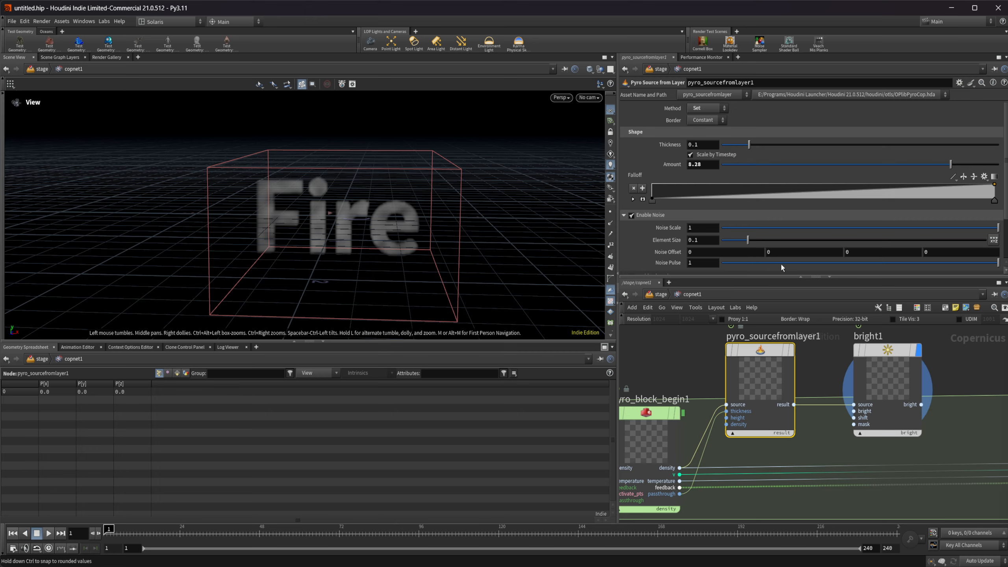
drag(777, 262, 734, 267)
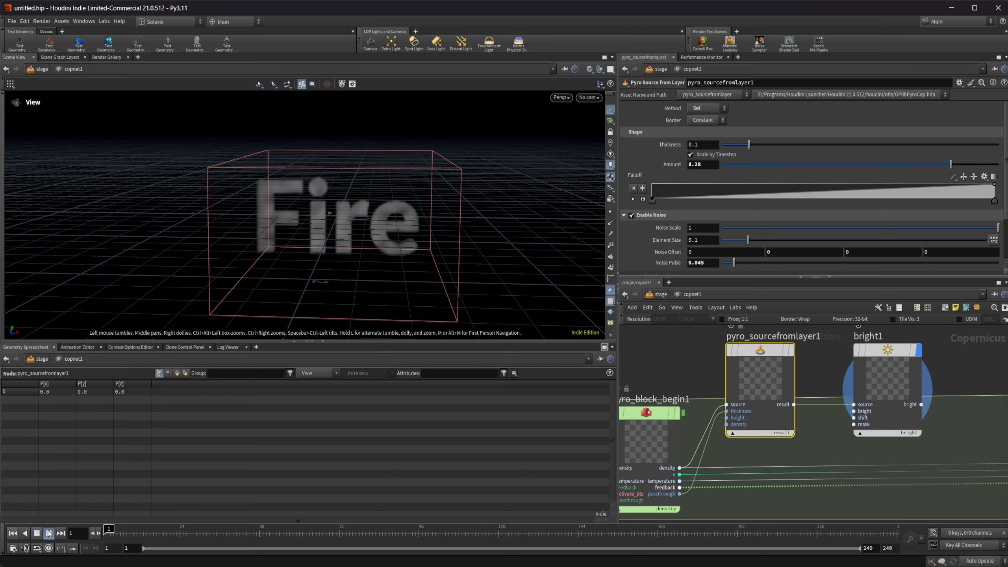
click(49, 533)
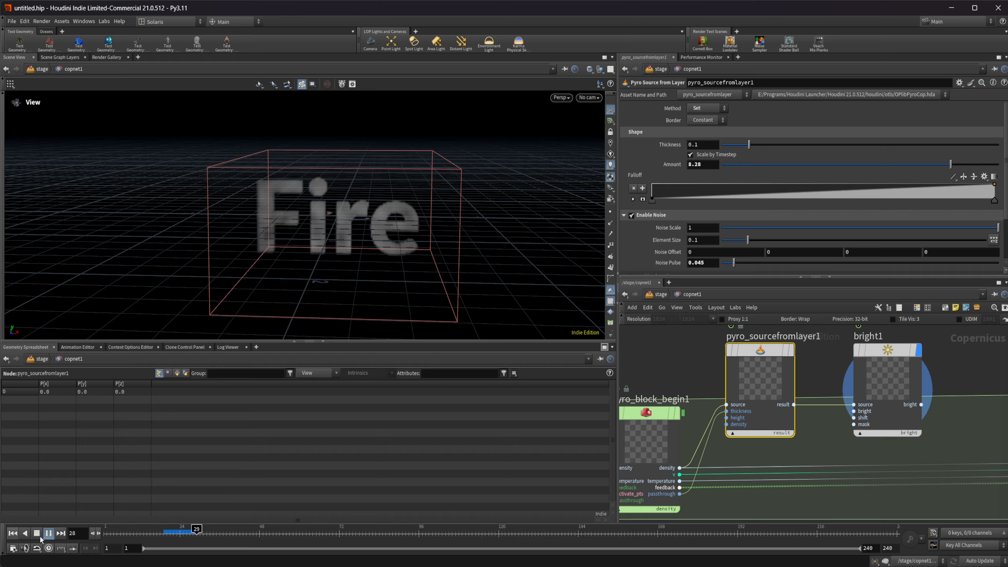
click(37, 533)
click(13, 533)
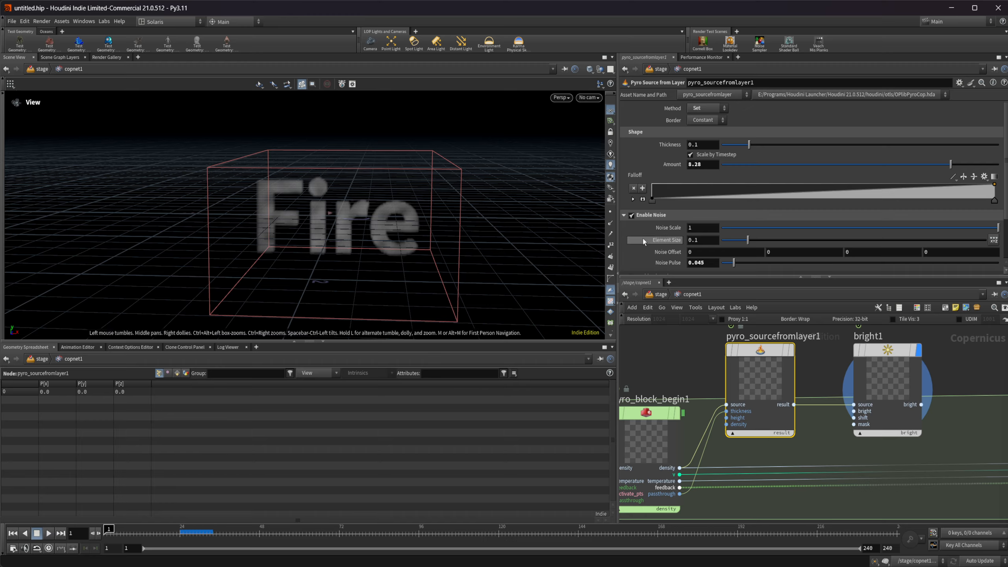
Enable distortion on pyro_sourcefromlayer1 with Distort Scale 0.023, Element Size 0.035 and Distort Pulse 0.056, and preview it in playback.
scroll(639, 245, down, 3)
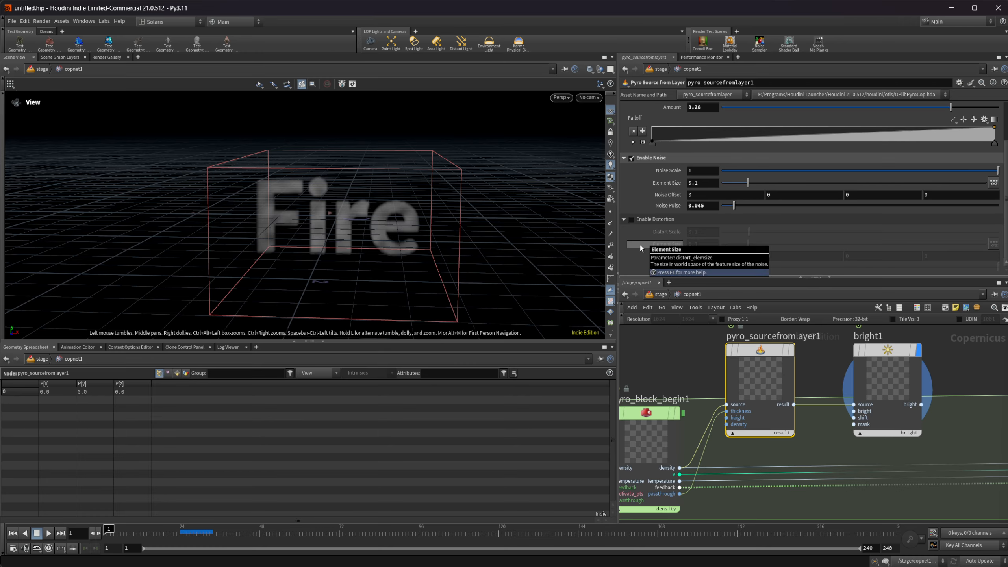
click(630, 219)
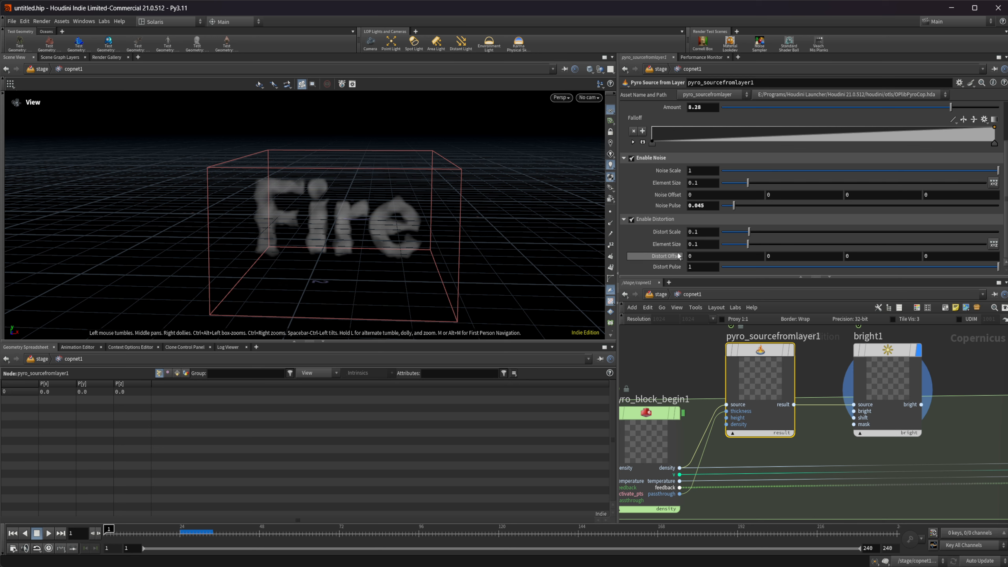
click(736, 235)
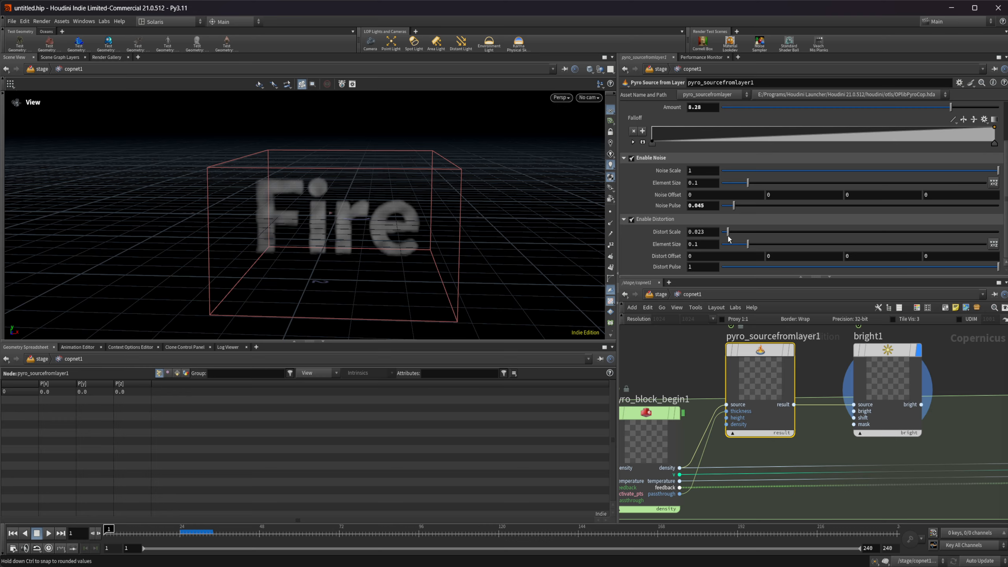
drag(748, 246, 735, 249)
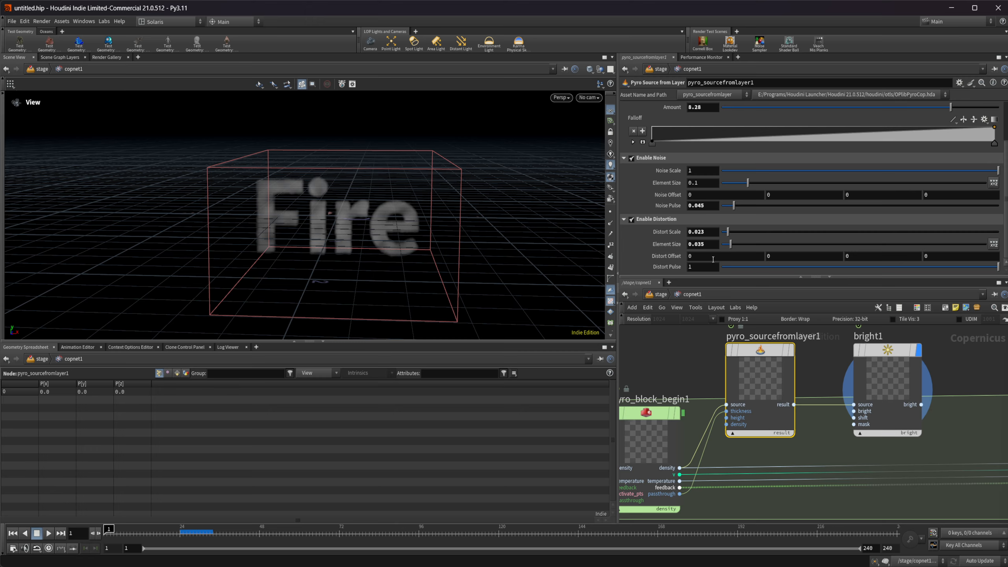
click(791, 266)
middle_drag(784, 432, 749, 434)
click(48, 534)
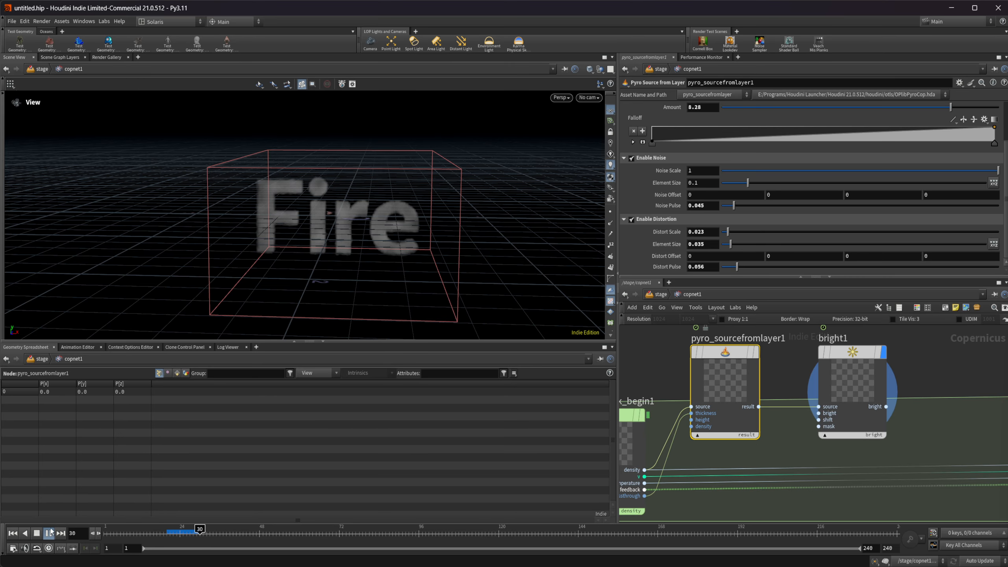
click(32, 535)
click(12, 535)
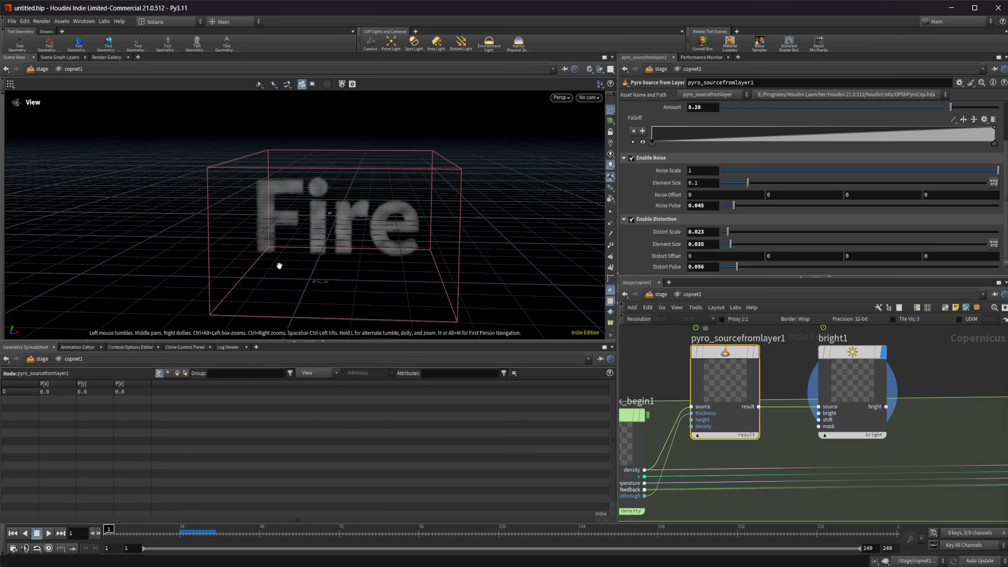
Place an Add blend node between bright1 and pyro_block_end1.
scroll(888, 430, down, 3)
middle_drag(903, 423, 776, 415)
key(Tab)
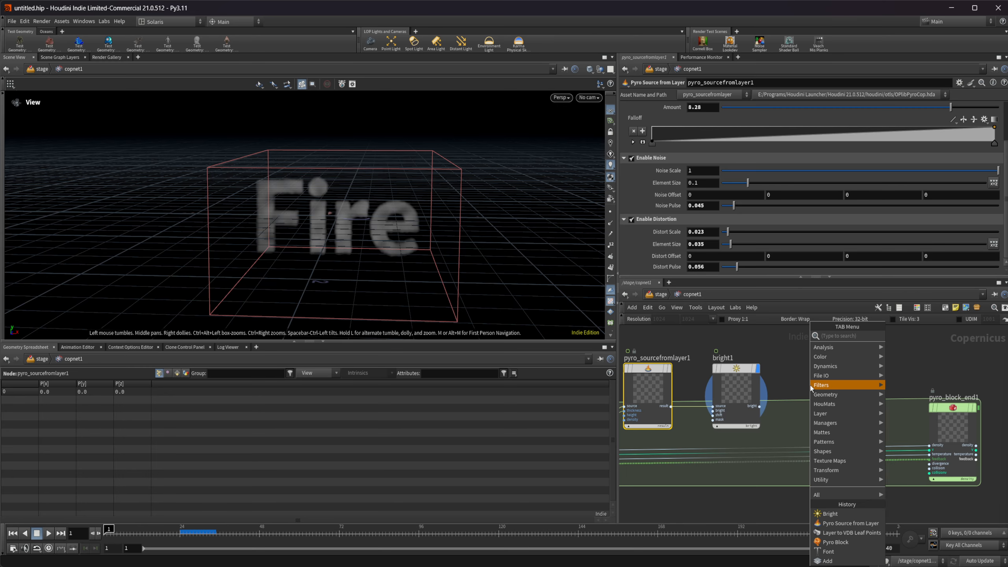
text(add)
key(Return)
click(809, 409)
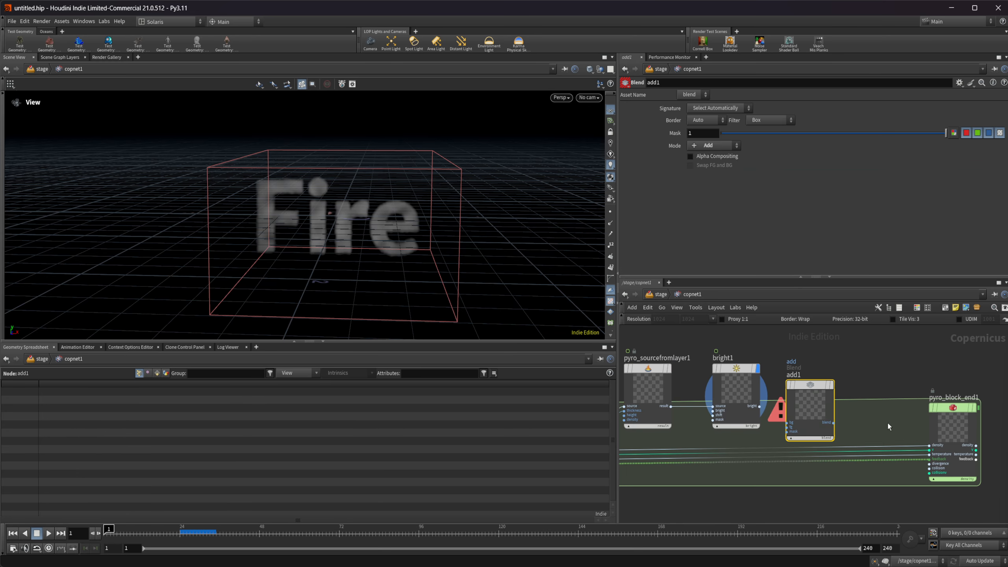
Move pyro_block_end1 farther away from the nodes inside the block and space add1 out from bright1.
middle_drag(893, 436, 736, 418)
drag(797, 411, 980, 409)
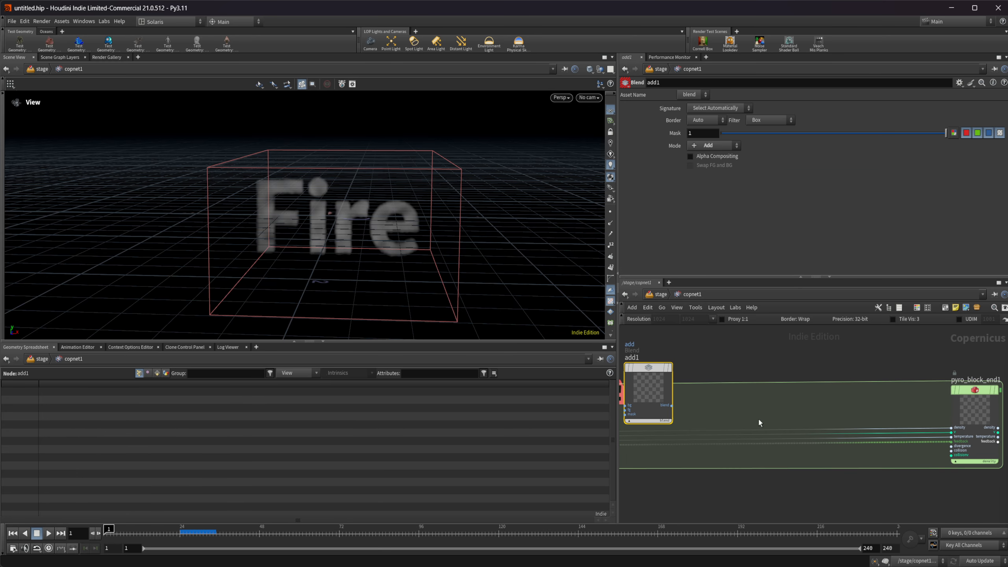
middle_drag(719, 420, 907, 426)
drag(841, 405, 864, 398)
Connect bright1's output to add1's fg input and pyro_block_begin1's density output to its bg input.
scroll(782, 400, up, 2)
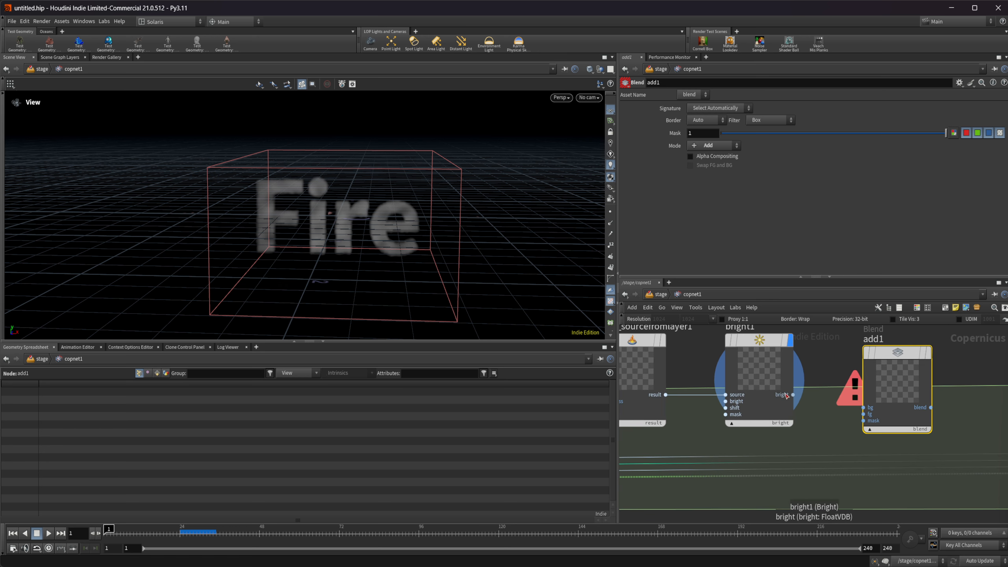
drag(793, 395, 862, 415)
middle_drag(780, 430, 921, 406)
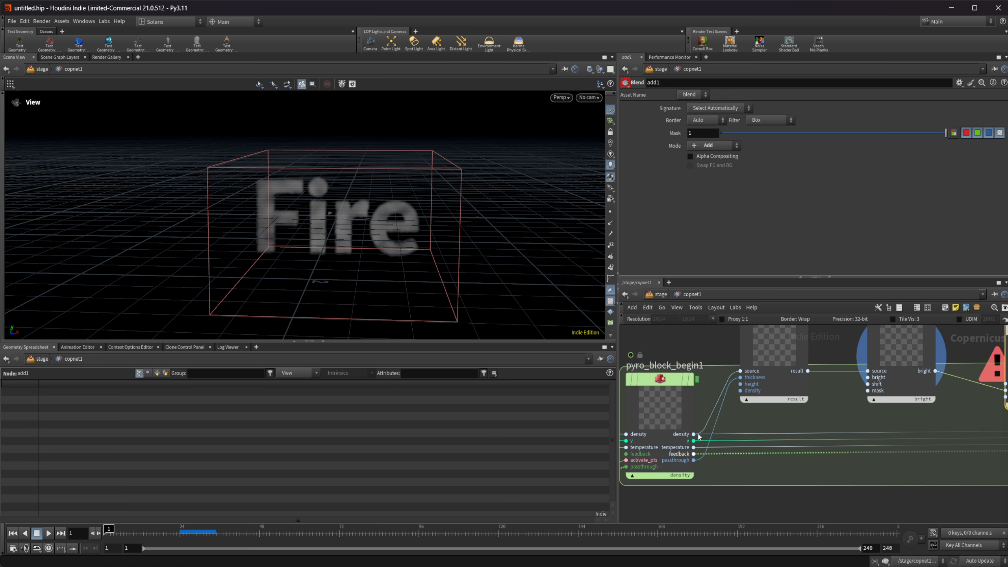
mouse_move(978, 421)
middle_down()
mouse_move(833, 421)
mouse_move(699, 440)
middle_up()
middle_drag(865, 408, 797, 415)
scroll(798, 416, down, 1)
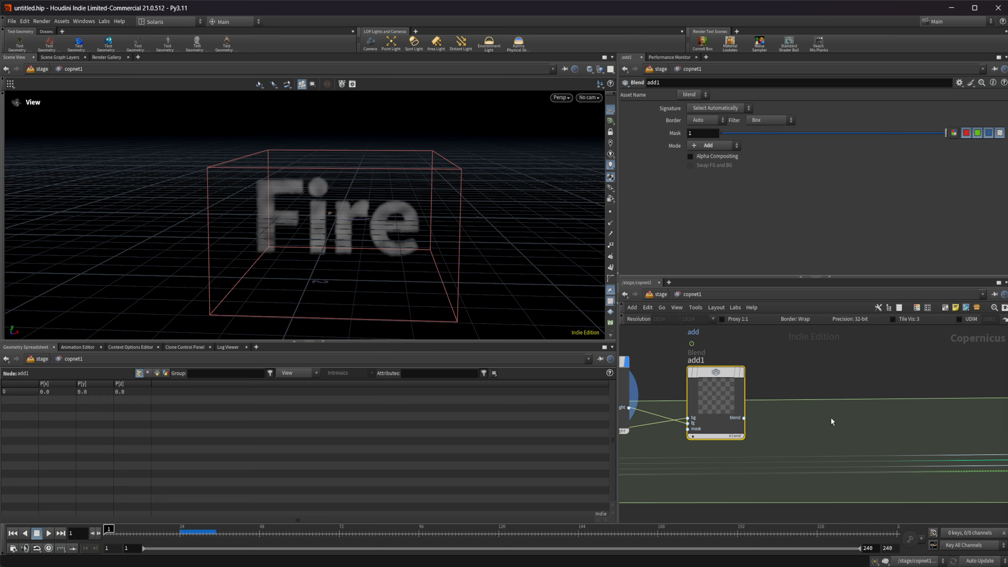
Add a Pyro Dissipate node after add1 and connect add1's blend output to its source input.
key(Tab)
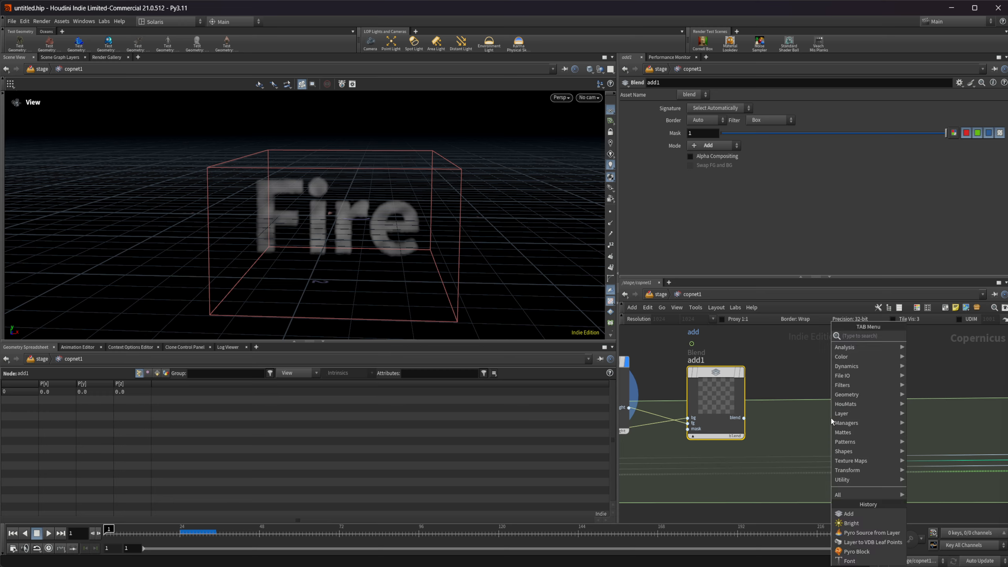
text(pyr dis)
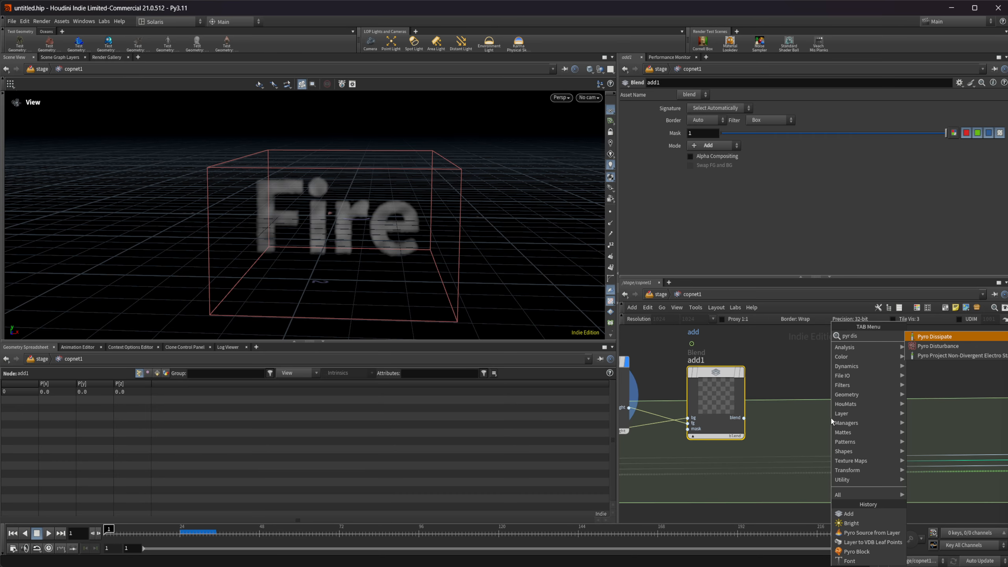
key(Return)
click(866, 399)
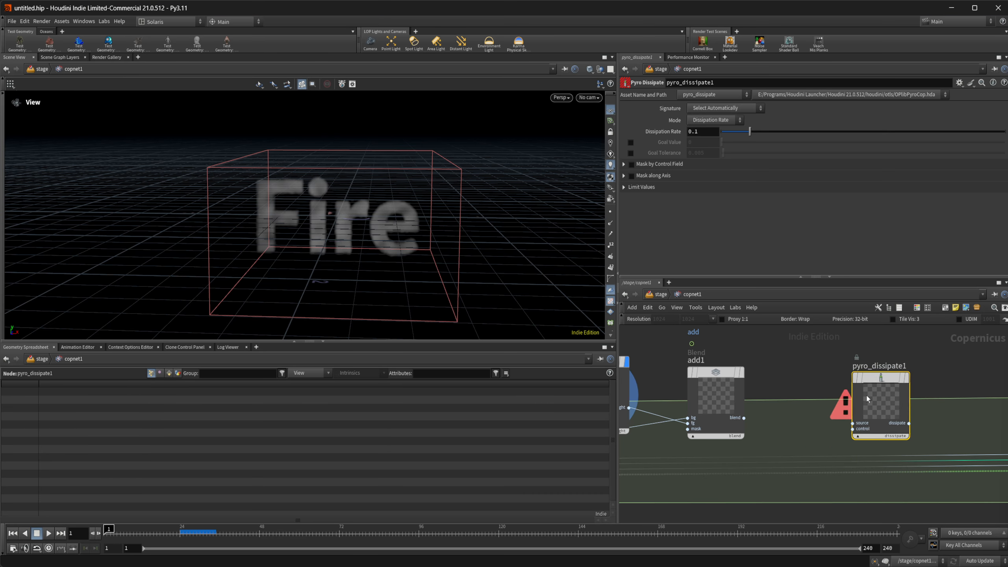
drag(744, 418, 852, 423)
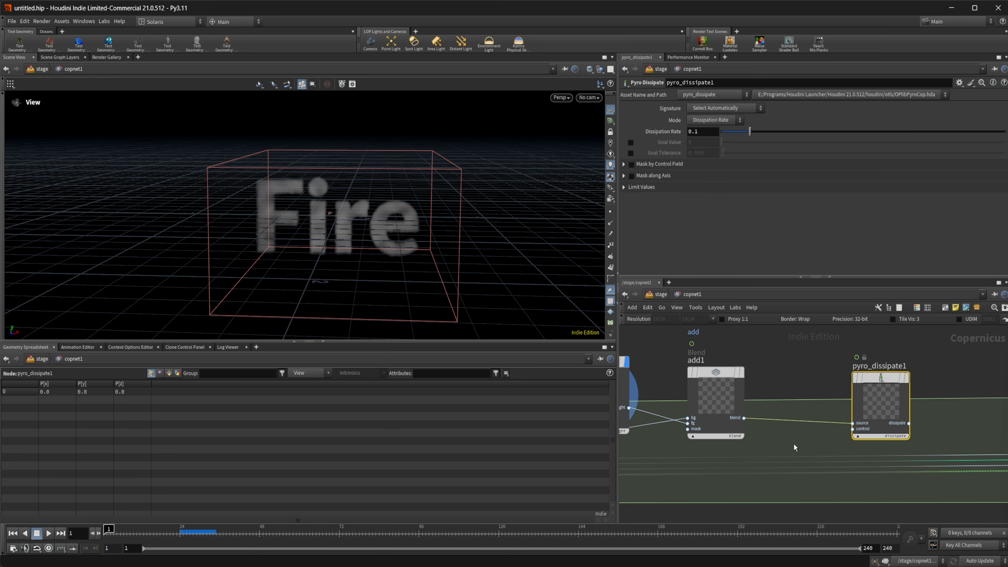
Connect pyro_dissipate1's dissipate output to the density input of pyro_block_end1.
middle_drag(739, 399, 695, 399)
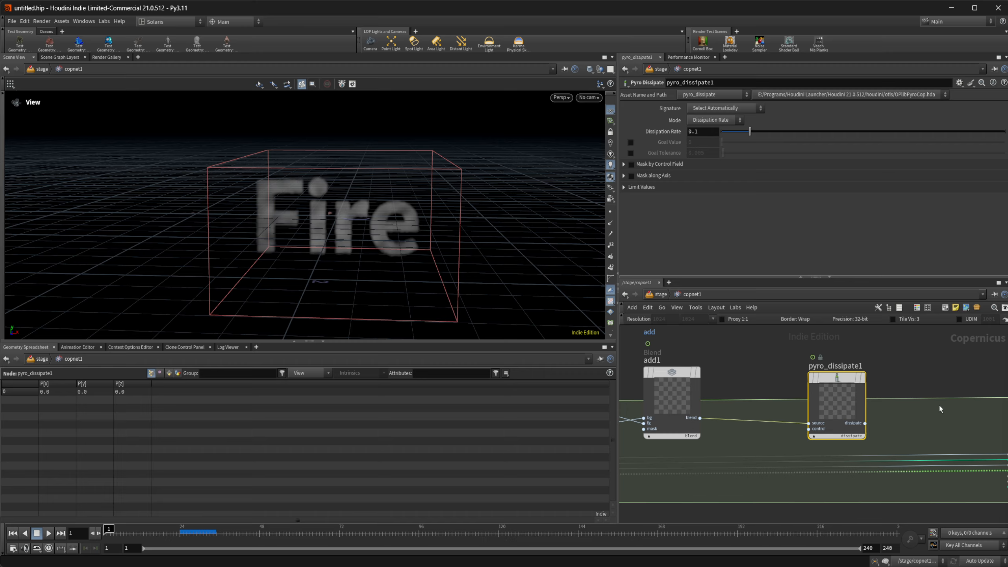
middle_drag(886, 404, 837, 399)
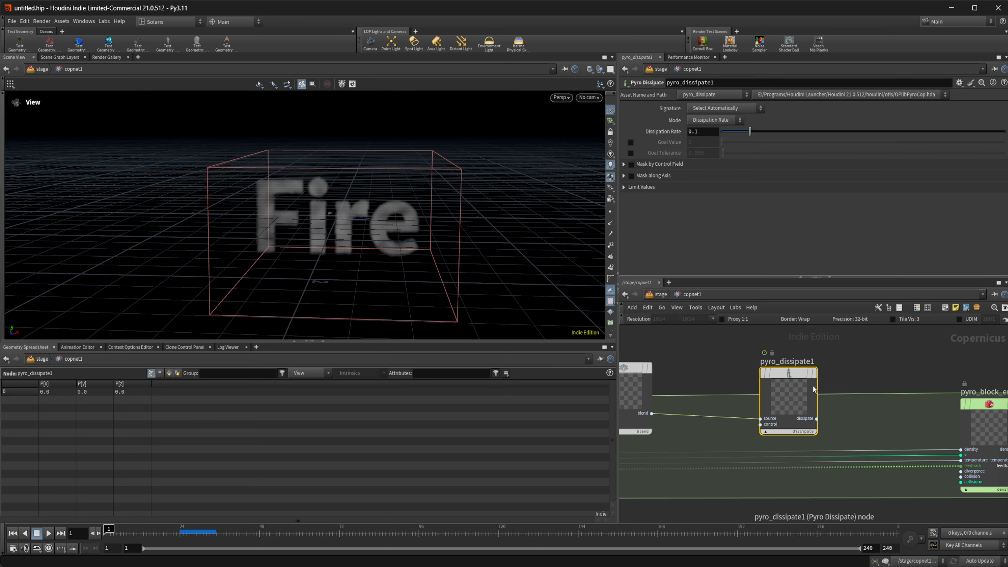
drag(816, 419, 961, 450)
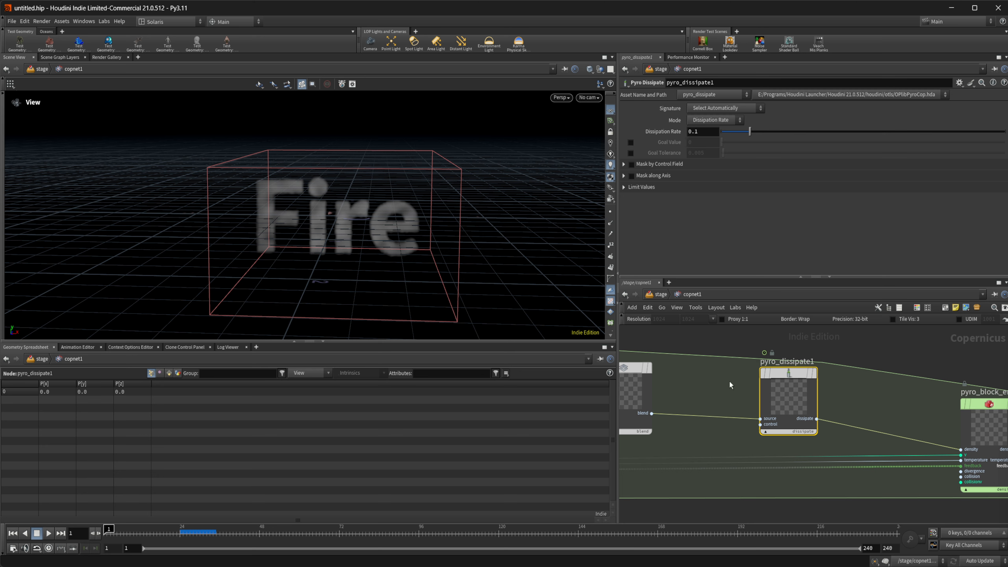
middle_drag(729, 385, 847, 367)
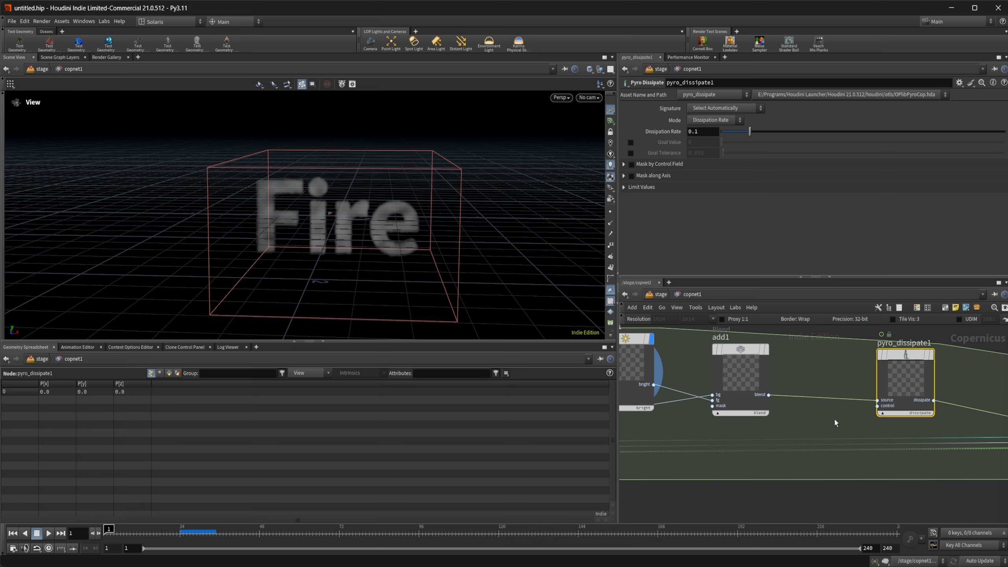
middle_drag(836, 423, 810, 432)
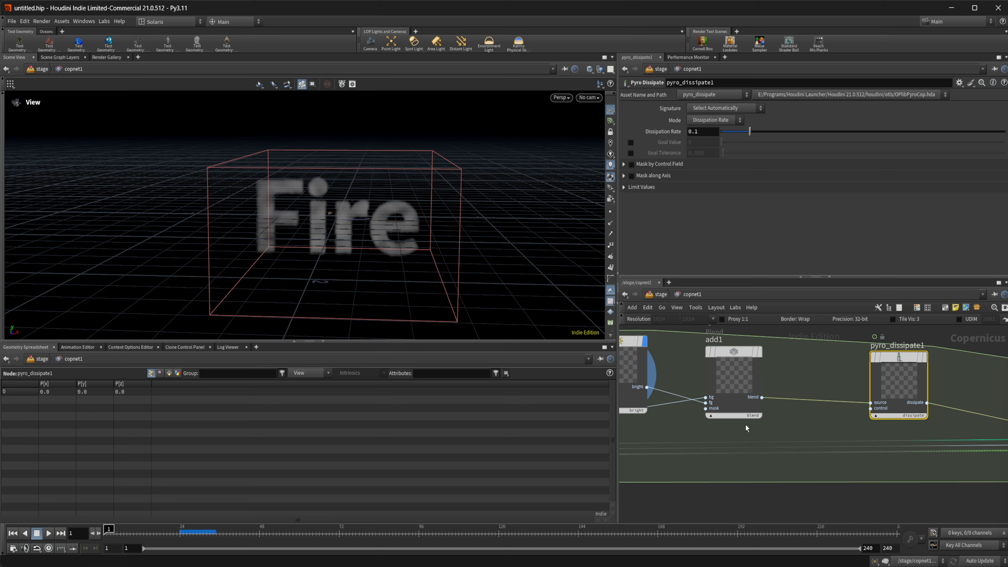
middle_drag(708, 454, 799, 443)
scroll(798, 447, down, 2)
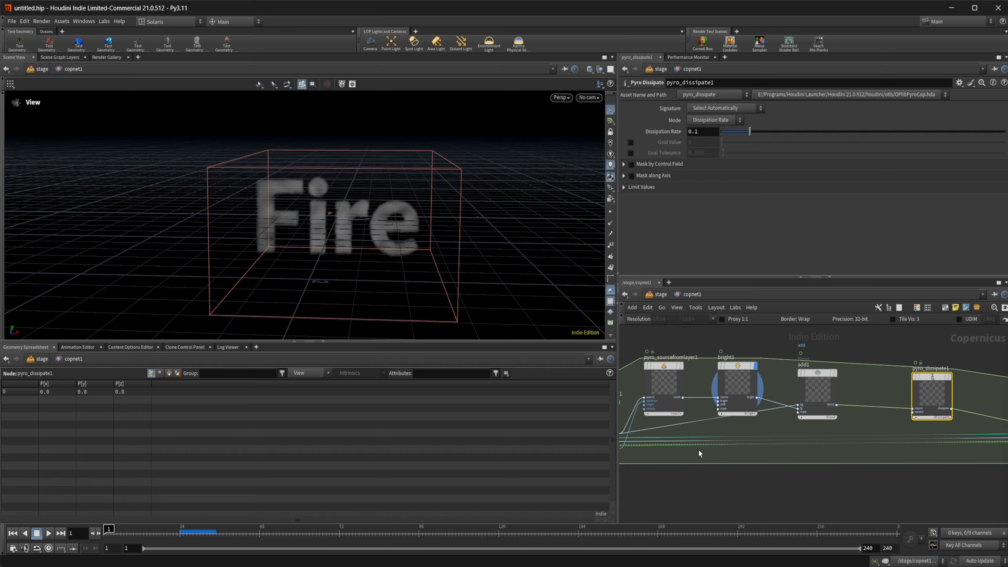
middle_drag(739, 461, 765, 451)
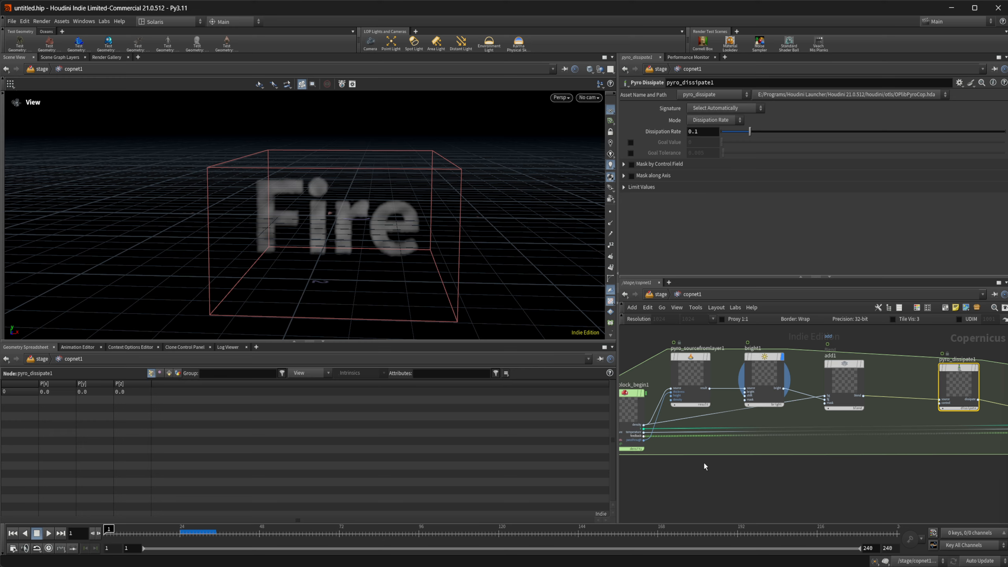
Add a Pyro Buoyancy node in the empty area below the pyro block.
key(Tab)
text(pyr bu)
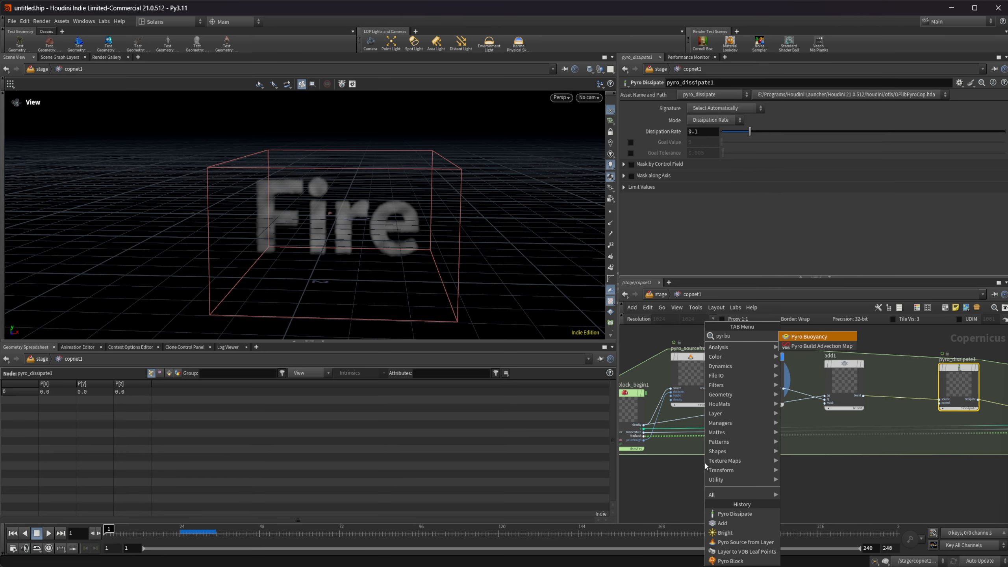
key(Return)
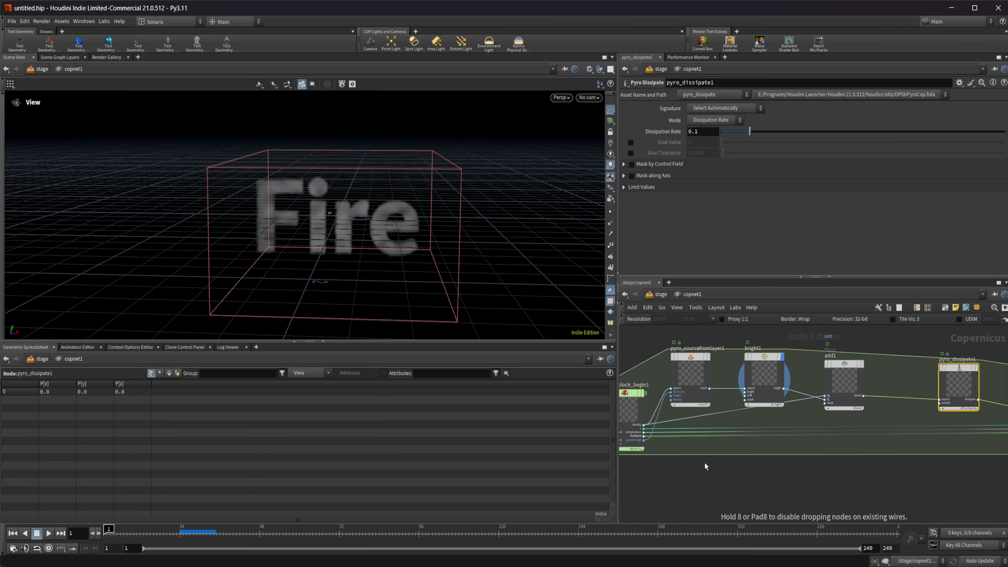
click(704, 462)
middle_drag(657, 471, 679, 458)
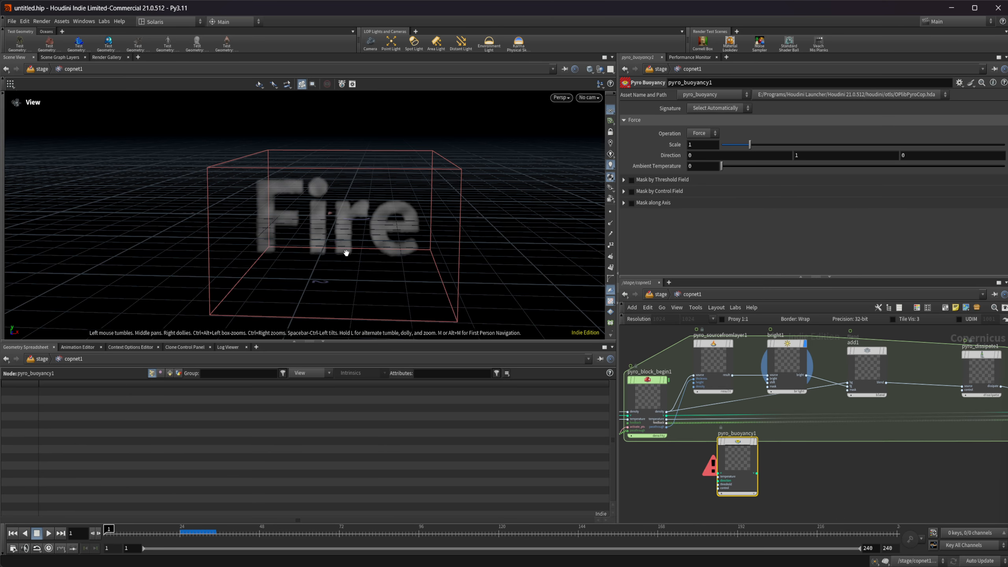
Connect the v and temperature outputs of pyro_block_begin1 to the matching inputs of pyro_buoyancy1.
scroll(694, 450, up, 8)
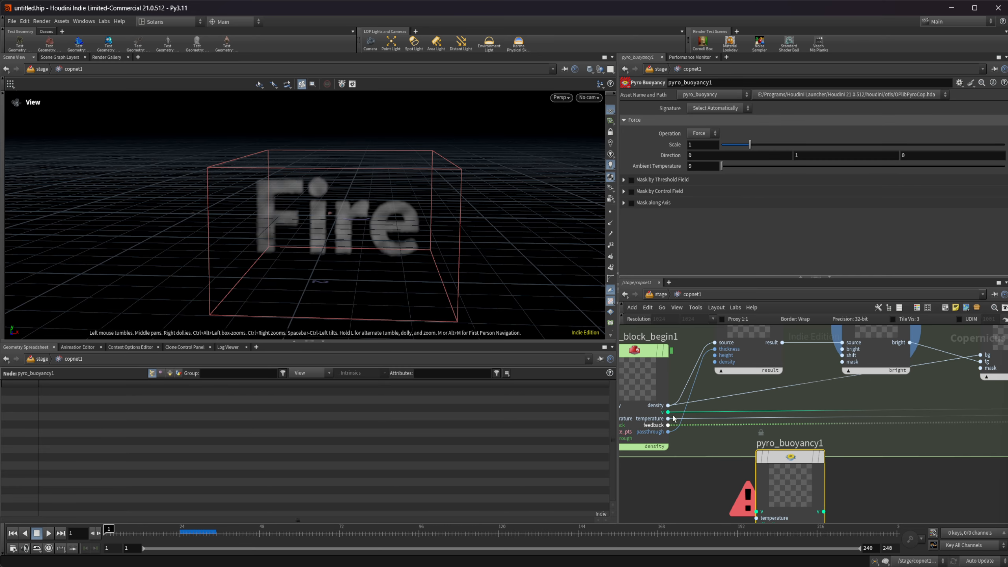
middle_drag(694, 450, 684, 417)
drag(660, 377, 740, 468)
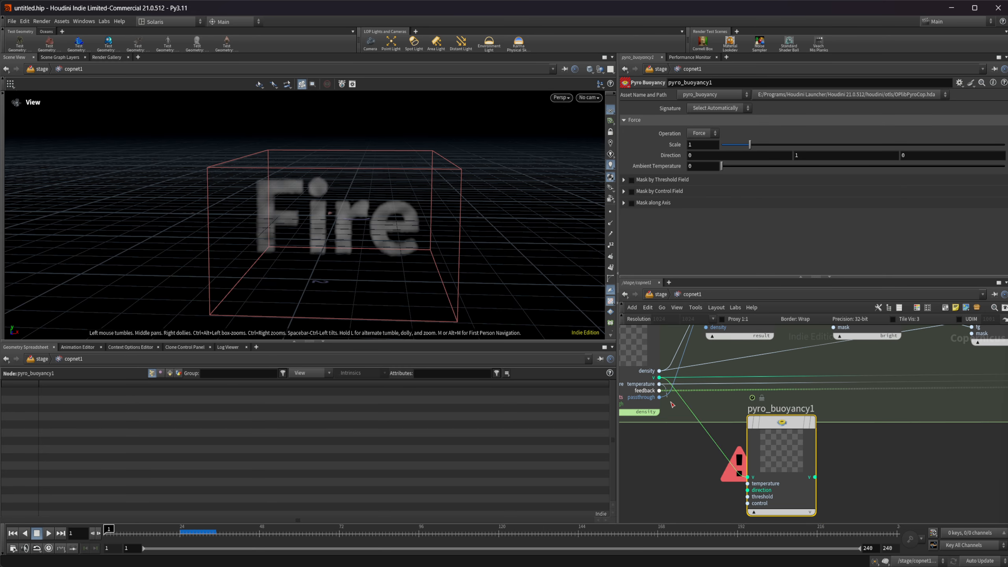
drag(659, 384, 748, 483)
middle_drag(858, 495, 746, 487)
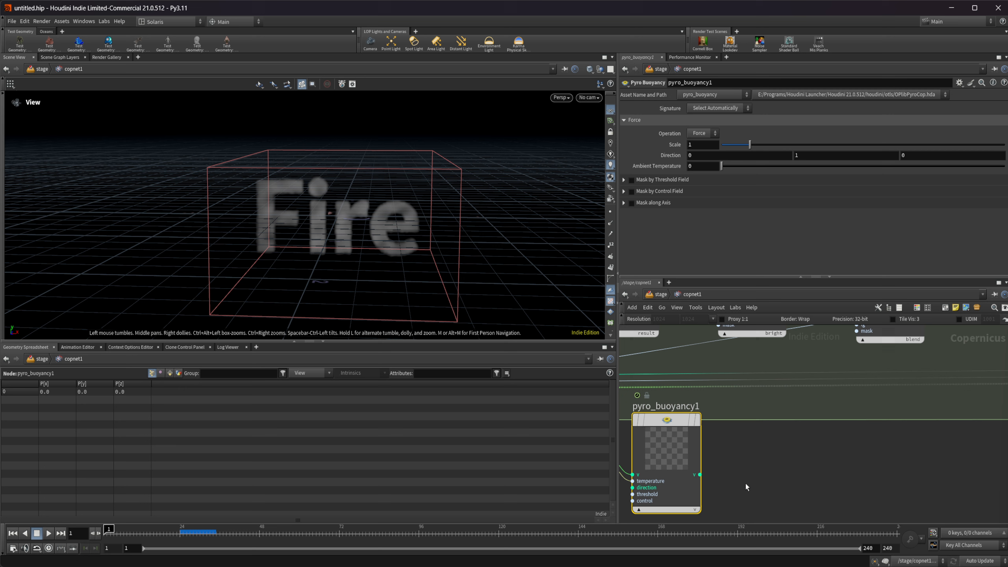
Connect pyro_buoyancy1's v output to the v input of pyro_block_end1.
click(701, 477)
middle_drag(1000, 449, 819, 461)
middle_drag(976, 435, 960, 400)
click(891, 392)
scroll(809, 439, down, 3)
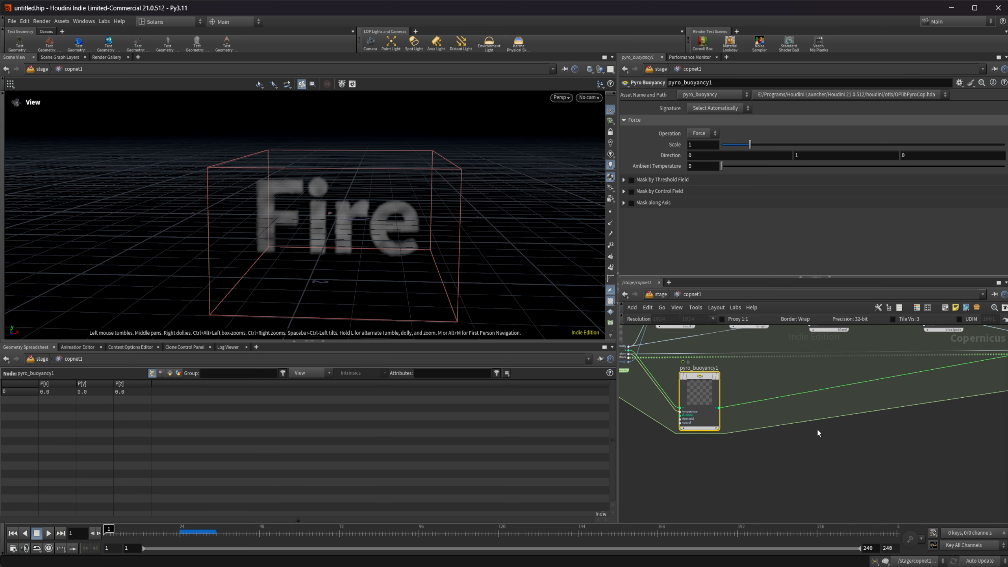
Duplicate bright1 below pyro_buoyancy1, keeping its source wired to the result output of pyro_sourcefromlayer1.
middle_drag(788, 428, 814, 448)
drag(726, 417, 708, 407)
middle_drag(814, 378, 724, 432)
middle_drag(780, 415, 829, 398)
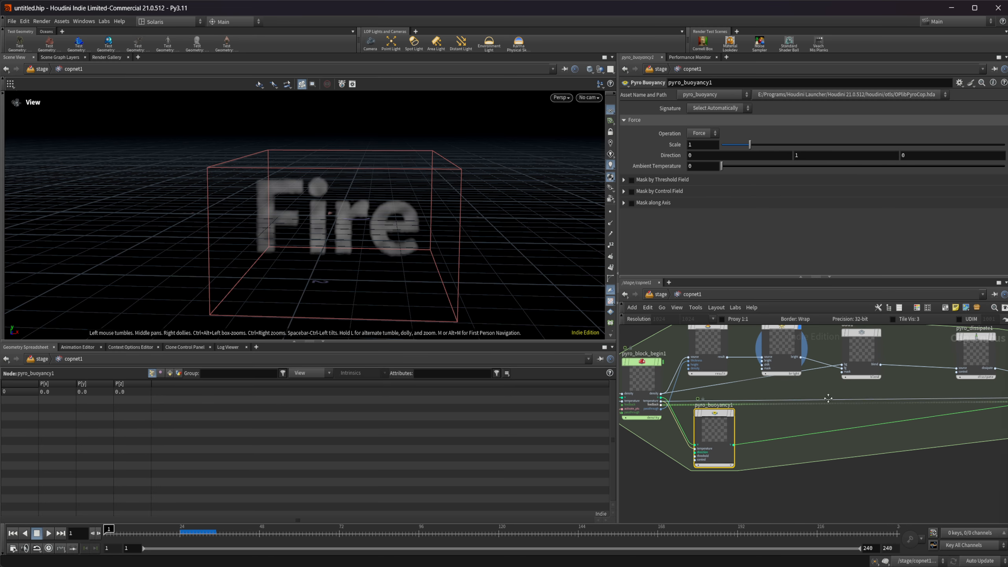
alt+drag(781, 343, 777, 495)
mouse_move(811, 423)
middle_down()
mouse_move(802, 438)
mouse_move(799, 412)
middle_up()
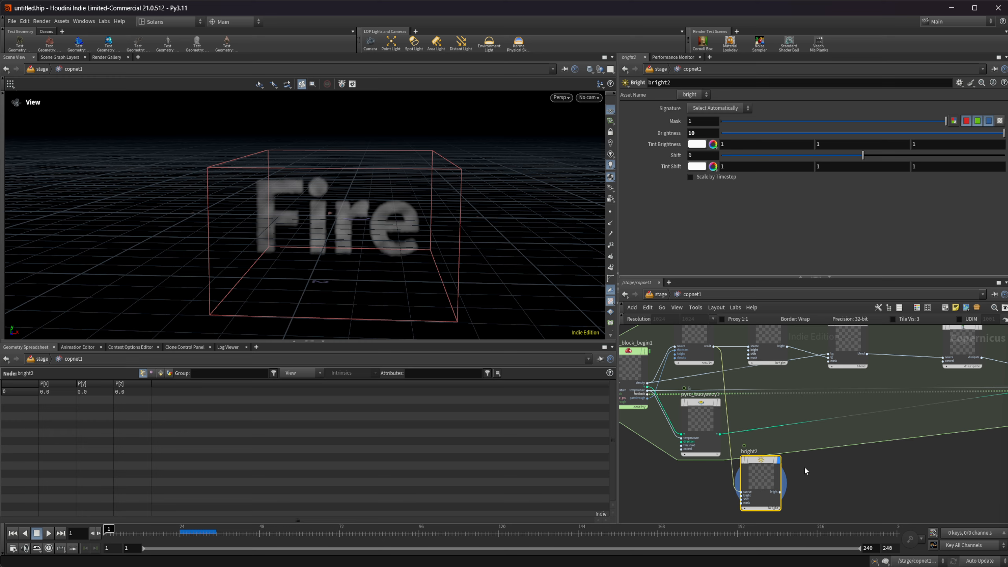
Place a new Add node beside bright2.
key(Tab)
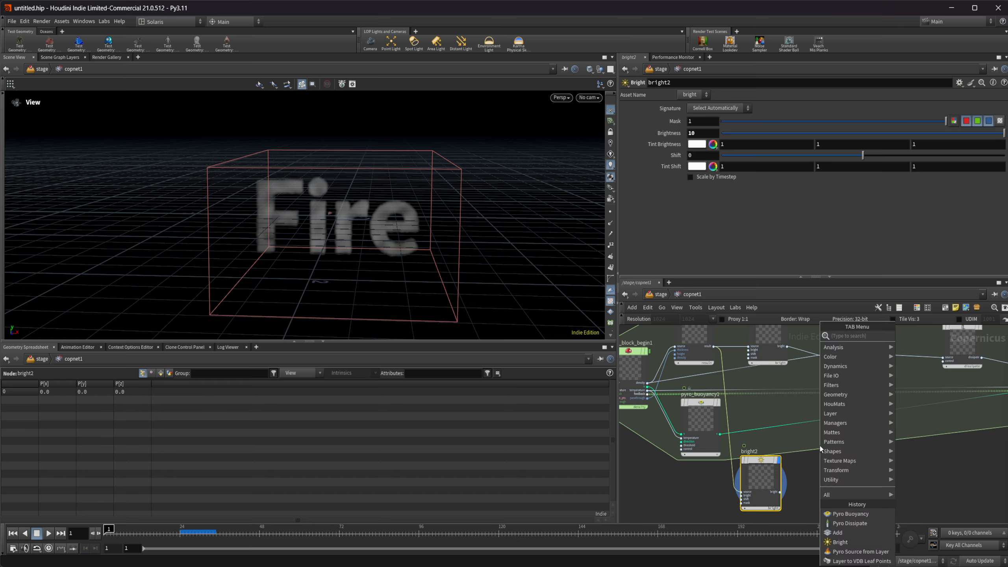
text(add)
key(Return)
click(820, 446)
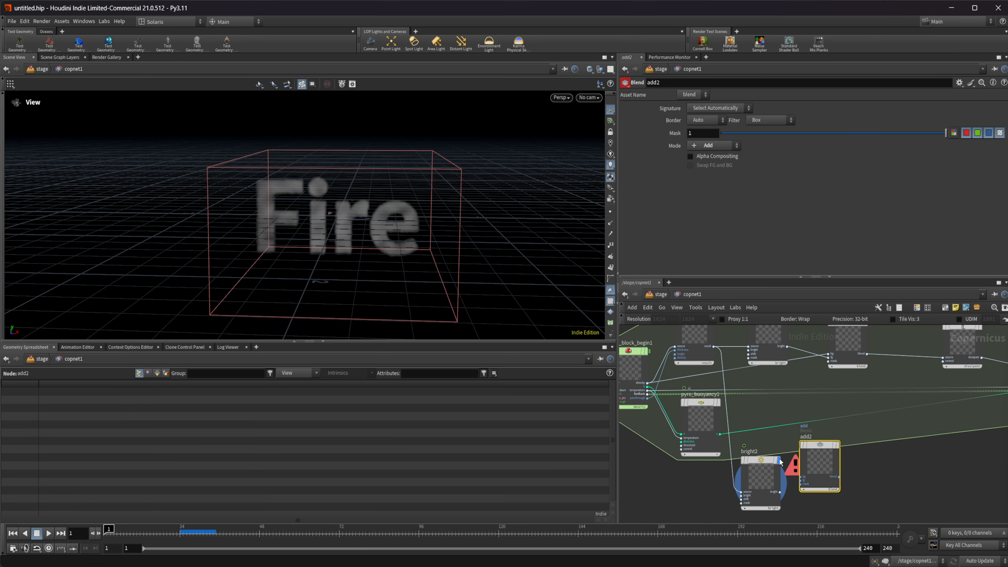
Connect pyro_block_begin1's temperature output to add2's bg input and bright2's output to its fg input, aligning add2 with bright2.
scroll(690, 421, up, 2)
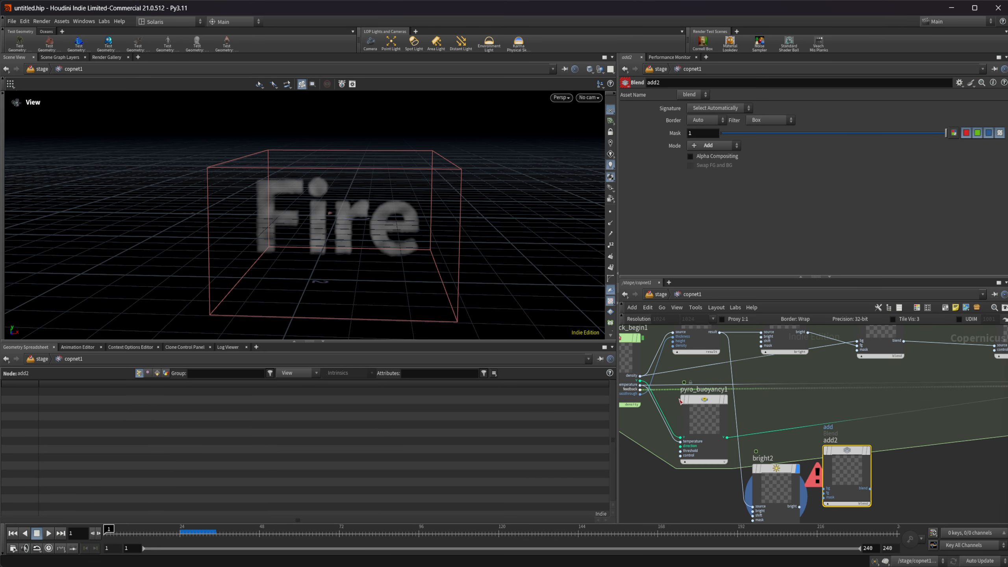
drag(640, 385, 823, 488)
middle_drag(908, 493, 898, 464)
scroll(836, 455, up, 3)
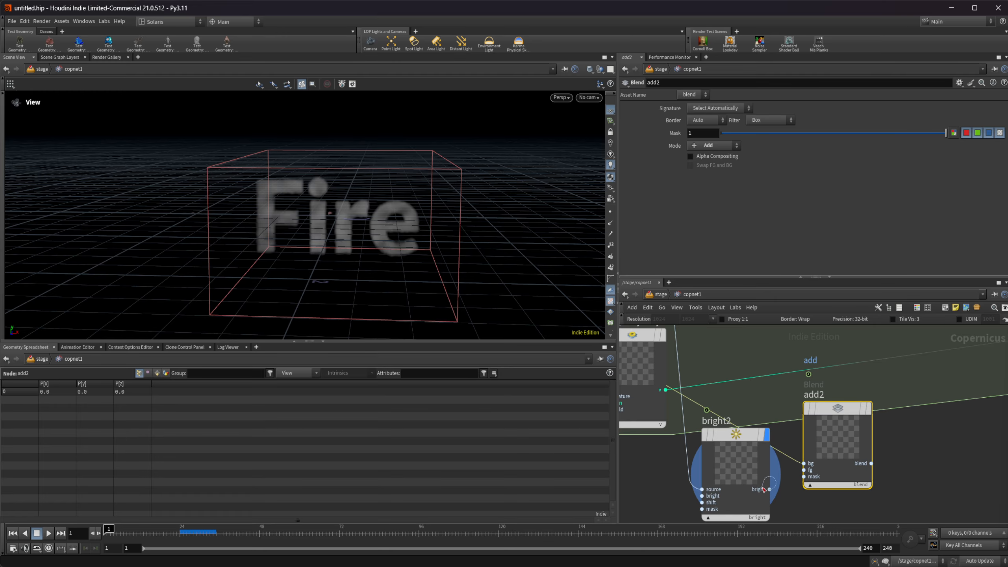
drag(769, 489, 804, 470)
drag(837, 440, 836, 459)
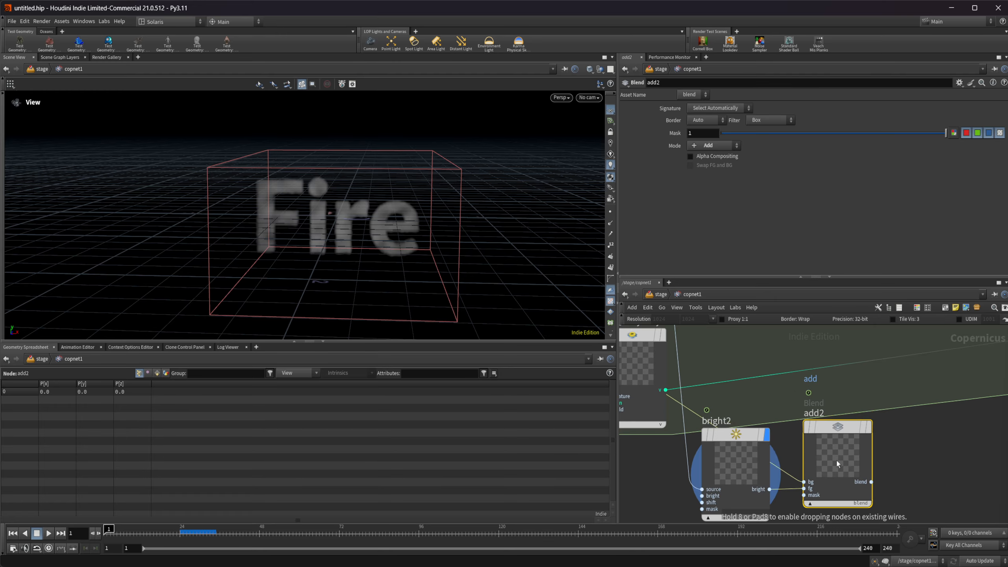
Connect add2's blend output to the temperature input of pyro_block_end1 and display pyro_block_end1.
click(871, 482)
middle_drag(932, 468, 691, 498)
scroll(760, 471, down, 3)
middle_drag(863, 457, 788, 470)
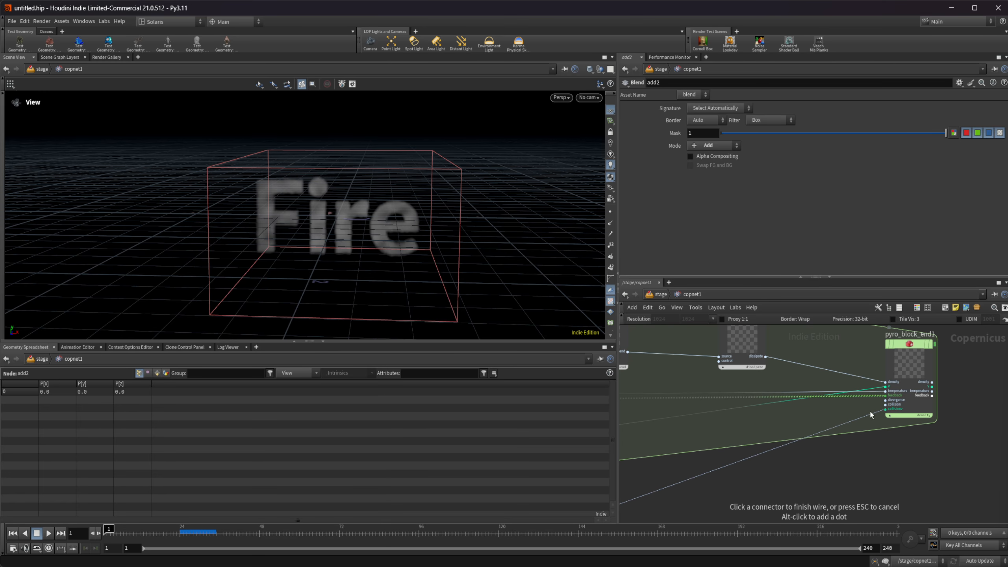
click(886, 392)
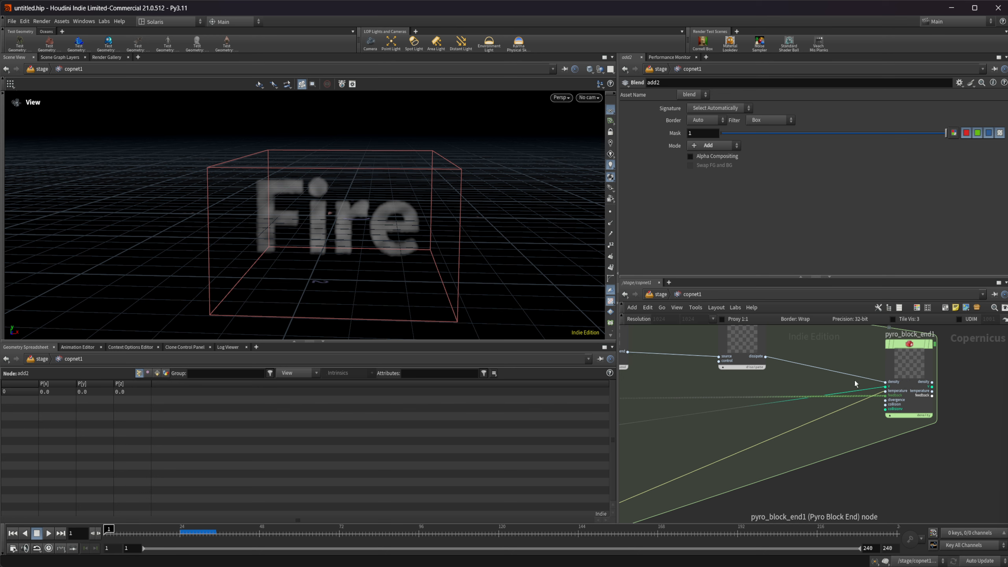
click(929, 370)
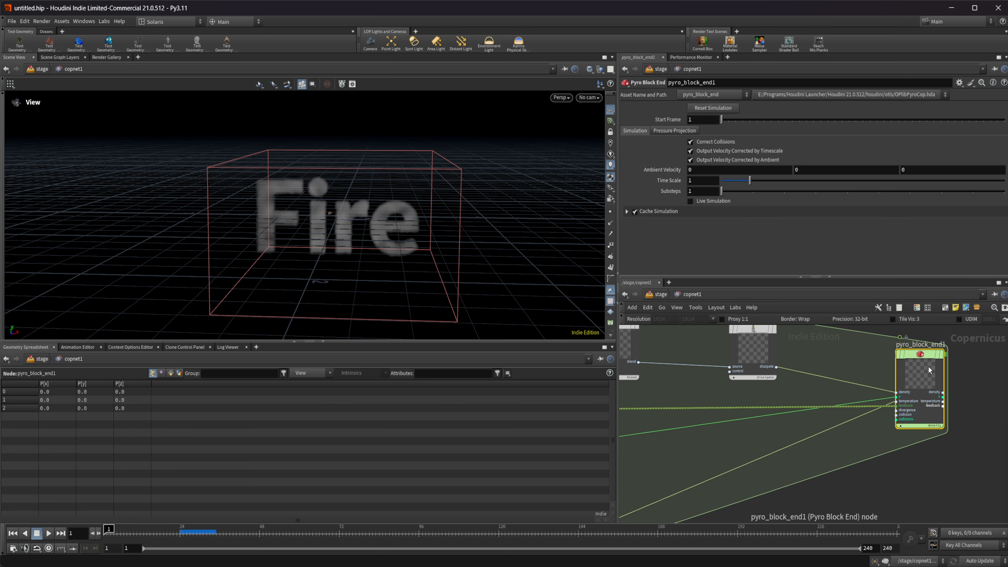
Move pyro_buoyancy1 to just above bright2 and set its force scale to 4.18.
middle_drag(625, 462, 901, 442)
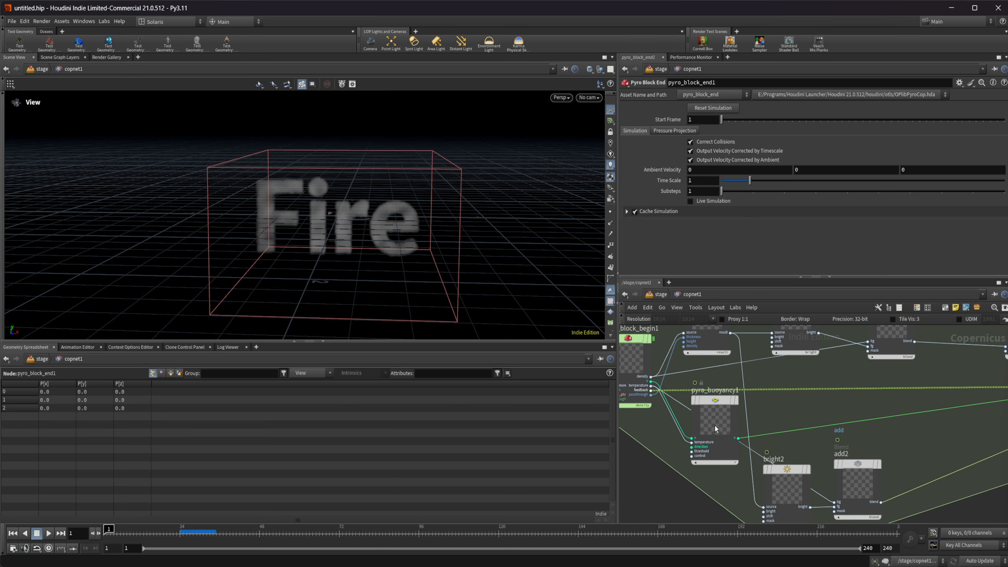
drag(716, 426, 783, 411)
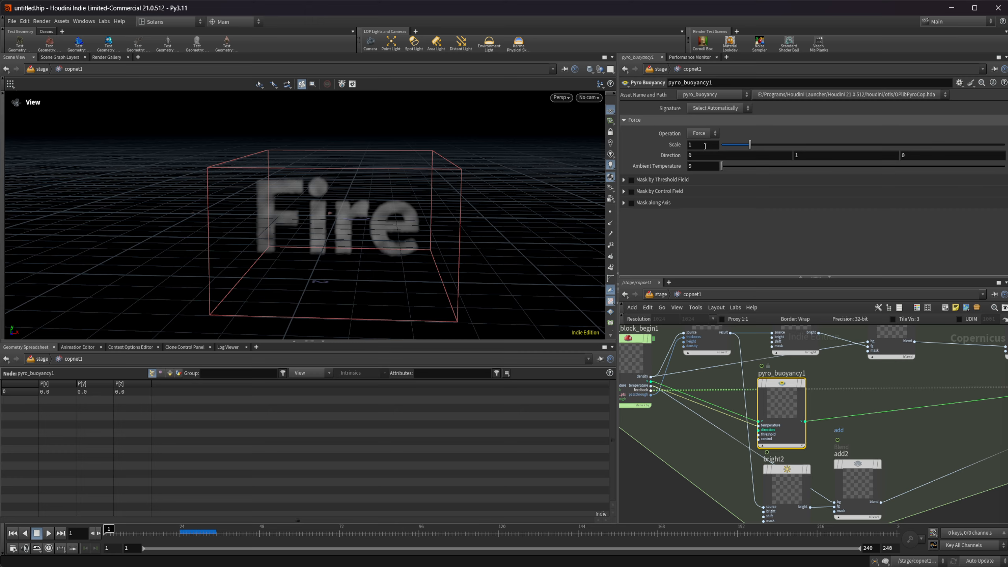
drag(750, 144, 841, 158)
middle_drag(907, 433, 747, 418)
scroll(746, 418, down, 3)
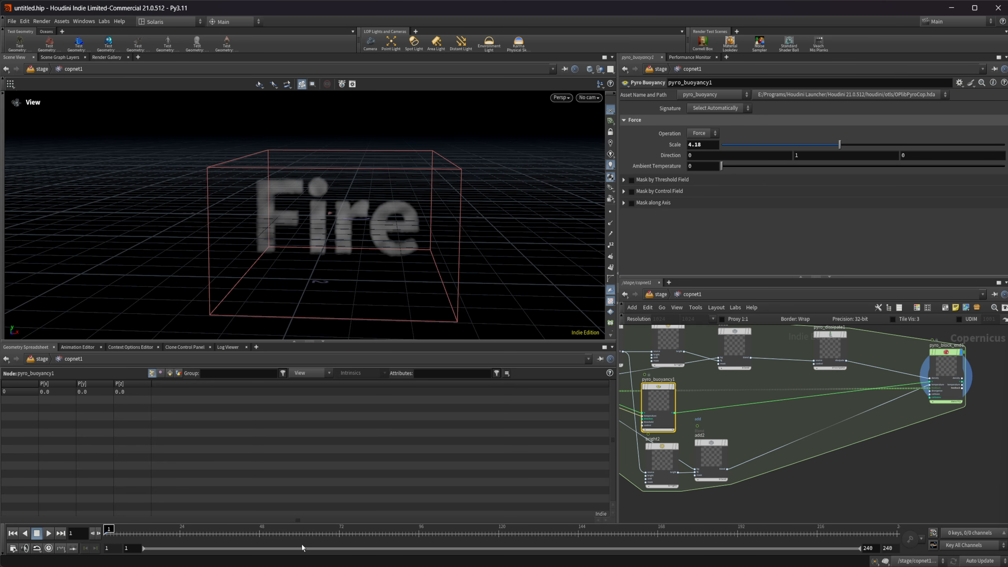
Play the simulation to inspect the rising smoke, pausing once along the way, and return to the first frame.
click(49, 533)
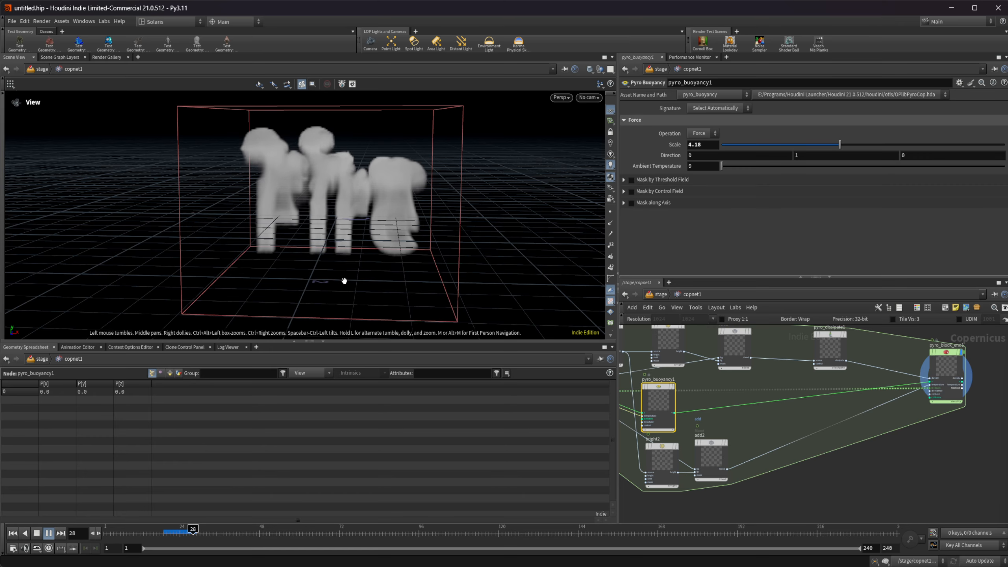
click(37, 534)
scroll(413, 226, down, 5)
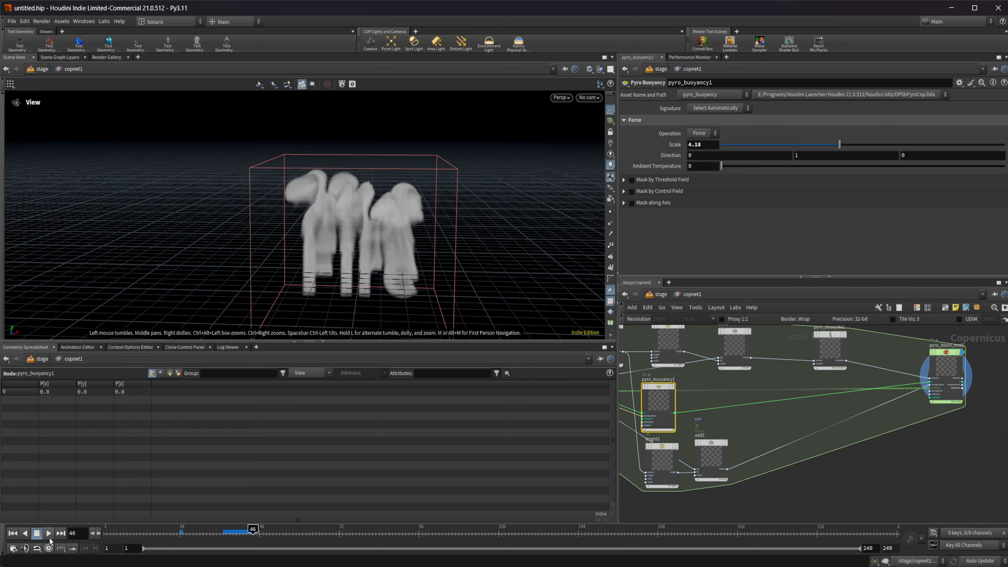
click(48, 534)
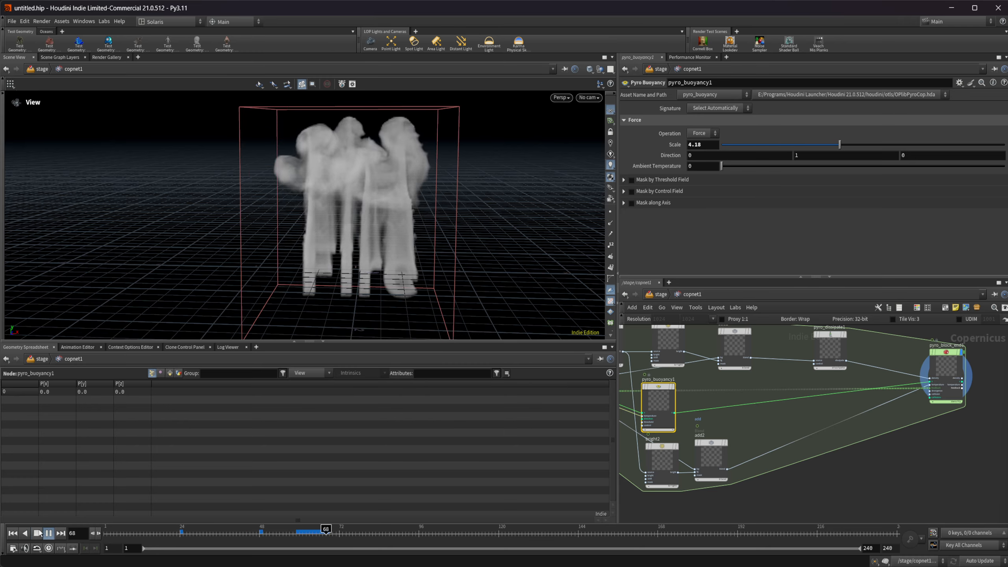
click(38, 533)
click(13, 533)
Change pyro_dissipate1's mode to Subtraction Rate with a rate of 1.
scroll(848, 364, up, 3)
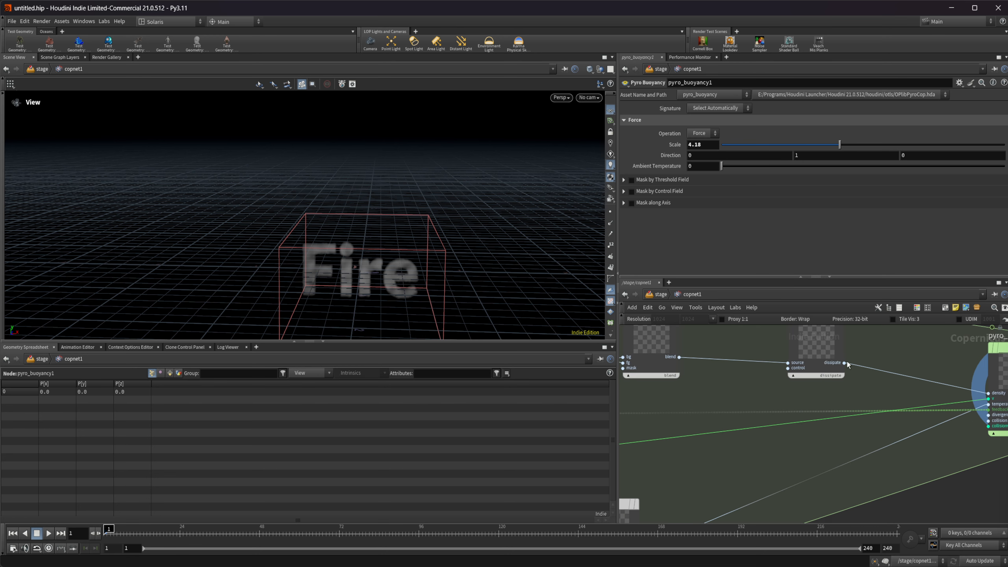
middle_drag(775, 412, 780, 442)
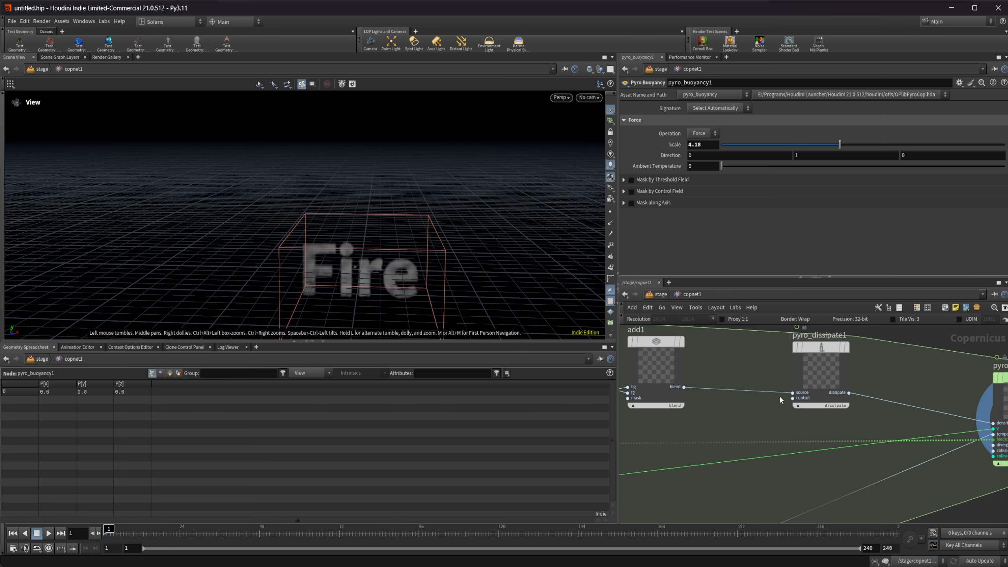
click(808, 373)
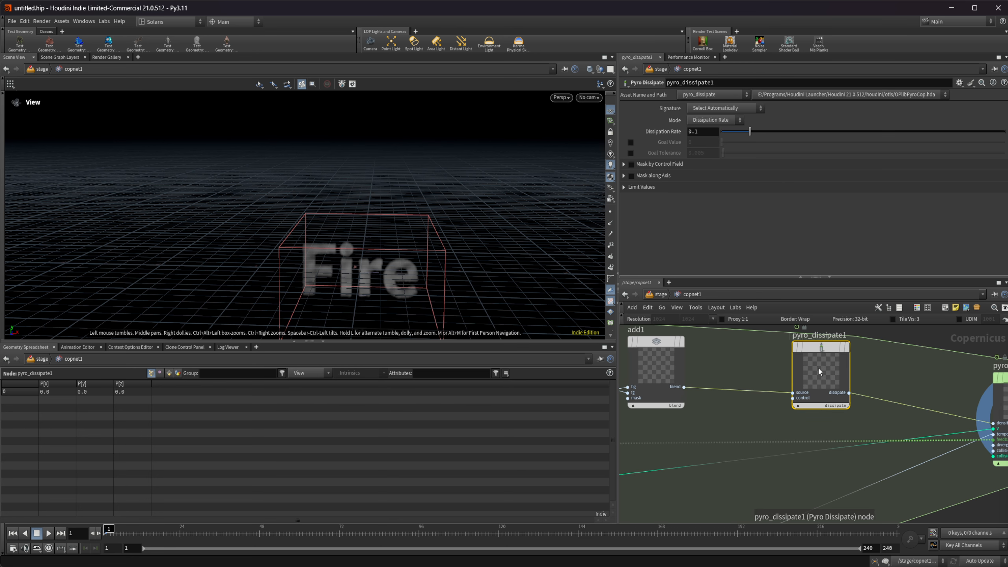
click(720, 121)
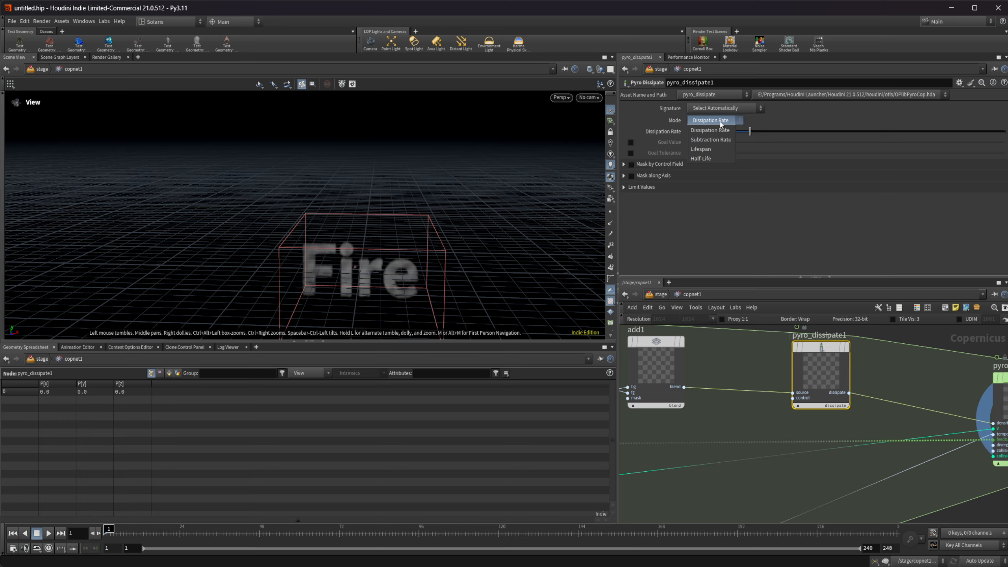
click(728, 139)
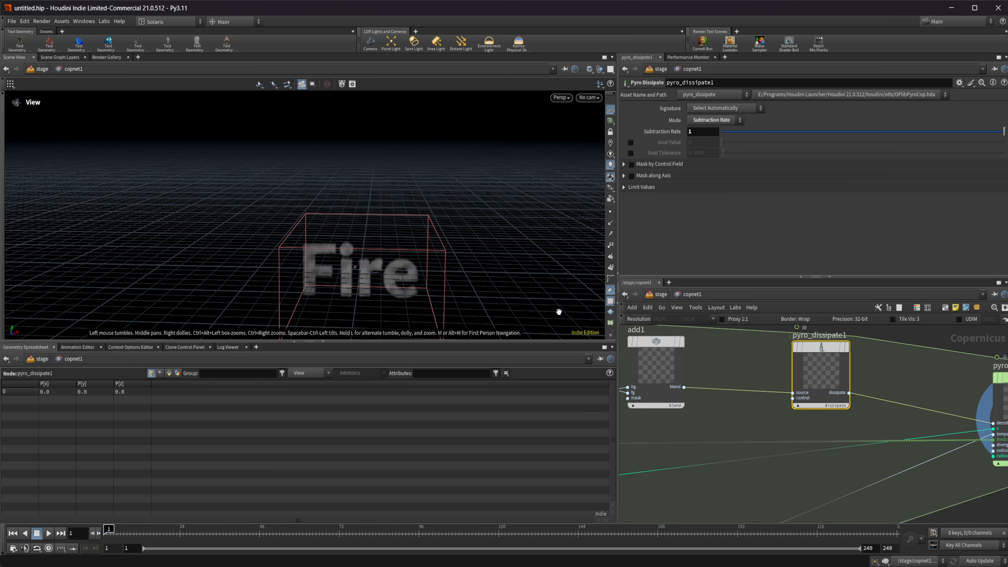
Preview the simulation, rewind to the first frame and set pyro_dissipate1's Subtraction Rate to 12.
click(47, 534)
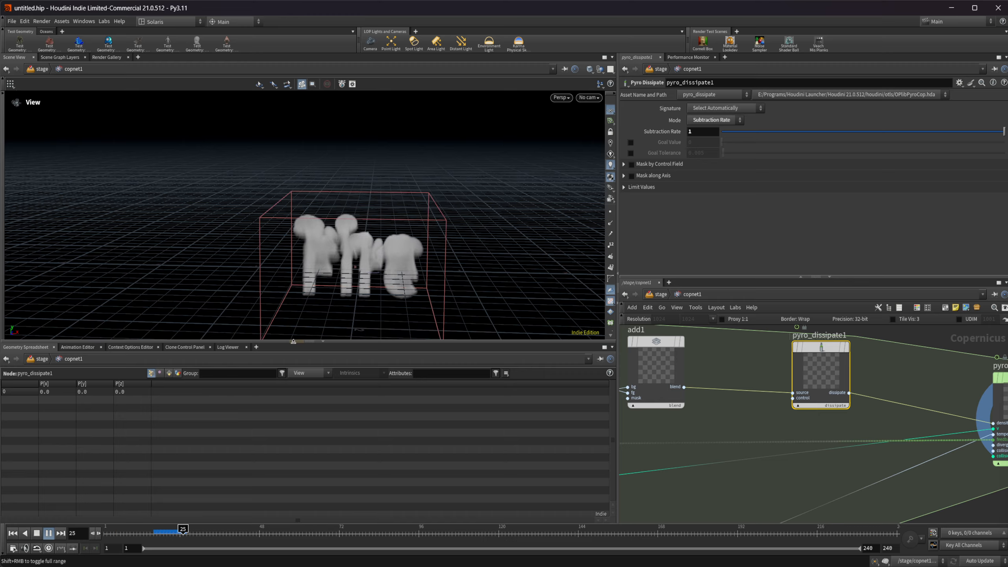
click(37, 534)
click(12, 534)
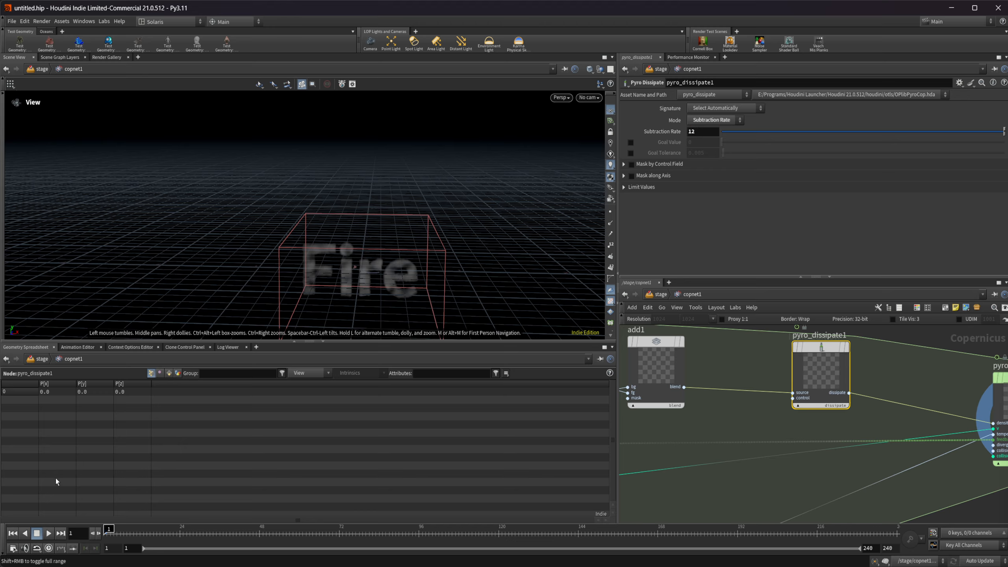
Replay the simulation to check the stronger dissipation and return to the first frame.
click(49, 533)
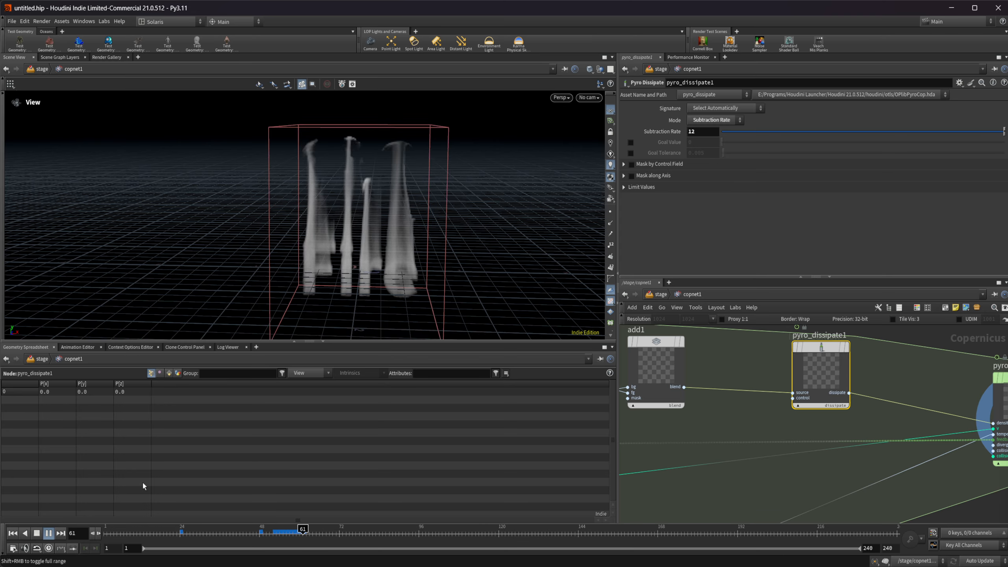
click(38, 533)
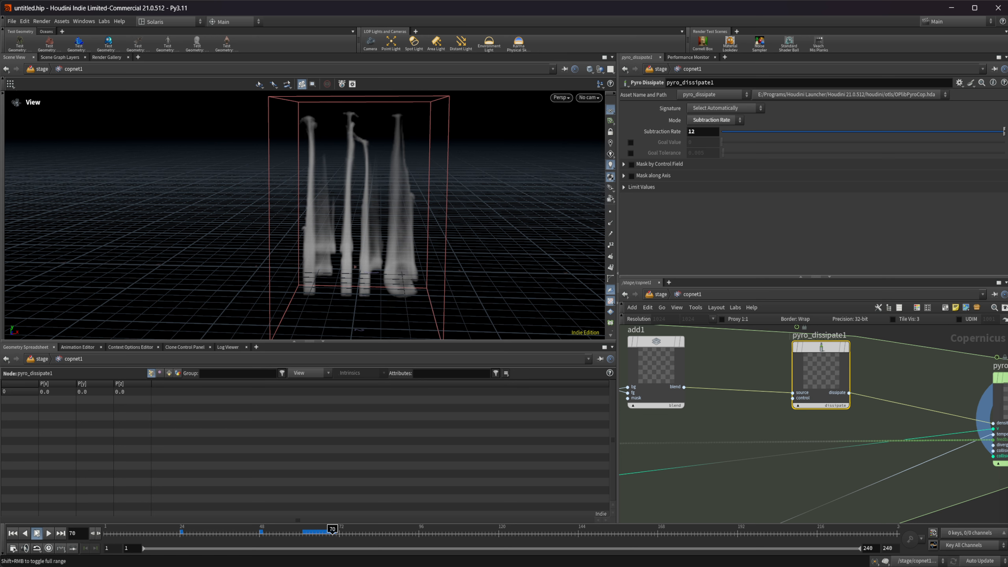
click(13, 534)
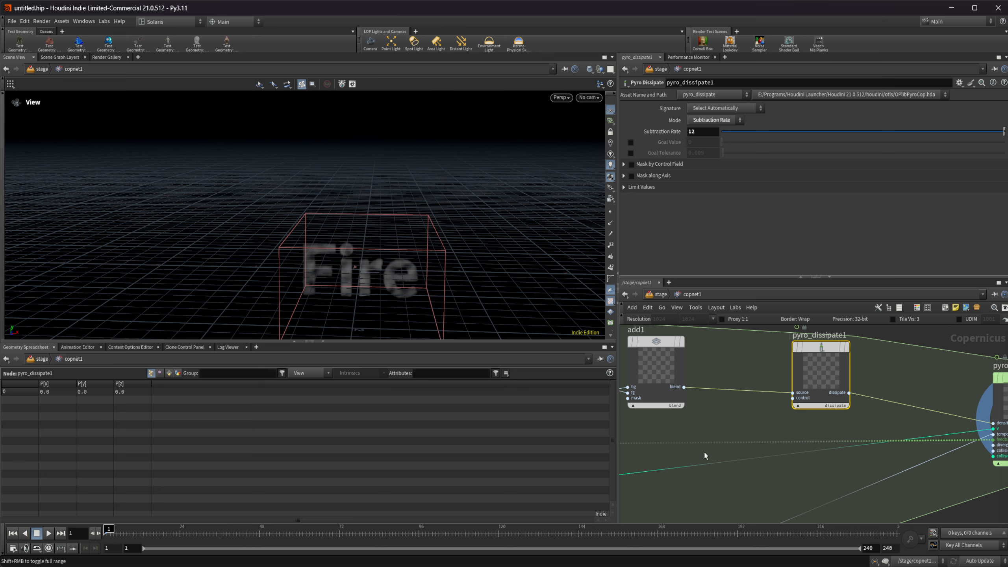
Insert a Pyro Turbulence node on the velocity wire between pyro_buoyancy1 and pyro_block_end1.
middle_drag(704, 451, 834, 387)
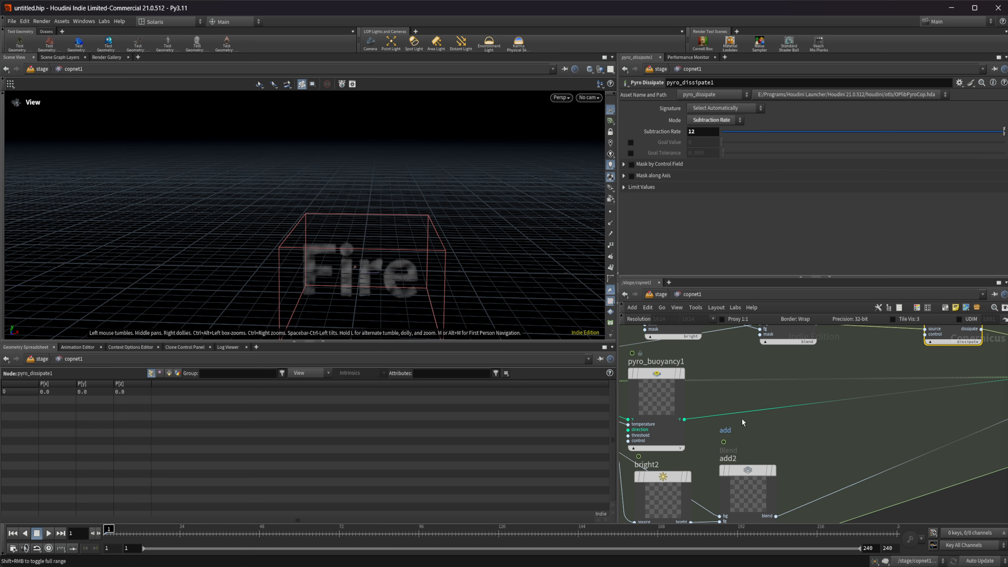
key(Tab)
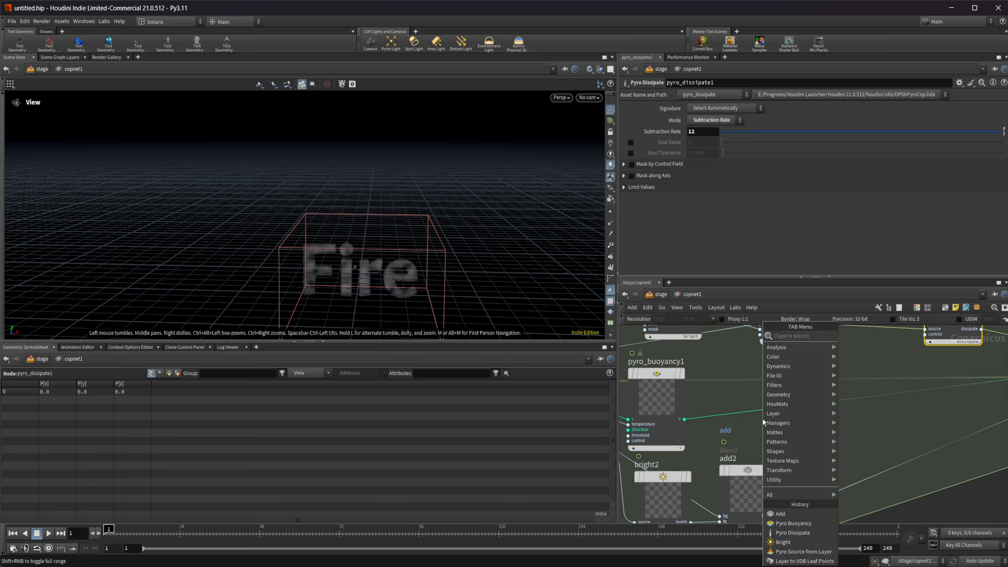
key(Tab)
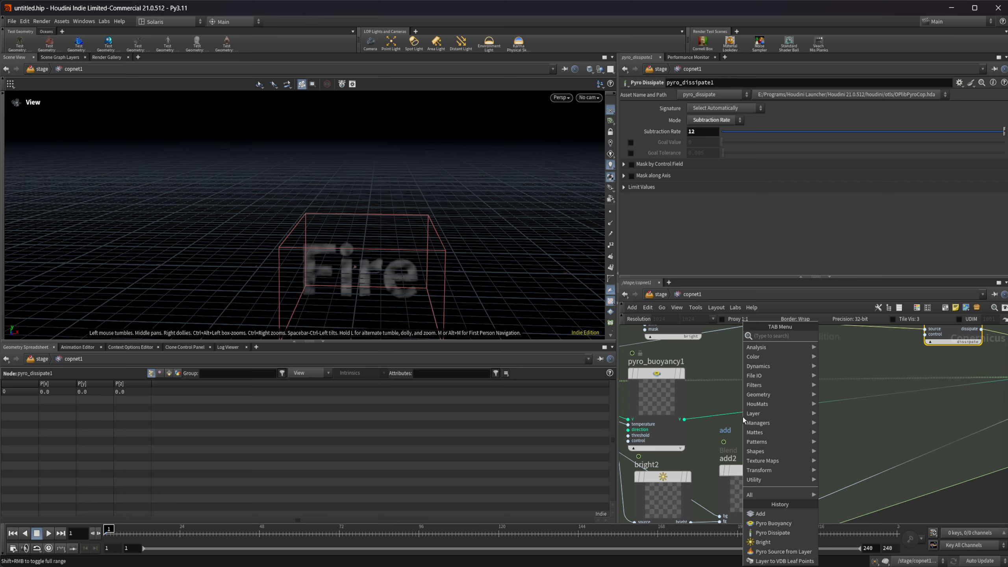
text(yro t)
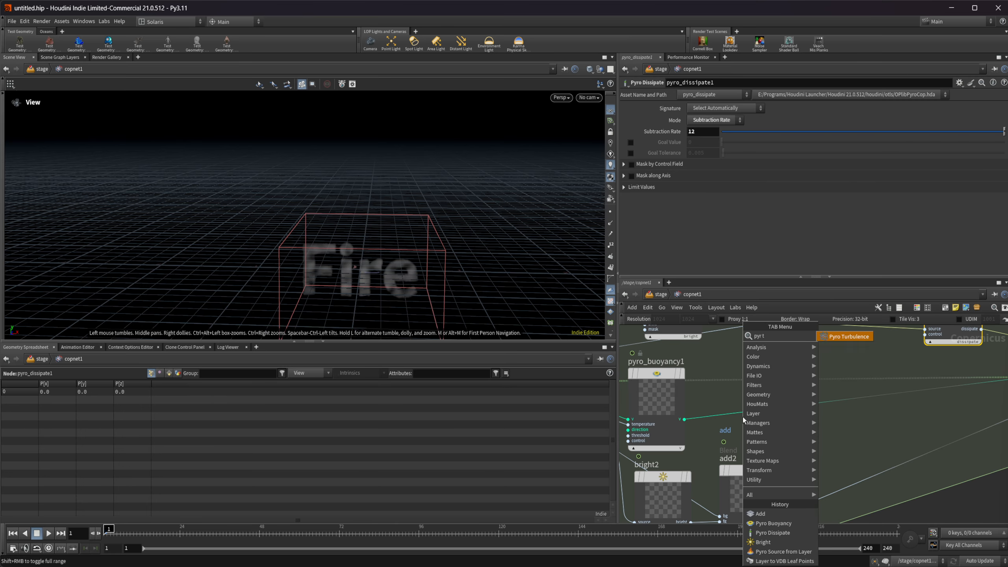
key(Return)
click(743, 418)
drag(745, 453, 790, 420)
middle_drag(874, 451, 827, 447)
drag(755, 414, 765, 411)
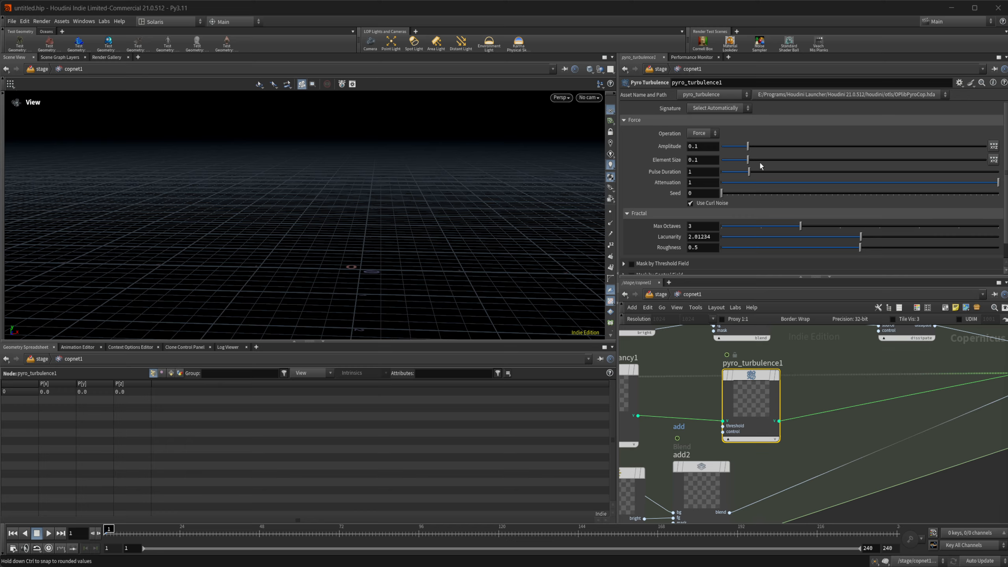
Set pyro_turbulence1's Amplitude to 0.873 and Pulse Duration to 0.22, leaving Element Size at its default.
drag(750, 147, 777, 148)
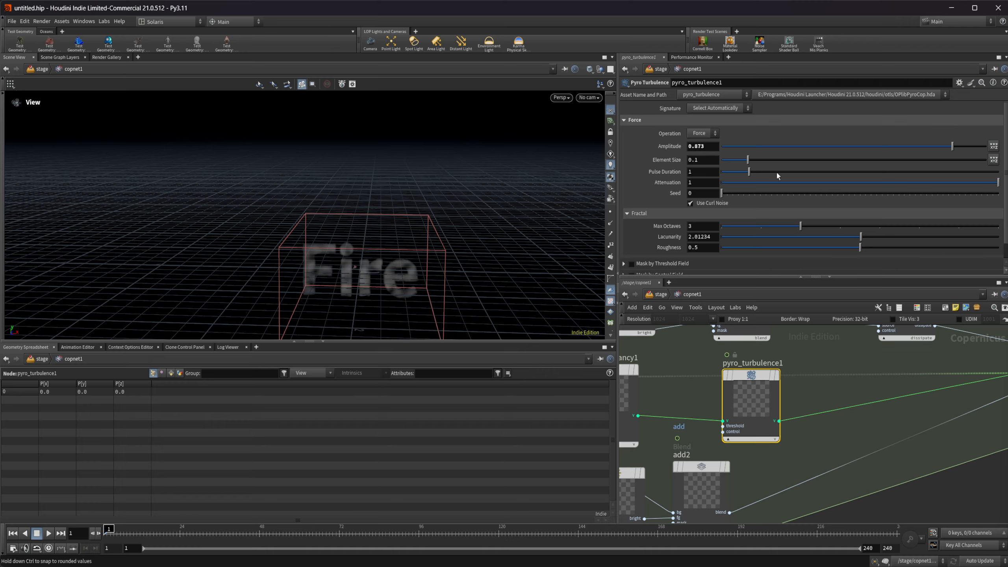
drag(743, 162, 739, 162)
drag(748, 160, 748, 160)
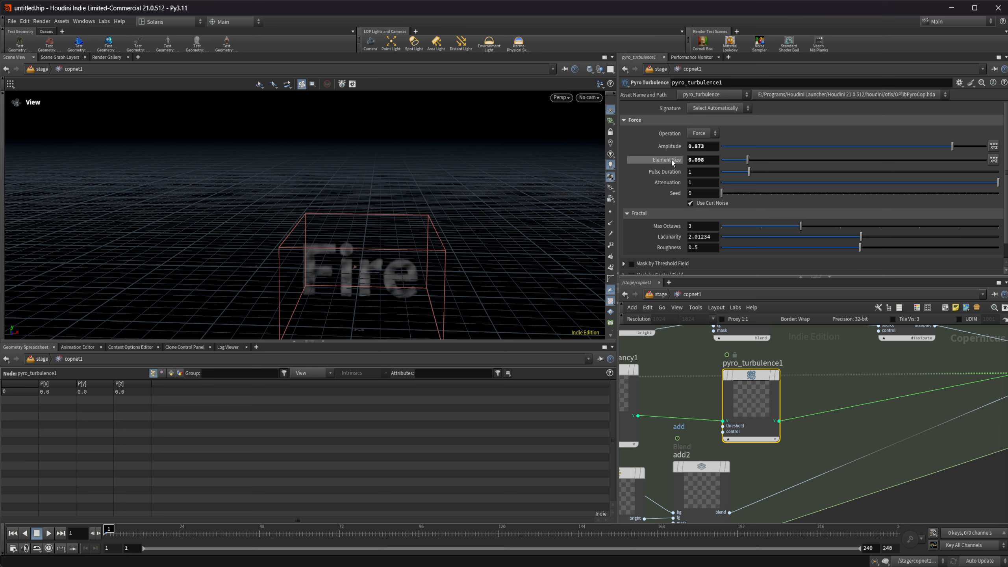
key(ctrl+z)
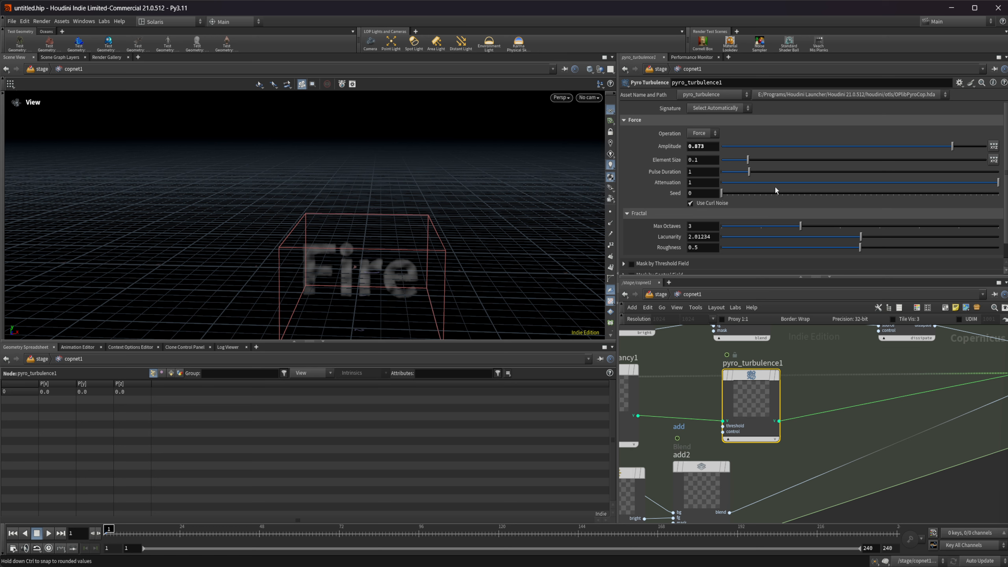
drag(734, 173, 728, 175)
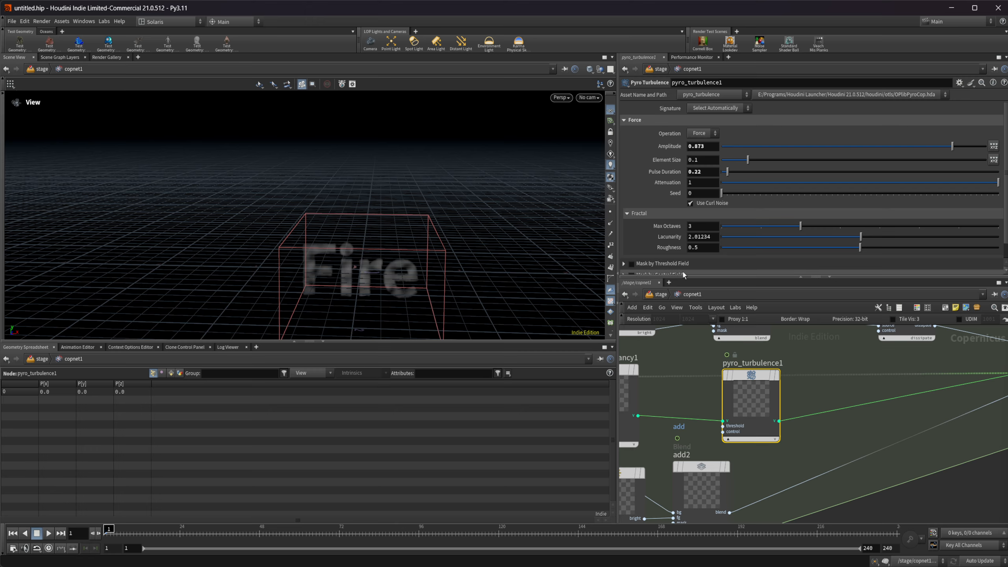
Play the simulation to inspect the turbulence from another angle, and return to the first frame.
scroll(817, 442, down, 2)
middle_drag(872, 436, 811, 429)
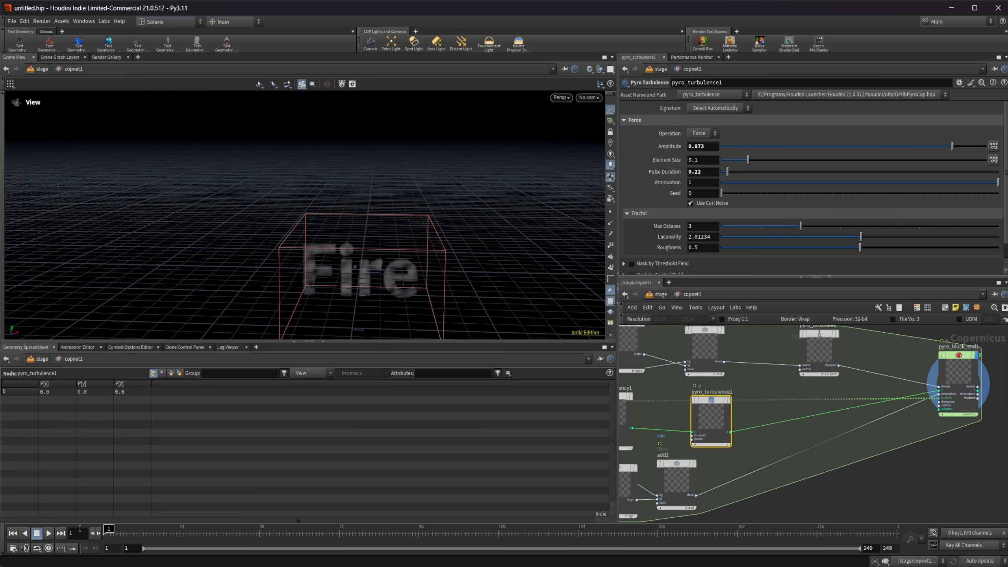
click(47, 534)
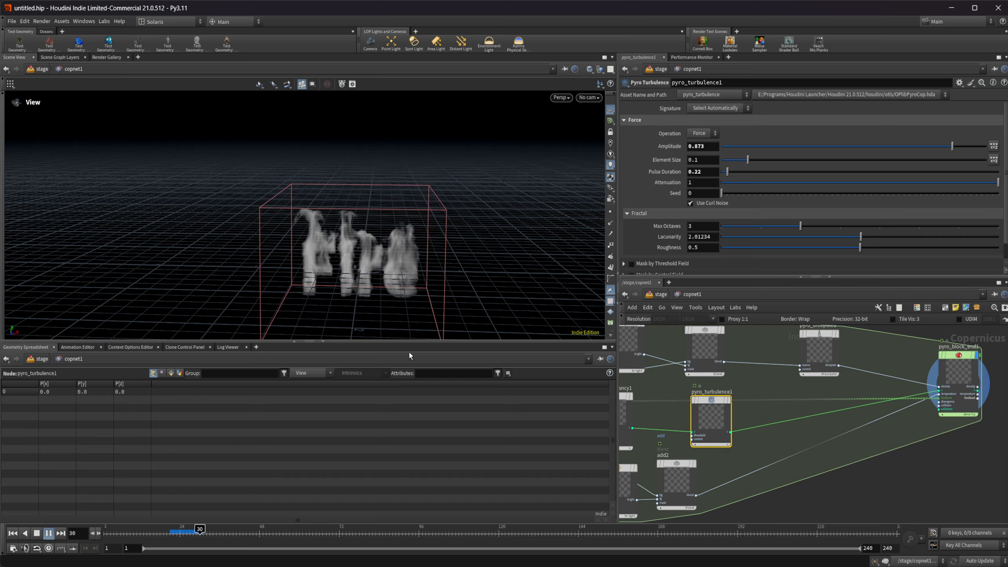
right_drag(344, 259, 398, 261)
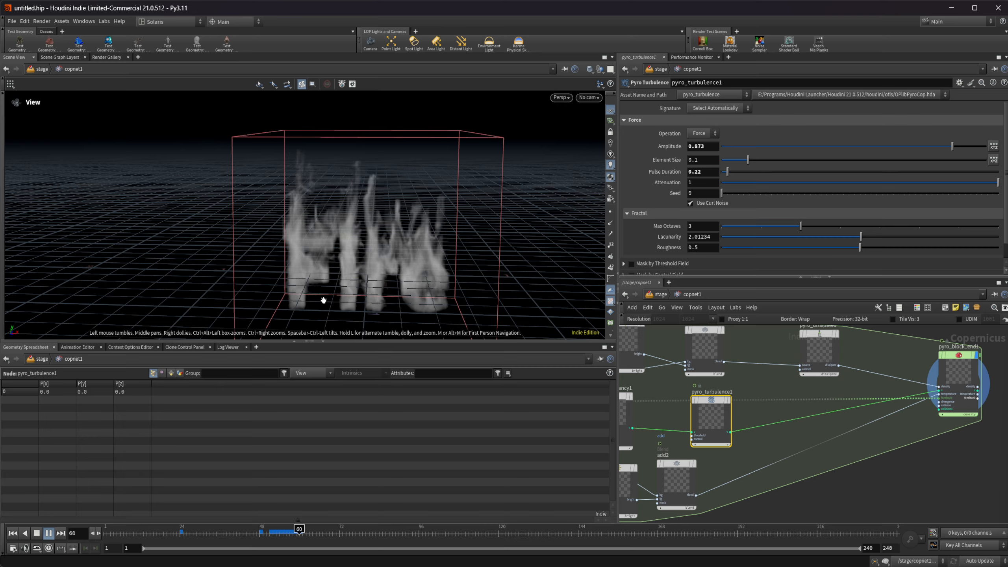
click(14, 533)
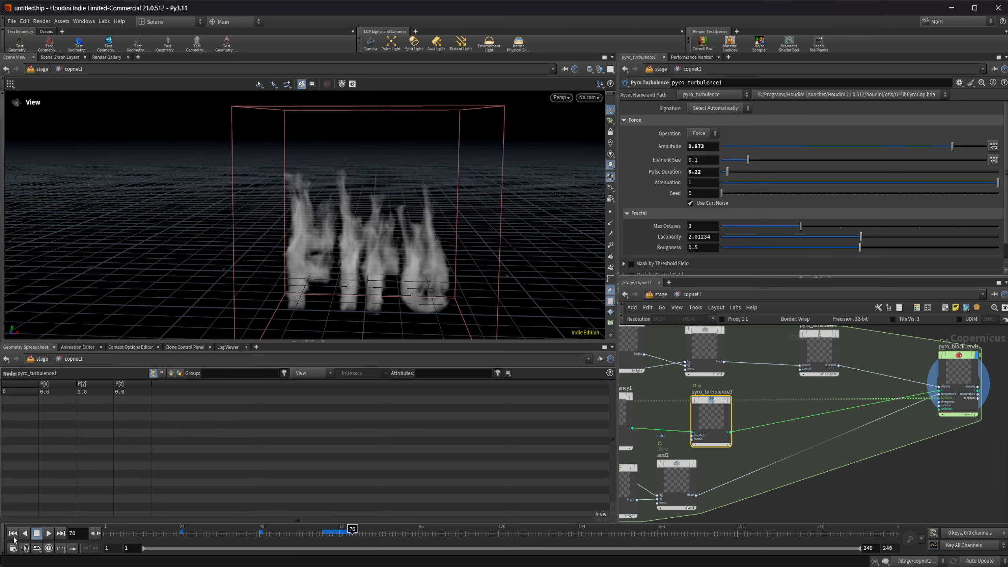
Insert a Pyro Disturbance node on the velocity wire after pyro_turbulence1.
key(Tab)
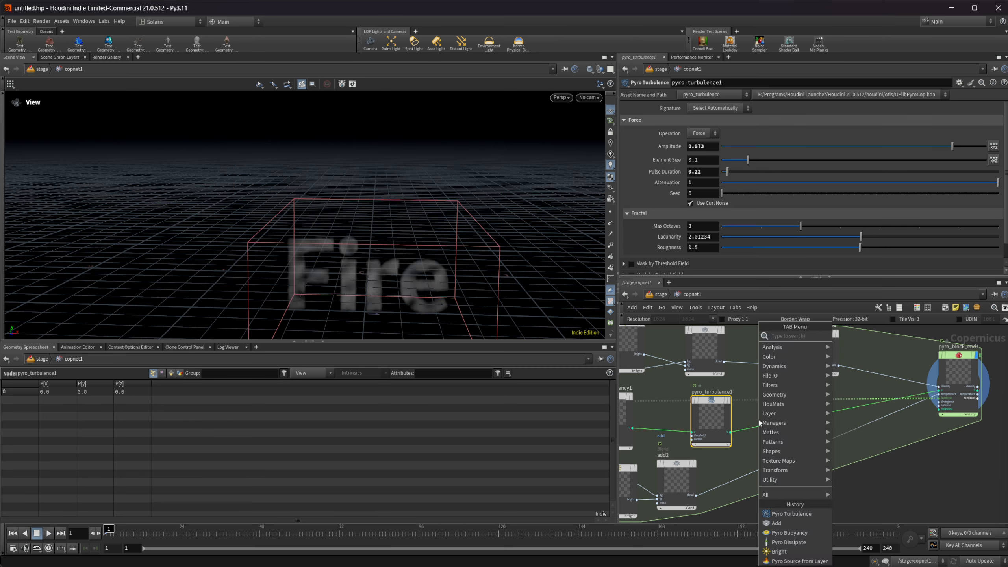
text(pyr dis)
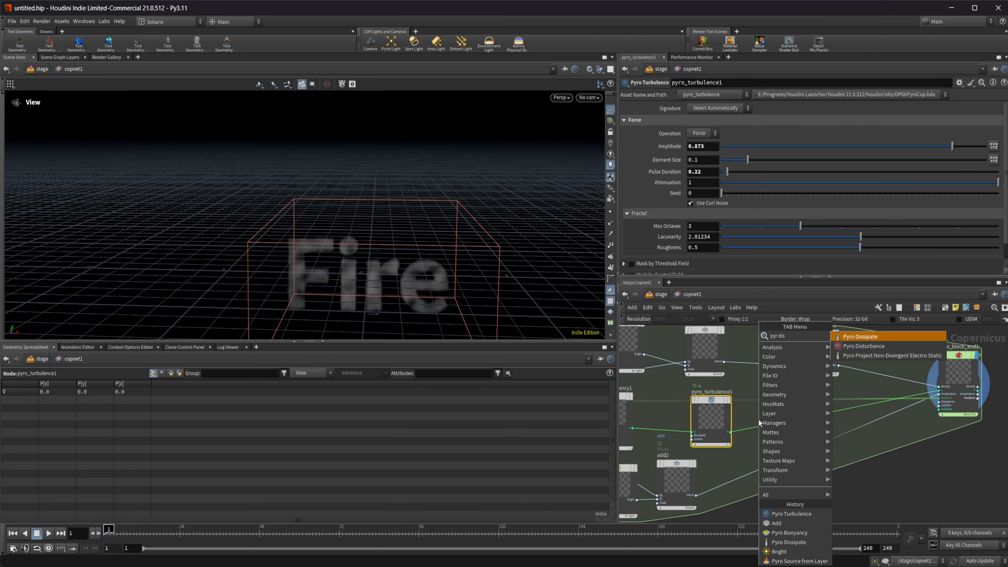
key(Down)
key(Return)
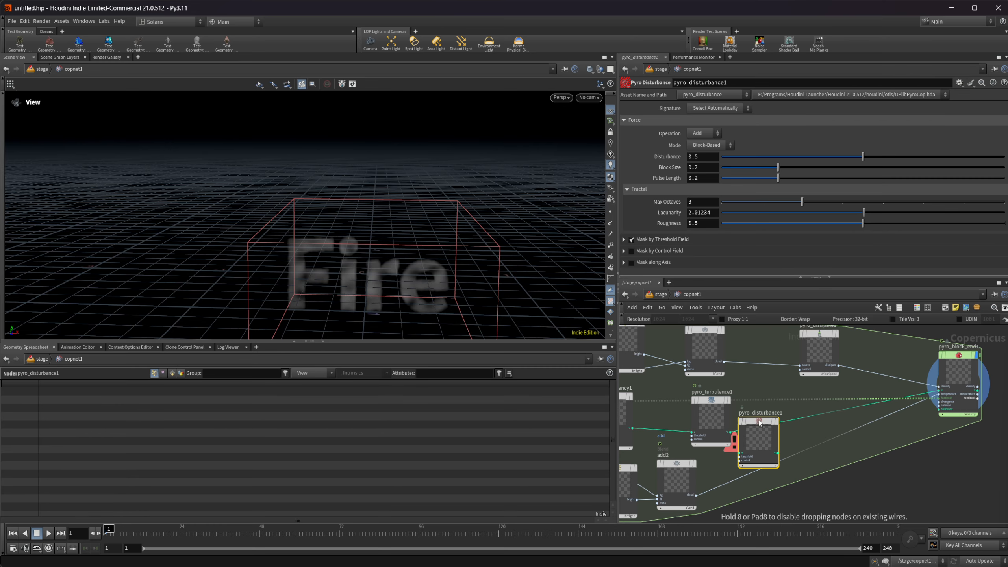
click(793, 432)
scroll(794, 430, down, 4)
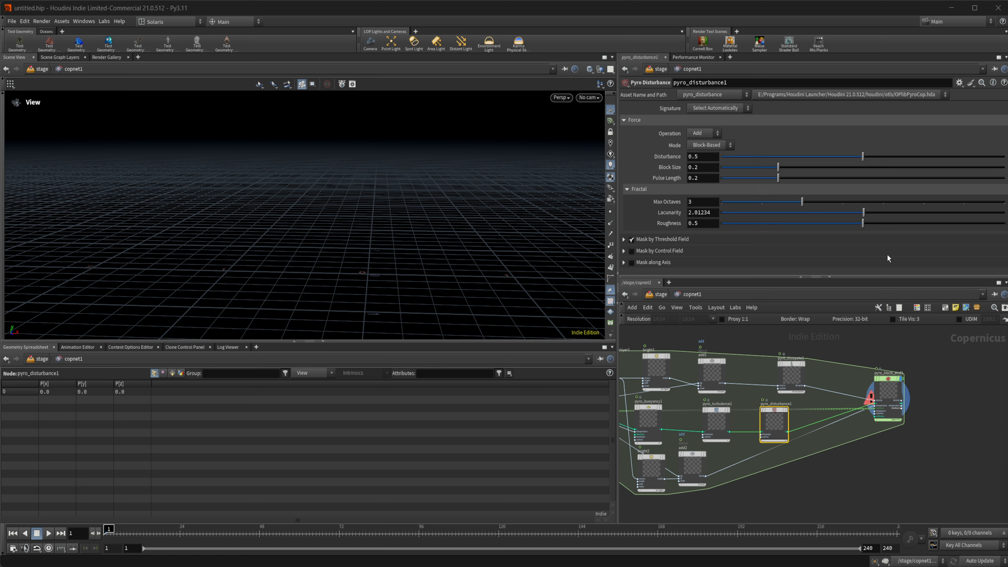
Set pyro_disturbance1's Disturbance to 0.691 and Pulse Length to 0.338, and preview the simulation.
drag(863, 156, 887, 158)
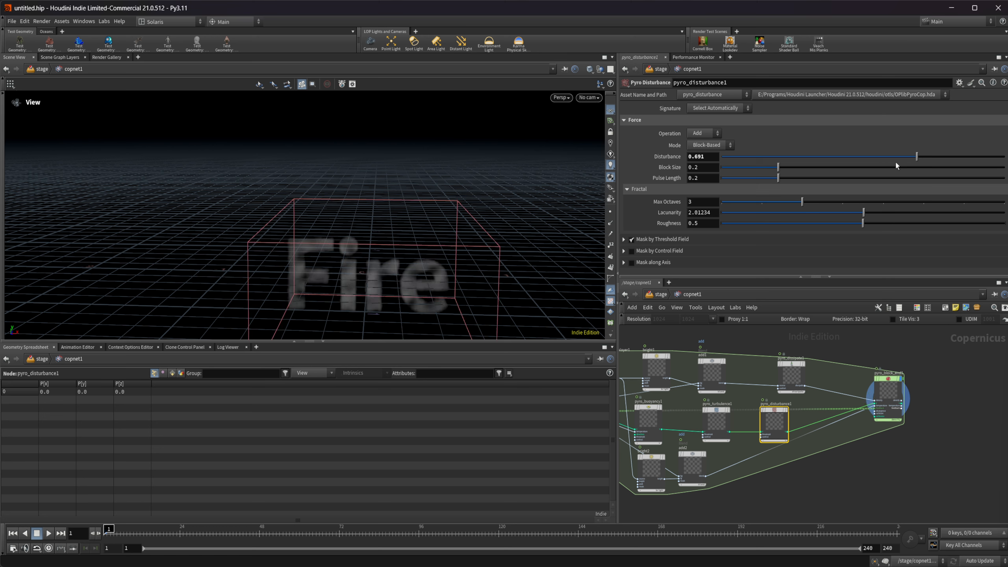
drag(780, 180, 819, 192)
click(49, 533)
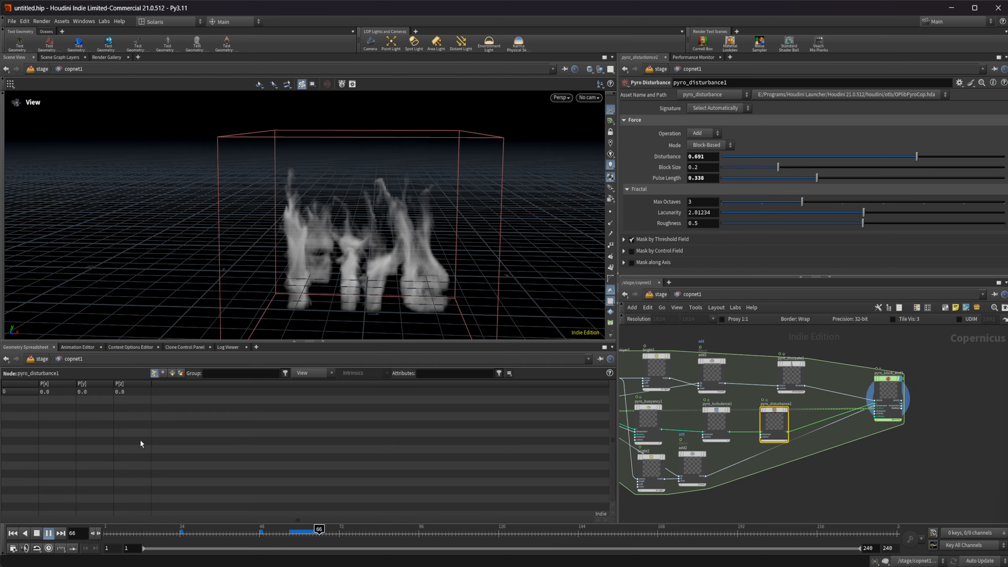
click(37, 533)
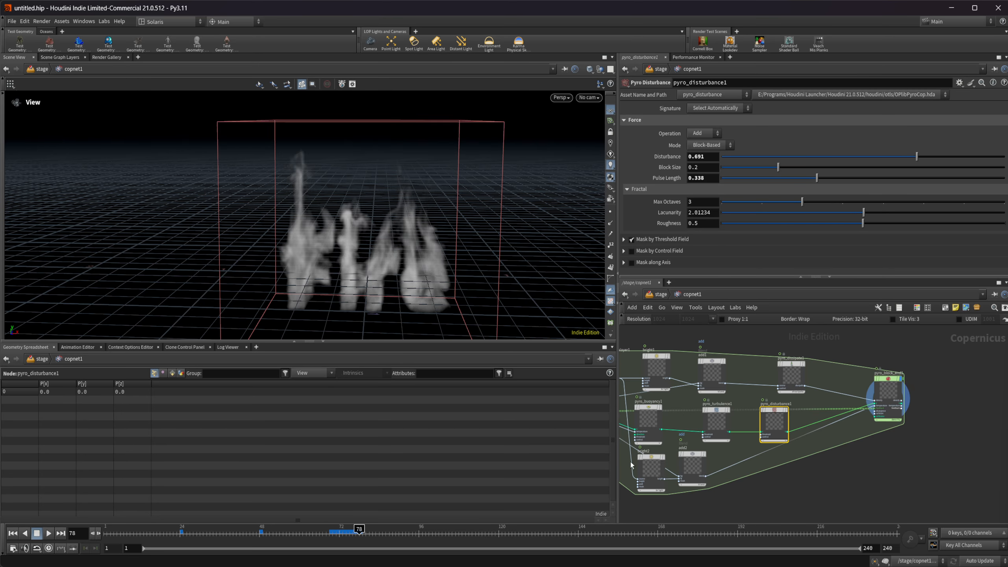
Add a Rasterize Volume node outside the pyro block, beyond pyro_block_end1.
middle_drag(893, 436, 794, 444)
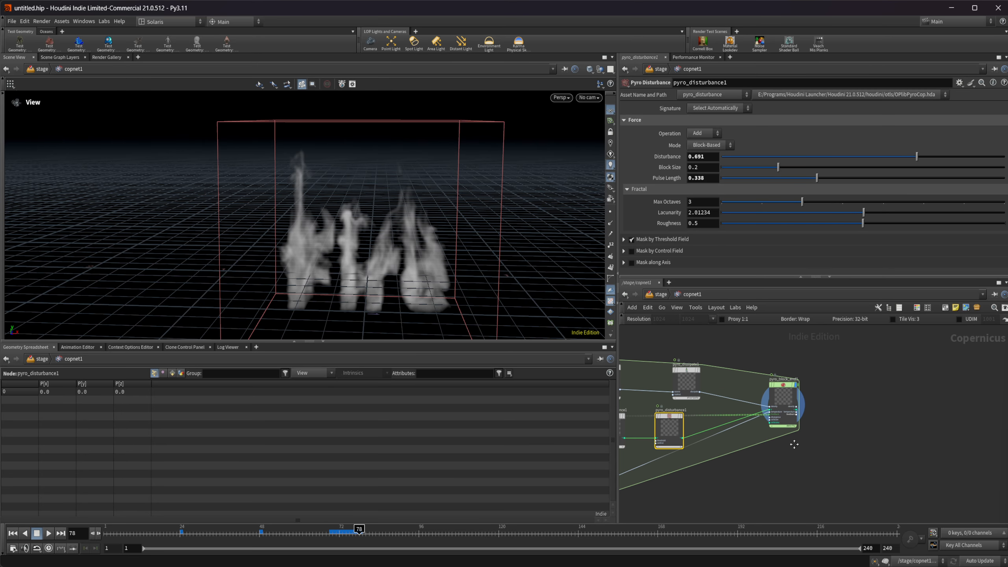
scroll(889, 406, down, 3)
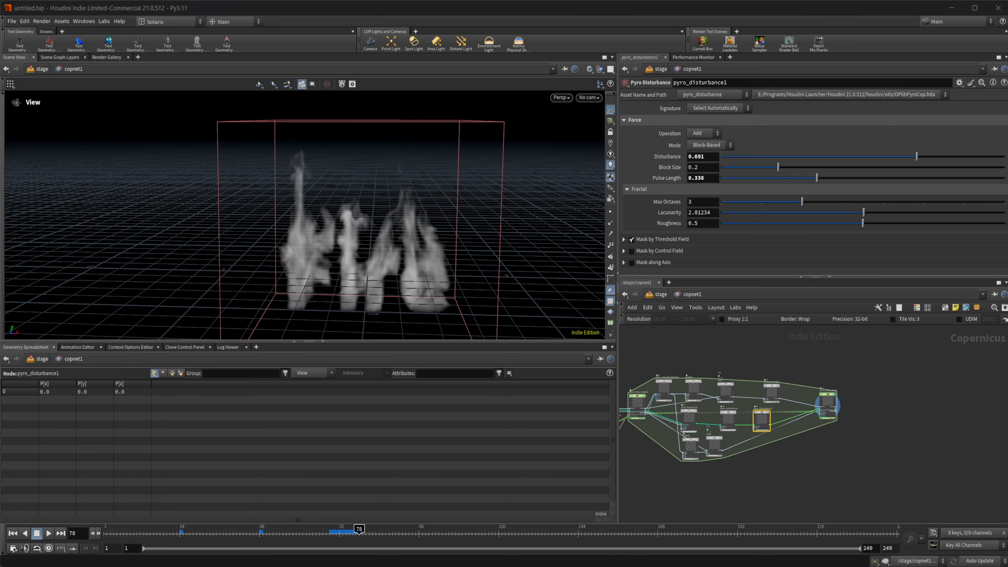
key(Tab)
text(rast)
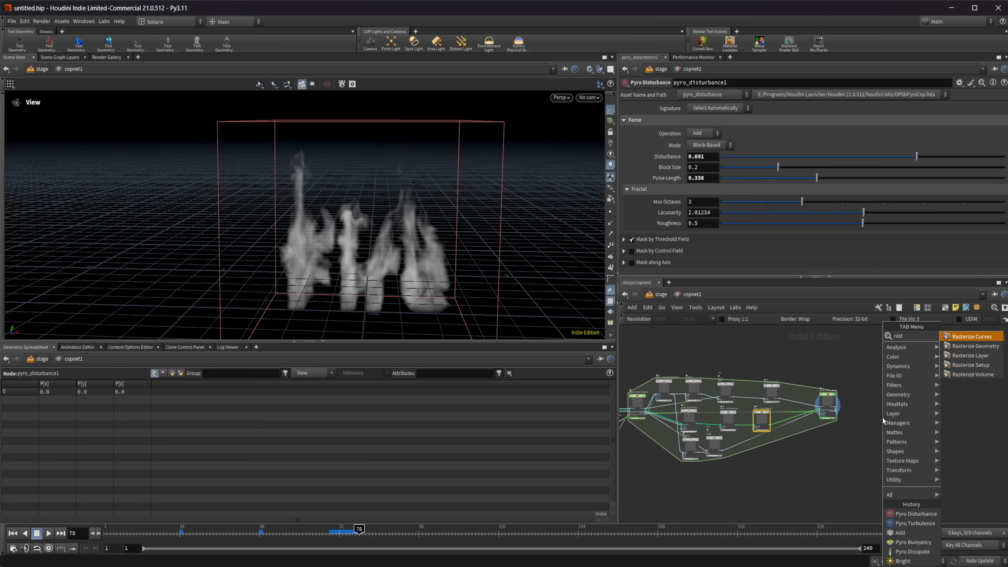
key(Up)
key(Return)
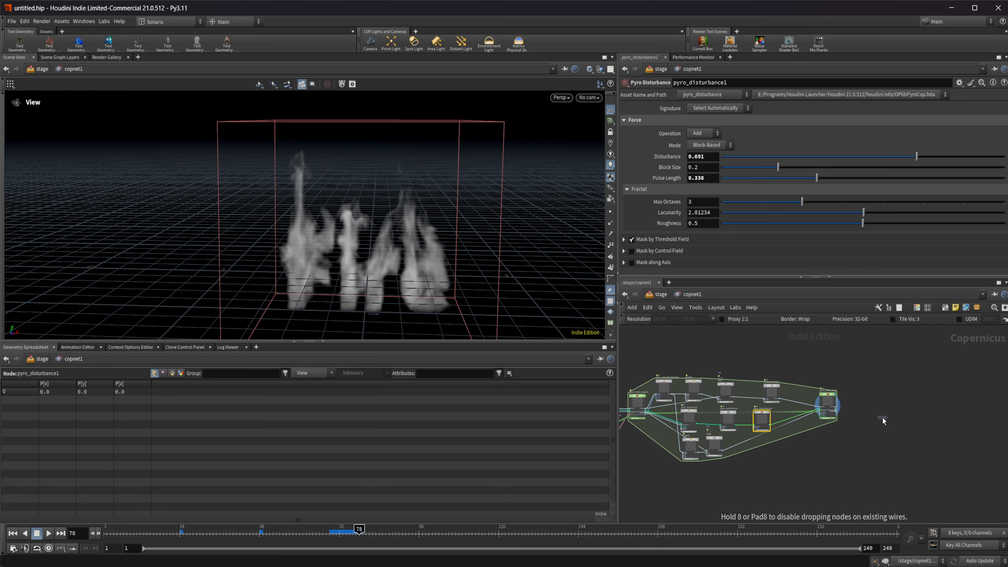
click(883, 419)
Connect pyro_block_end1's density output to rasterizevolume1's density input and display rasterizevolume1 in the viewport.
scroll(884, 418, up, 5)
drag(873, 433, 891, 389)
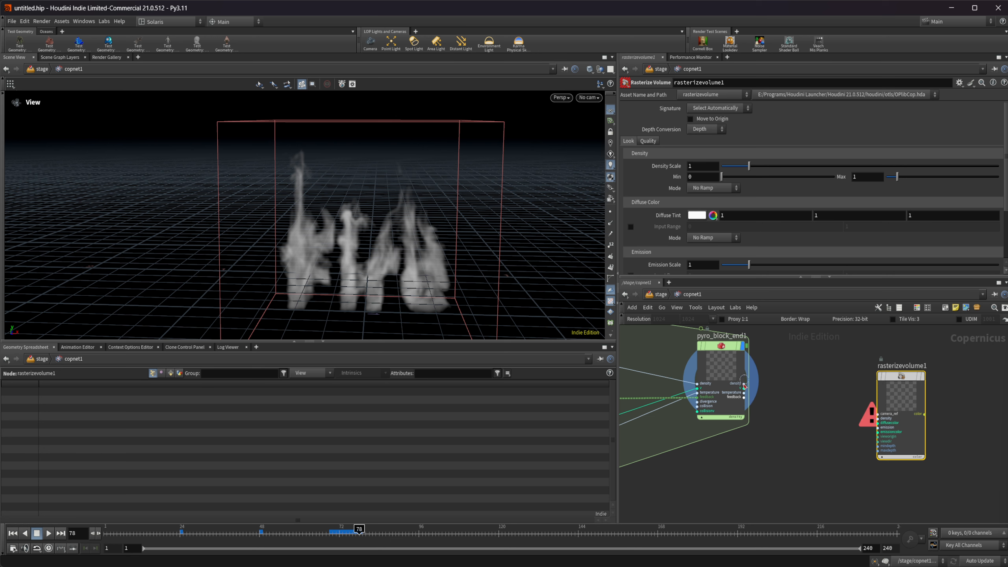
drag(744, 384, 888, 419)
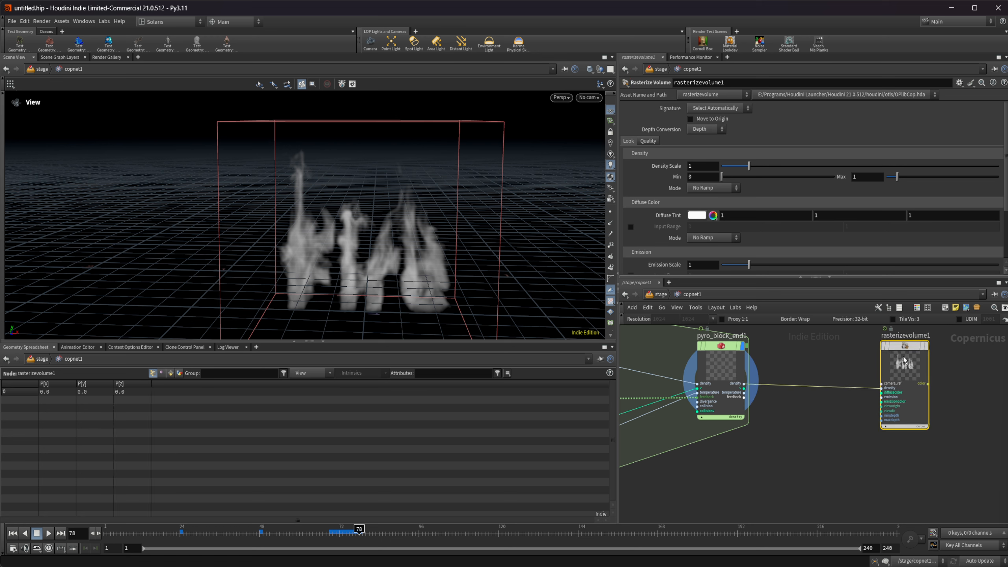
key(r)
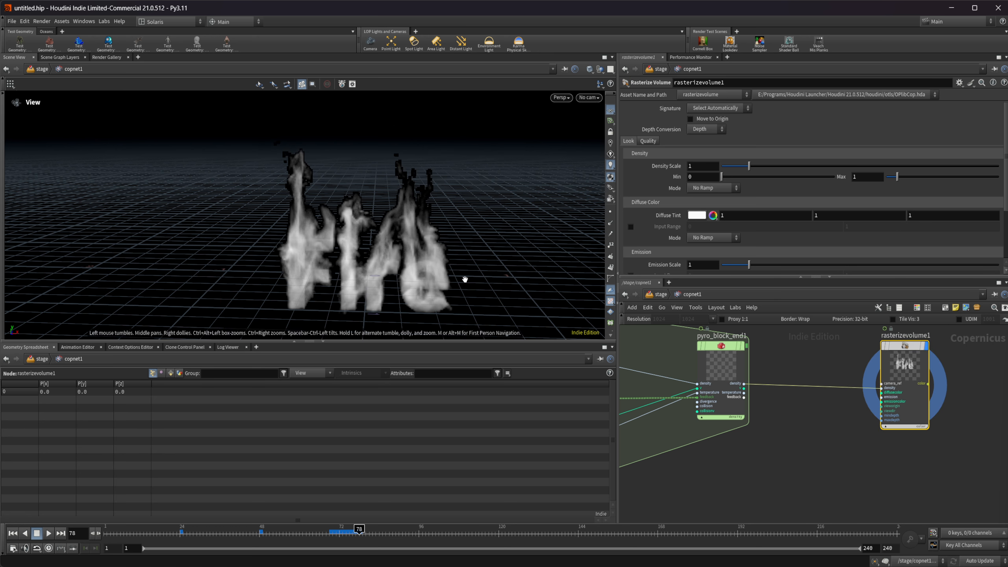
drag(422, 252, 427, 246)
middle_drag(855, 451, 812, 457)
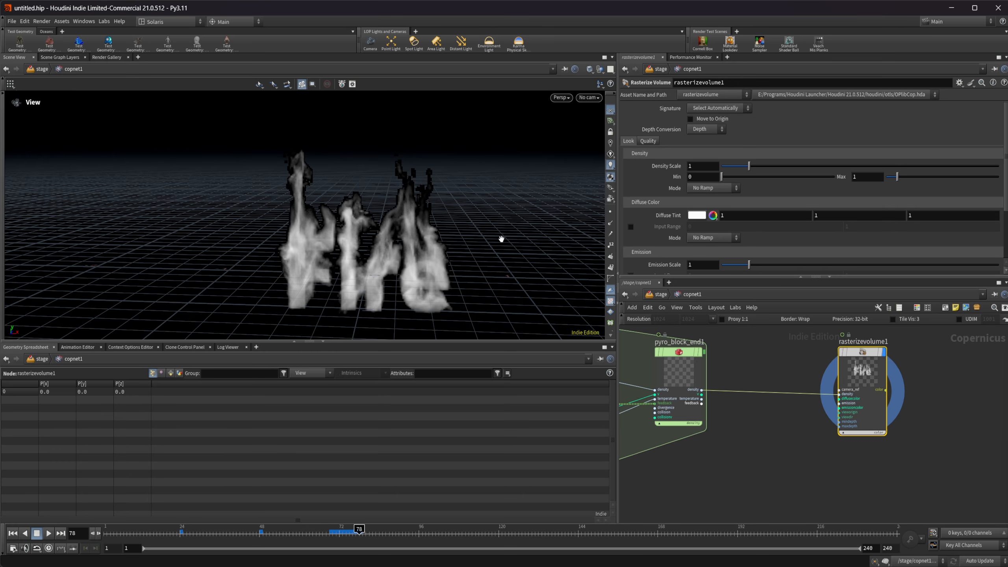
Turn the viewport's ortho grid off and back on in the display options, and close them.
drag(501, 239, 507, 244)
key(d)
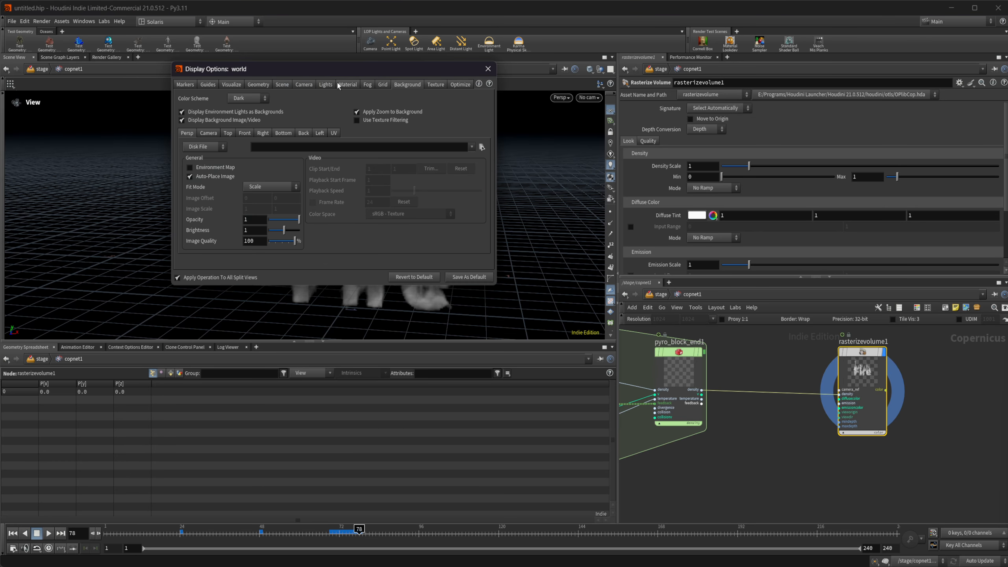
click(382, 85)
click(214, 106)
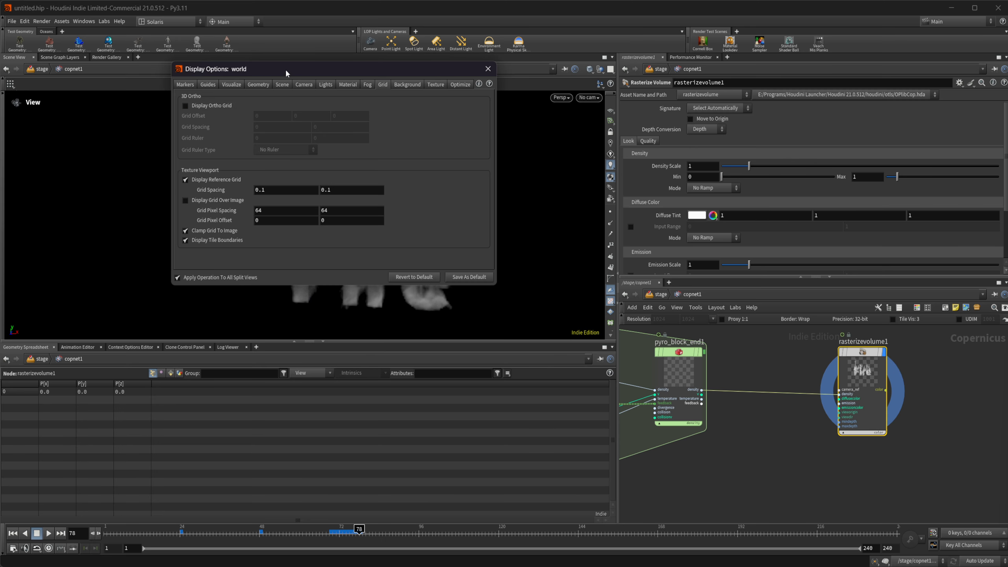
drag(287, 72, 258, 67)
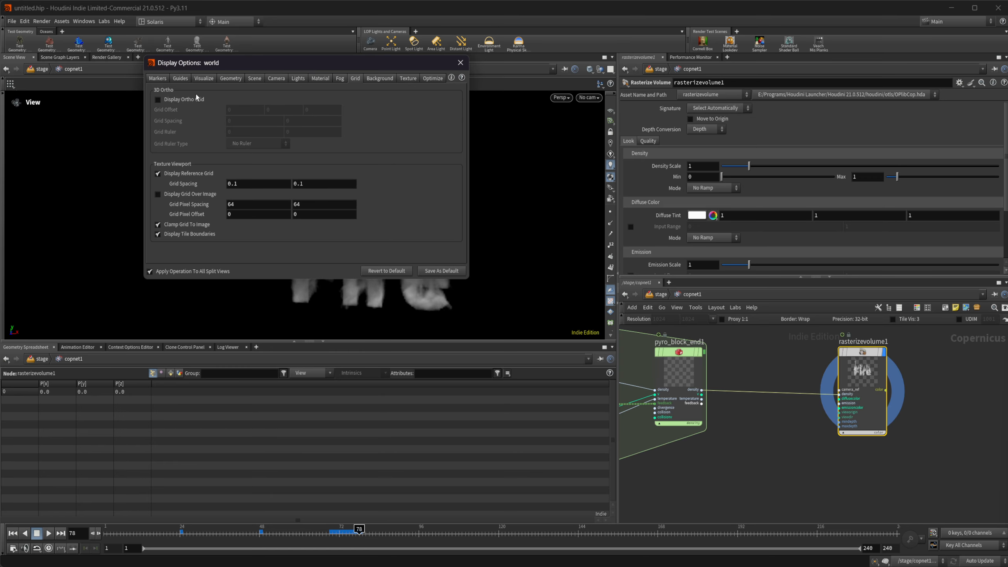
click(204, 99)
click(461, 63)
middle_drag(886, 438, 726, 428)
key(Tab)
text(rgb to)
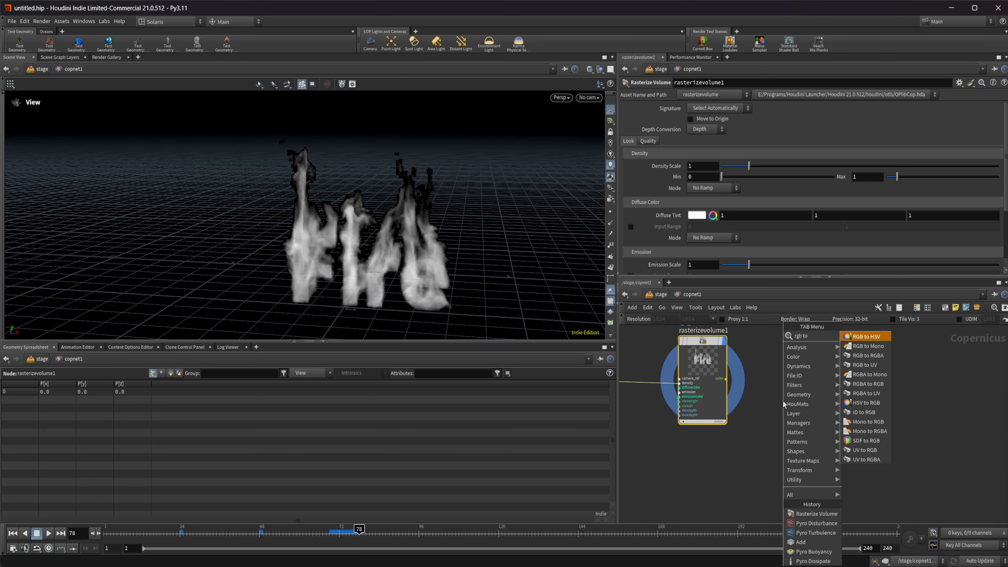
key(Down)
key(Return)
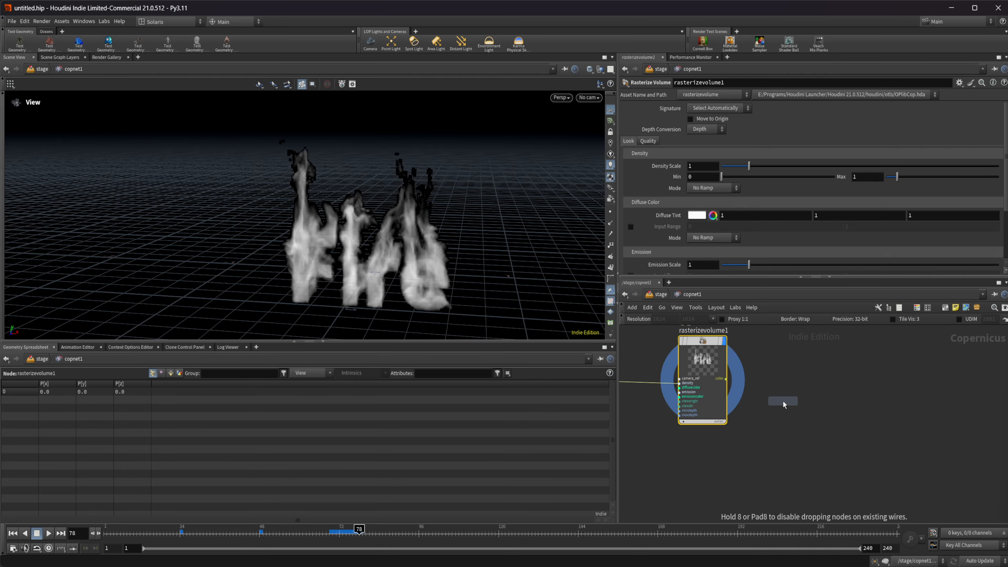
click(786, 409)
scroll(746, 394, up, 3)
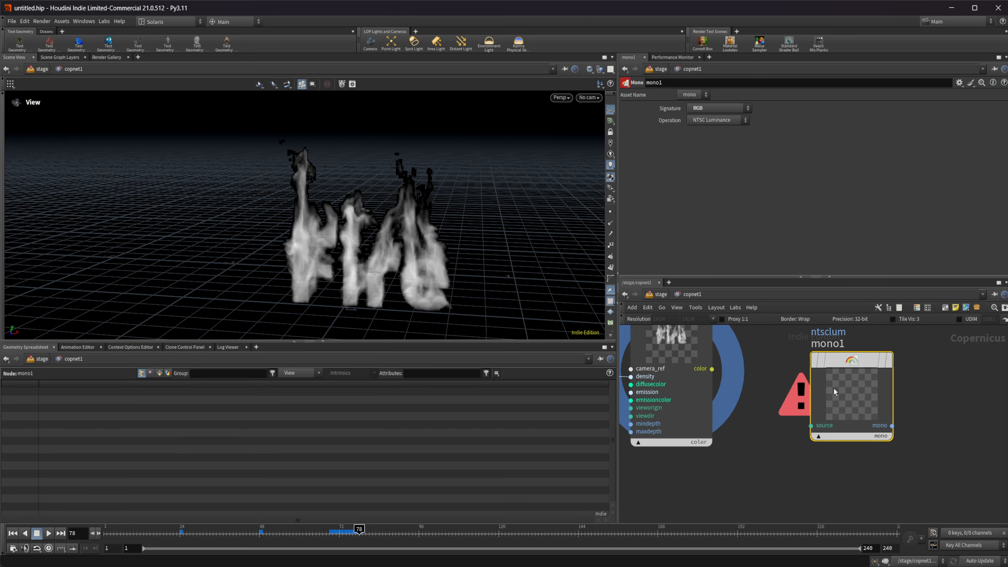
key(Delete)
Replace the RGB mono node with an RGBA to Mono node fed by rasterizevolume1's color output.
key(Tab)
text(rg)
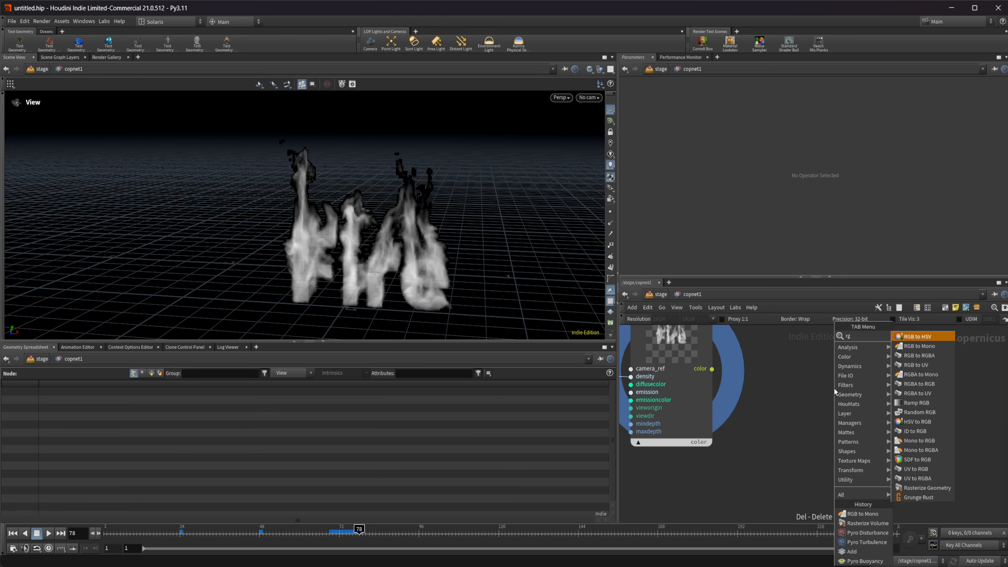
text(ba)
key(Return)
click(833, 386)
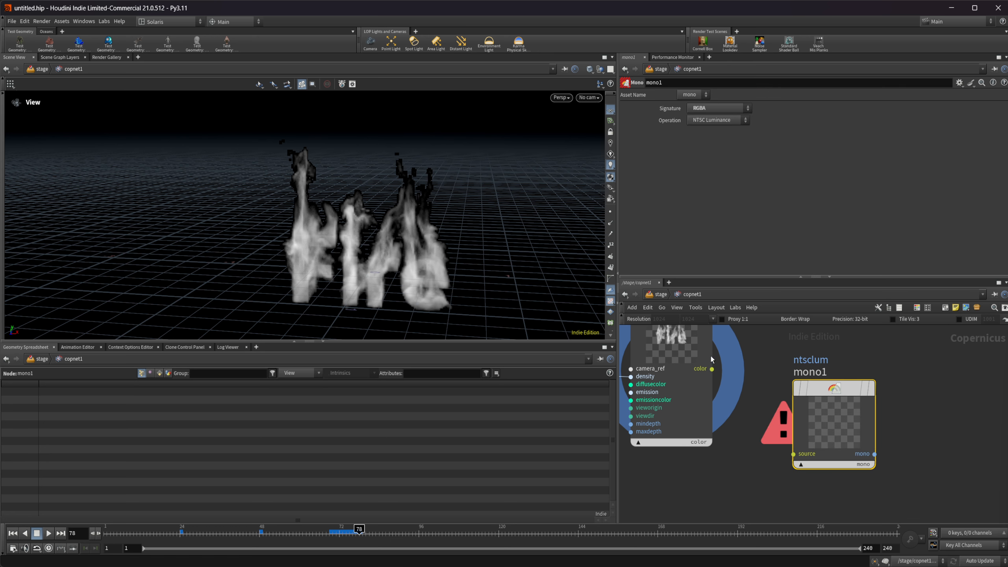
drag(712, 369, 804, 408)
scroll(804, 408, down, 2)
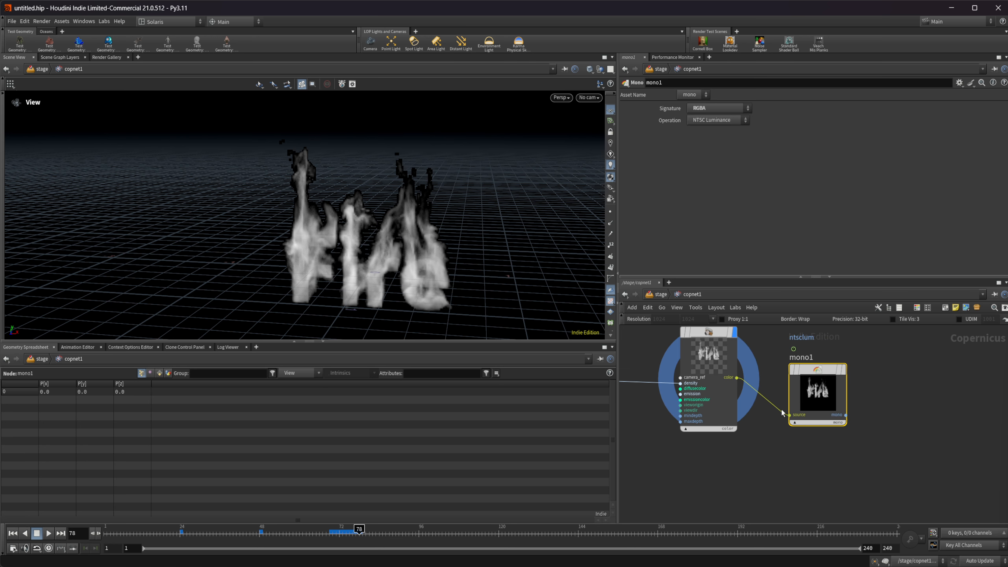
middle_drag(804, 408, 806, 441)
drag(827, 423, 827, 393)
middle_drag(791, 472, 827, 467)
Add a Remap node after mono1, connect mono1's output to its source input and line it up with mono1.
scroll(929, 466, down, 3)
key(Tab)
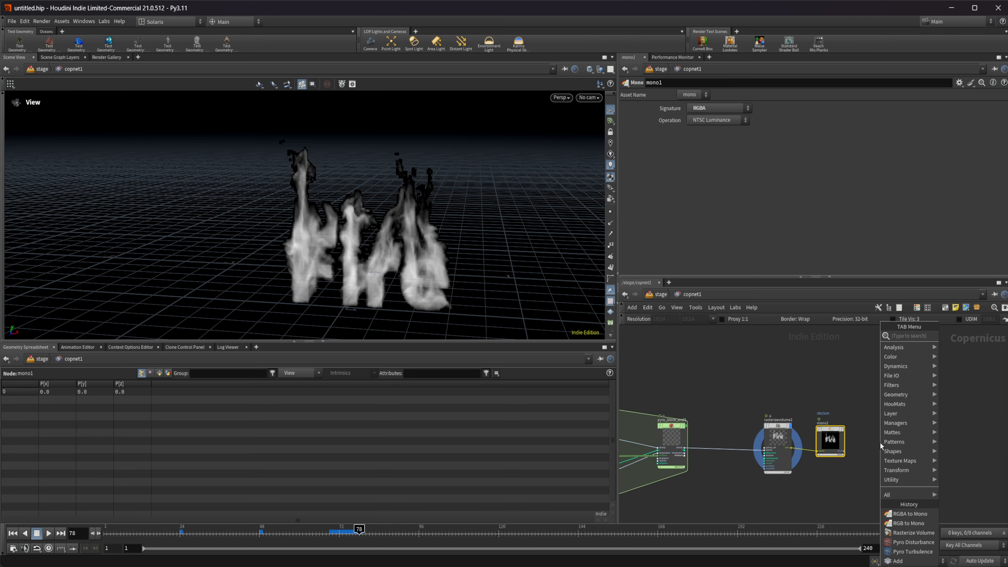
text(remap)
key(Return)
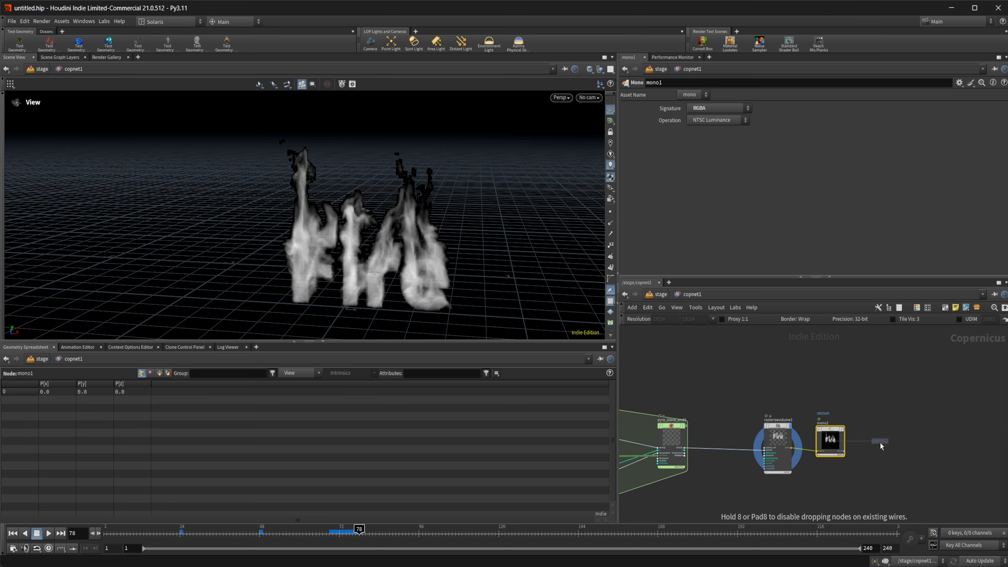
click(881, 442)
scroll(880, 442, up, 3)
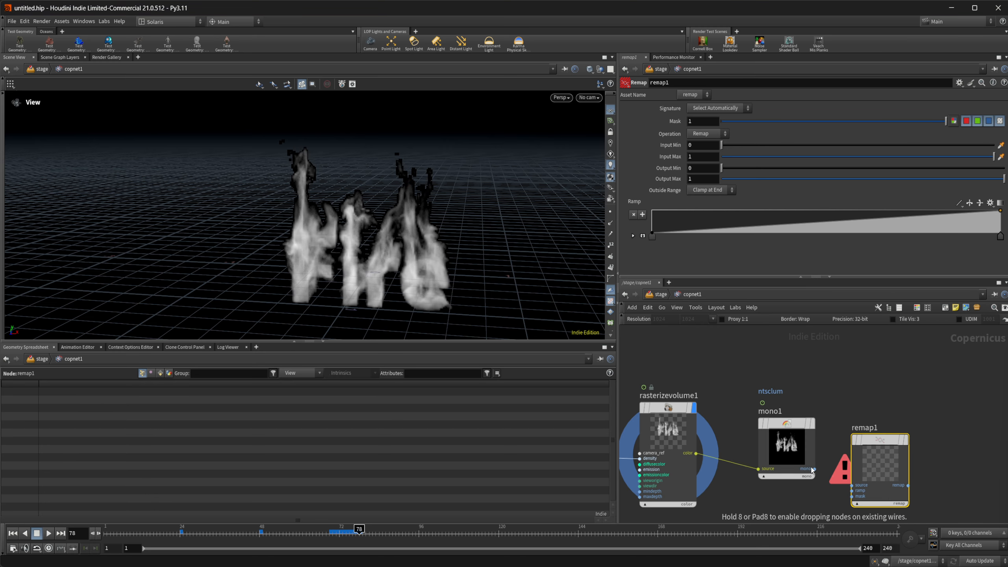
drag(780, 453, 852, 485)
drag(880, 470, 857, 432)
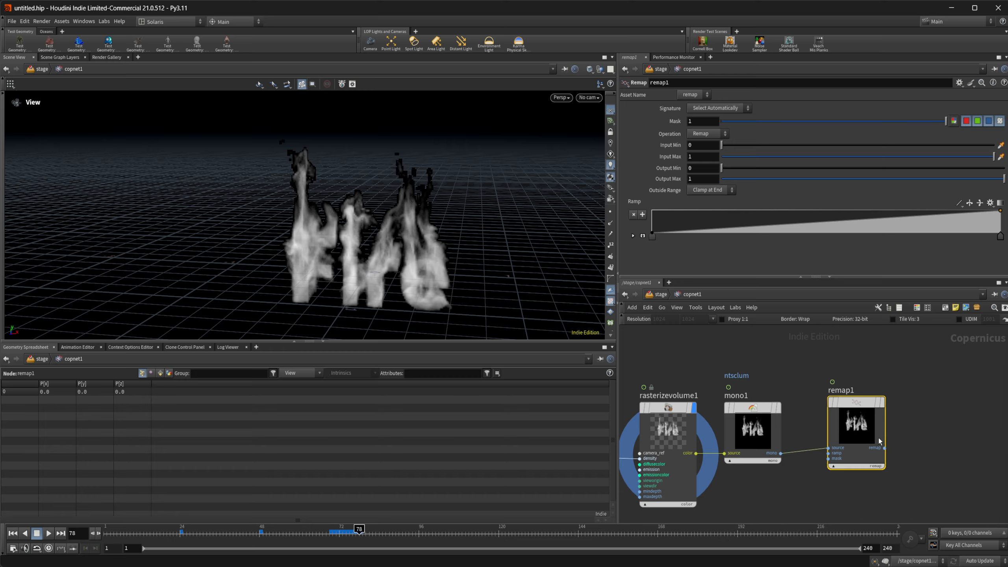
middle_drag(924, 438, 842, 438)
drag(793, 437, 789, 442)
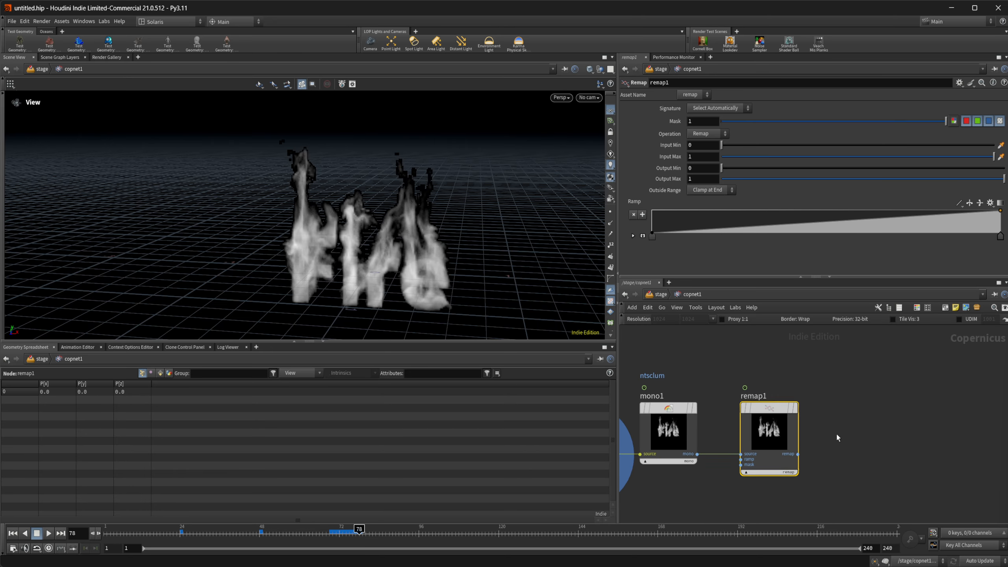
Add a Mono to RGB node fed by remap1's output and display it in the viewport.
key(Tab)
text(mon to)
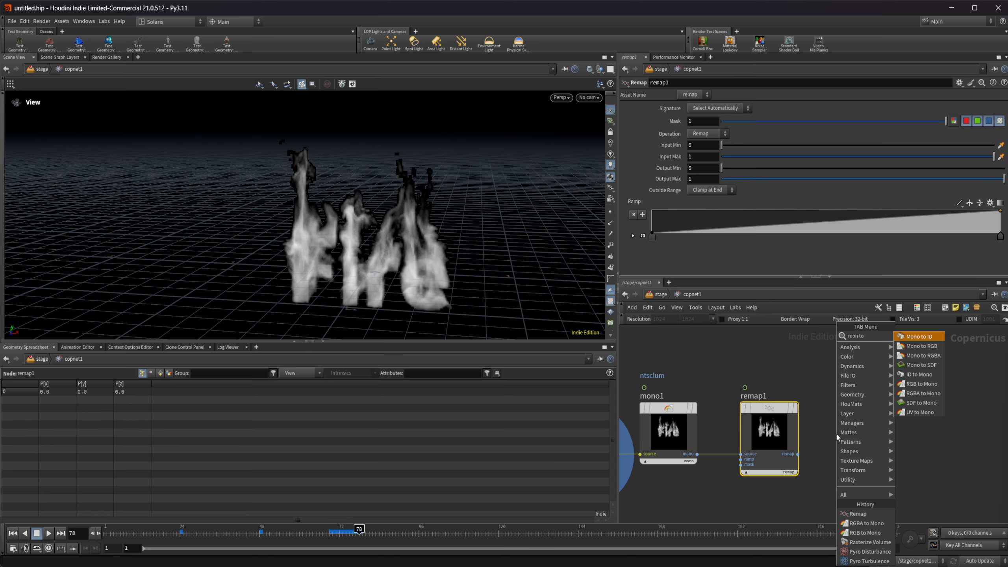
key(Down)
key(Return)
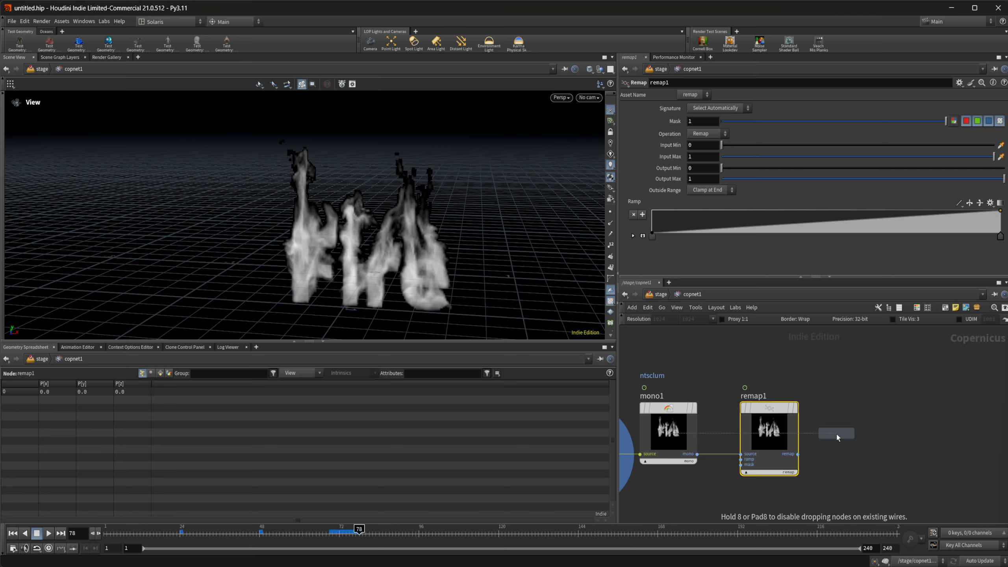
click(826, 437)
drag(842, 465, 871, 443)
click(891, 411)
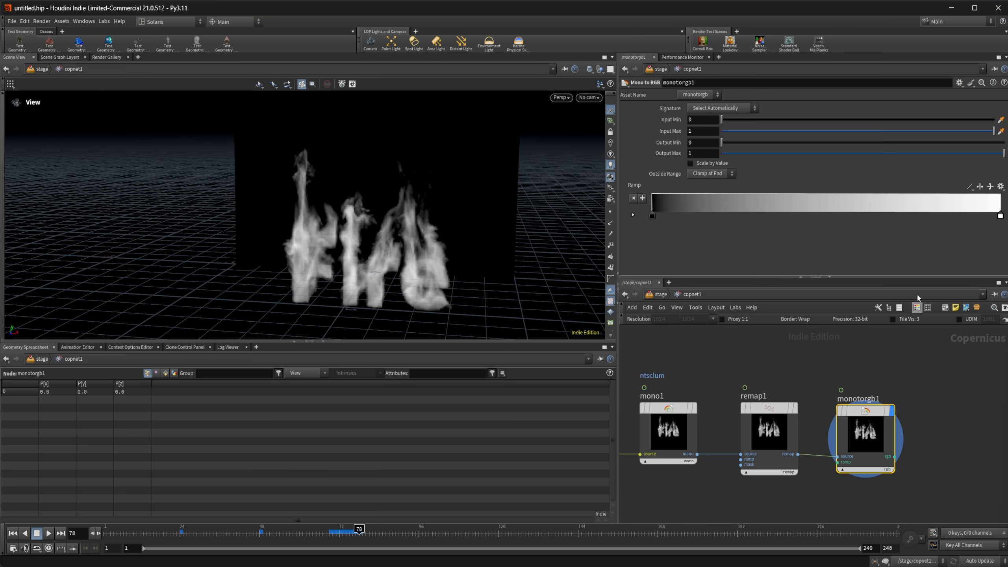
Apply the black-red-yellow-white preset to monotorgb1's ramp and shift its red point towards black, to about 0.09.
click(1002, 190)
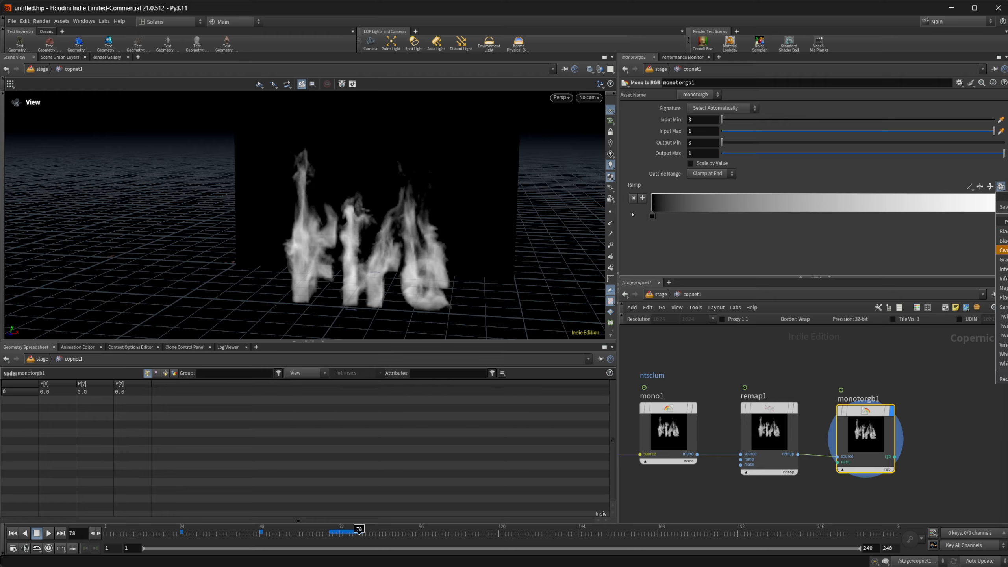
click(1003, 241)
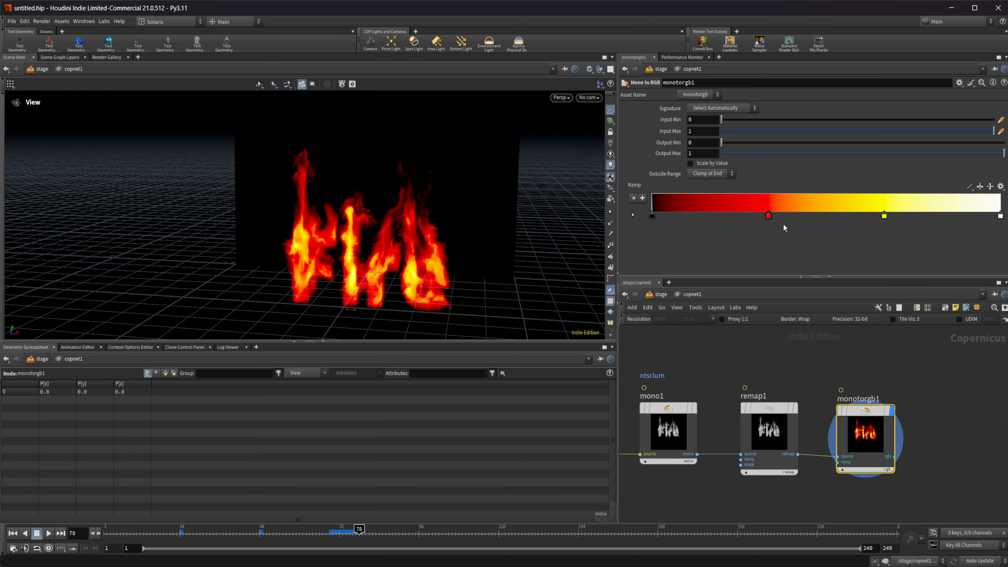
drag(769, 216, 680, 224)
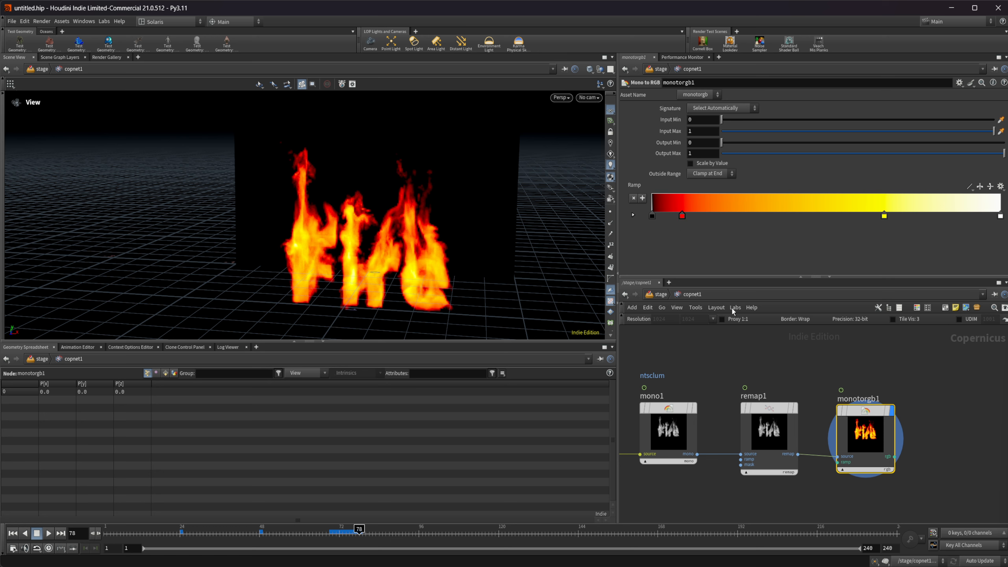
Move the end point of remap1's ramp to about 0.41 to brighten the fire.
click(769, 431)
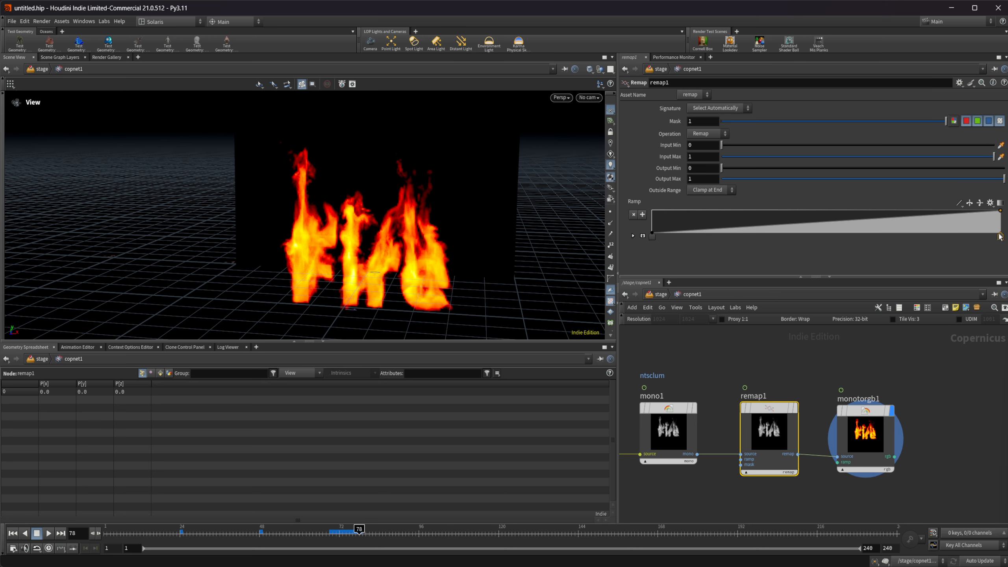
drag(1000, 237, 795, 236)
drag(400, 307, 406, 297)
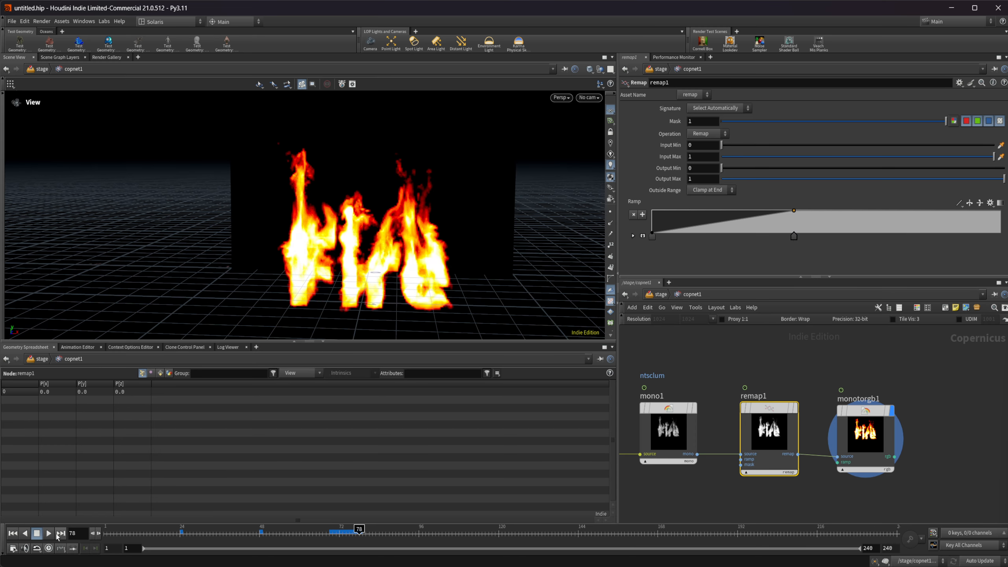
Display pyro_block_end1 in the viewport and return the timeline to frame 1.
scroll(696, 449, down, 6)
middle_drag(635, 479, 830, 443)
middle_drag(635, 459, 730, 458)
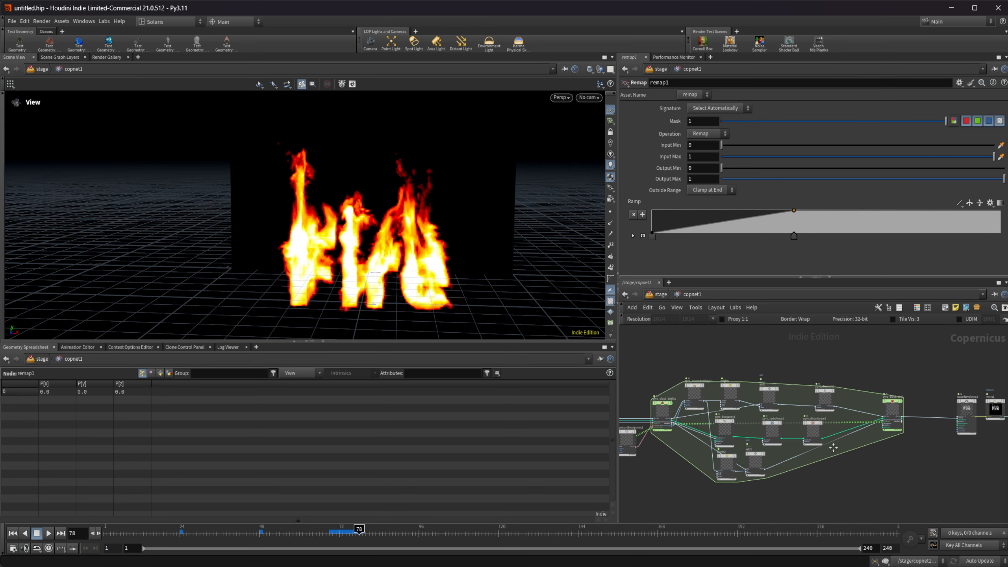
scroll(722, 459, up, 2)
scroll(699, 381, up, 3)
click(699, 373)
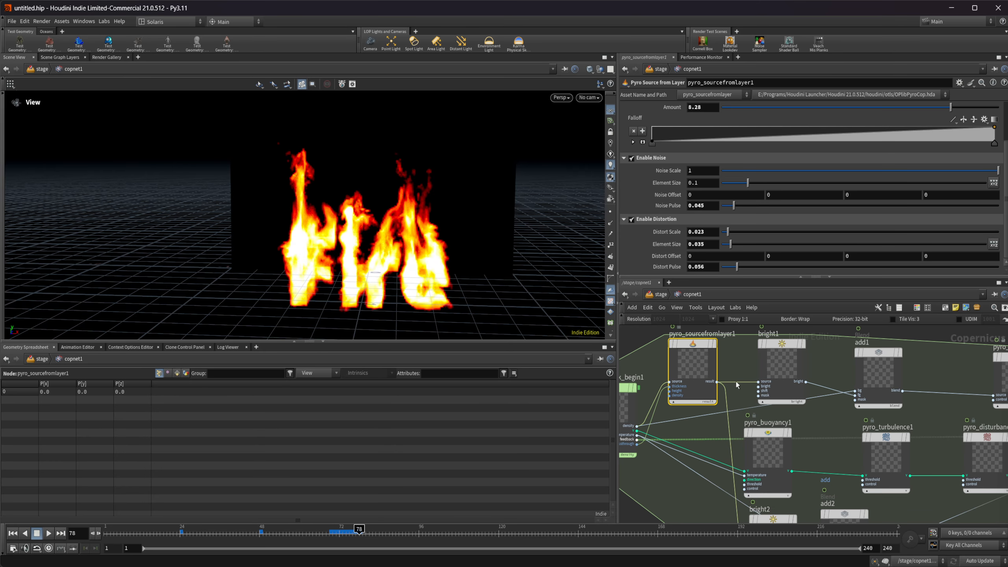
scroll(797, 434, down, 3)
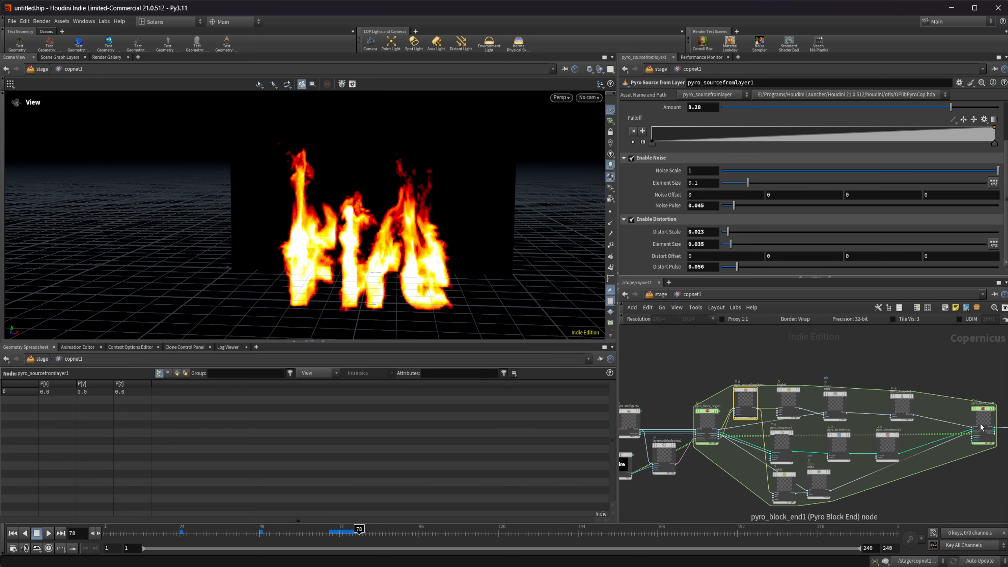
click(982, 424)
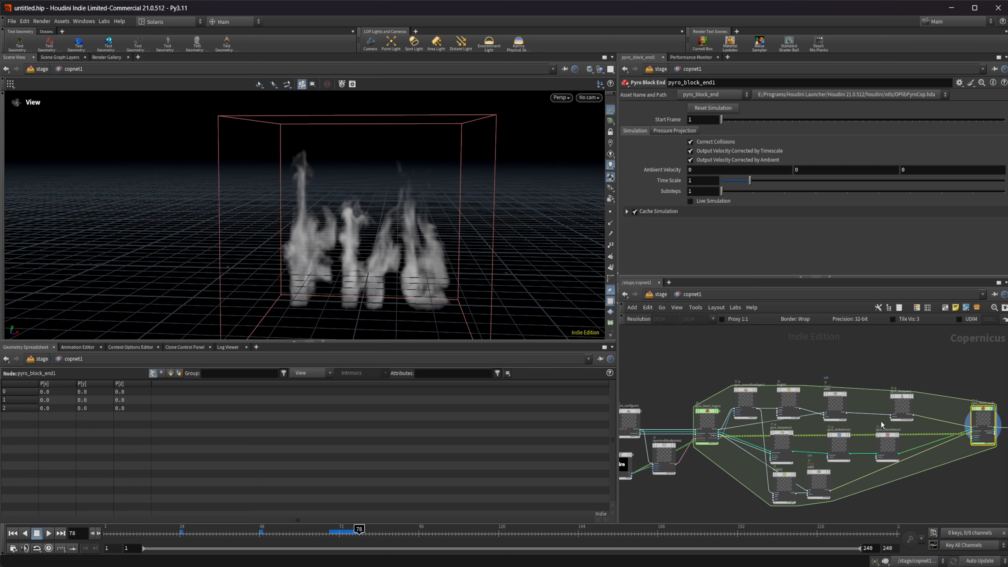
click(23, 534)
Reshape pyro_sourcefromlayer1's Falloff ramp with added peaks at about 0.09 and 0.51 and valleys at about 0.19 and 0.75.
scroll(735, 363, up, 3)
click(747, 446)
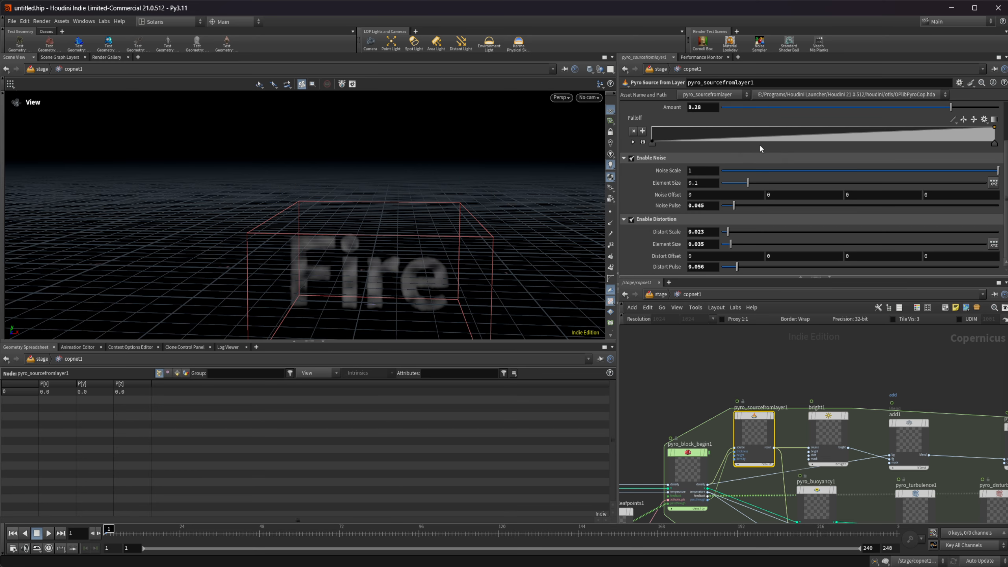
drag(761, 141, 718, 158)
drag(806, 136, 826, 118)
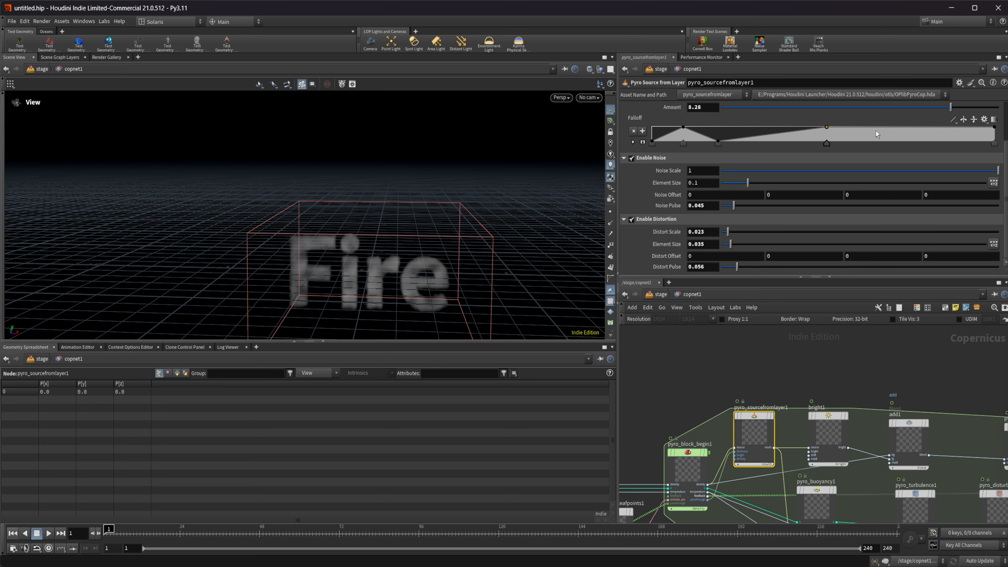
drag(881, 135, 913, 151)
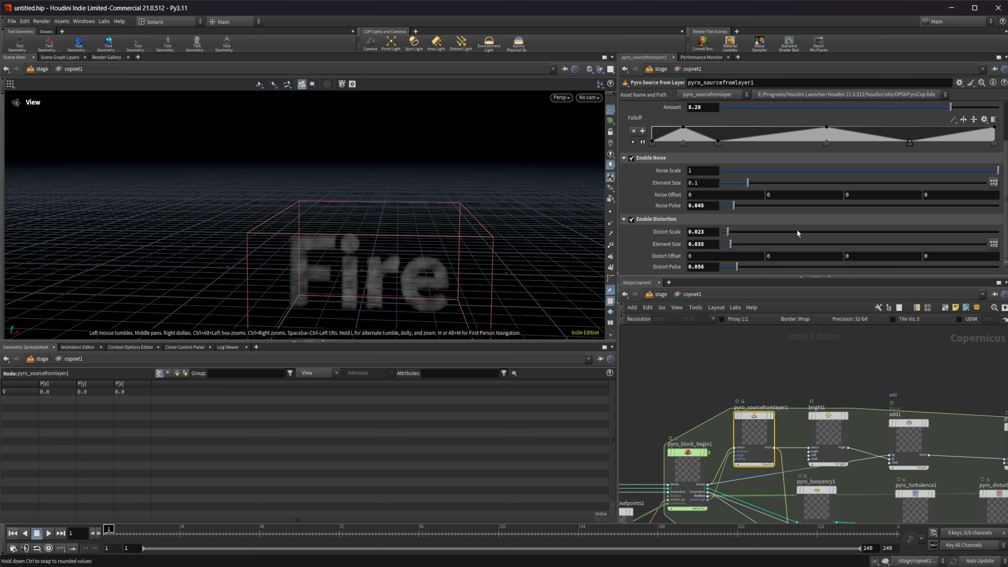
scroll(671, 196, up, 1)
scroll(661, 212, up, 1)
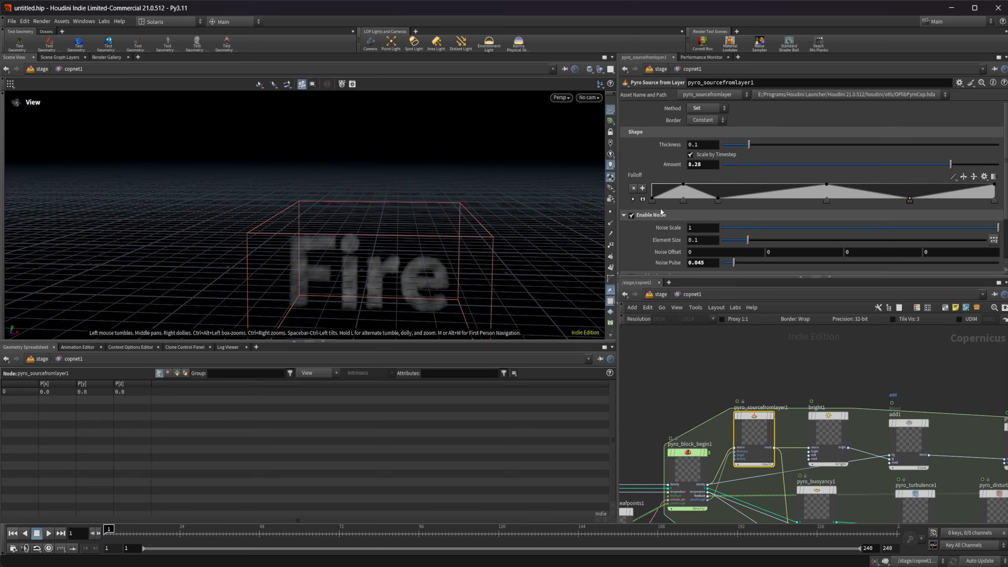
Play the pyro simulation with the new source falloff, and return to frame 1.
scroll(709, 394, down, 2)
middle_drag(831, 385, 793, 329)
scroll(793, 330, down, 1)
click(48, 533)
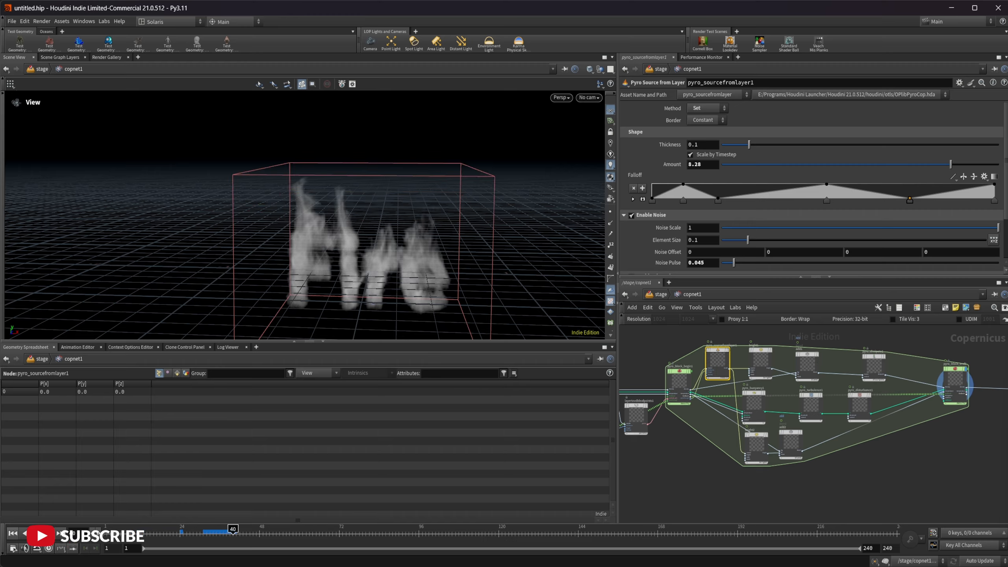
click(12, 533)
Display monotorgb1 in the viewport and play the coloured fire simulation from frame 1.
middle_drag(905, 444, 692, 452)
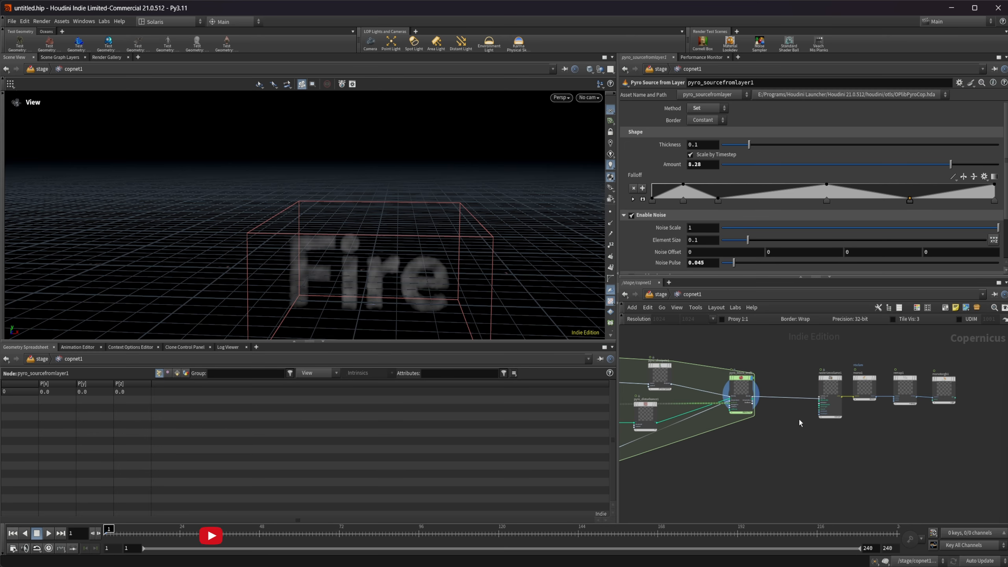
click(938, 394)
key(r)
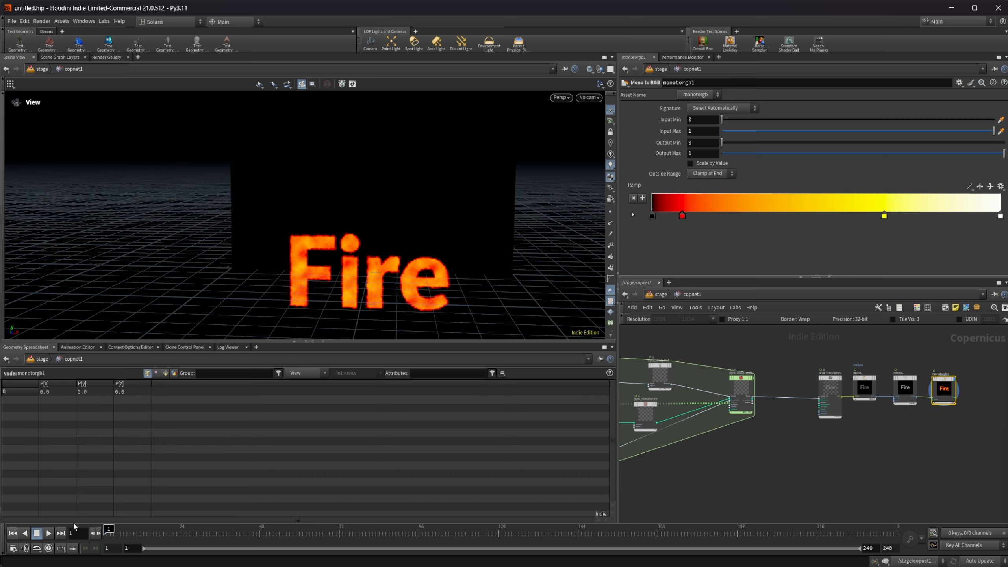
click(49, 536)
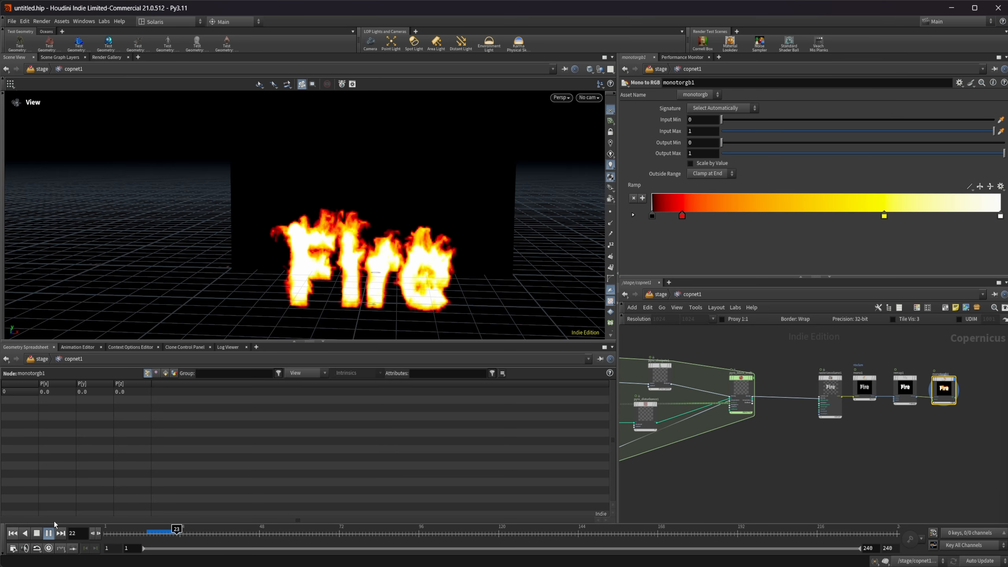